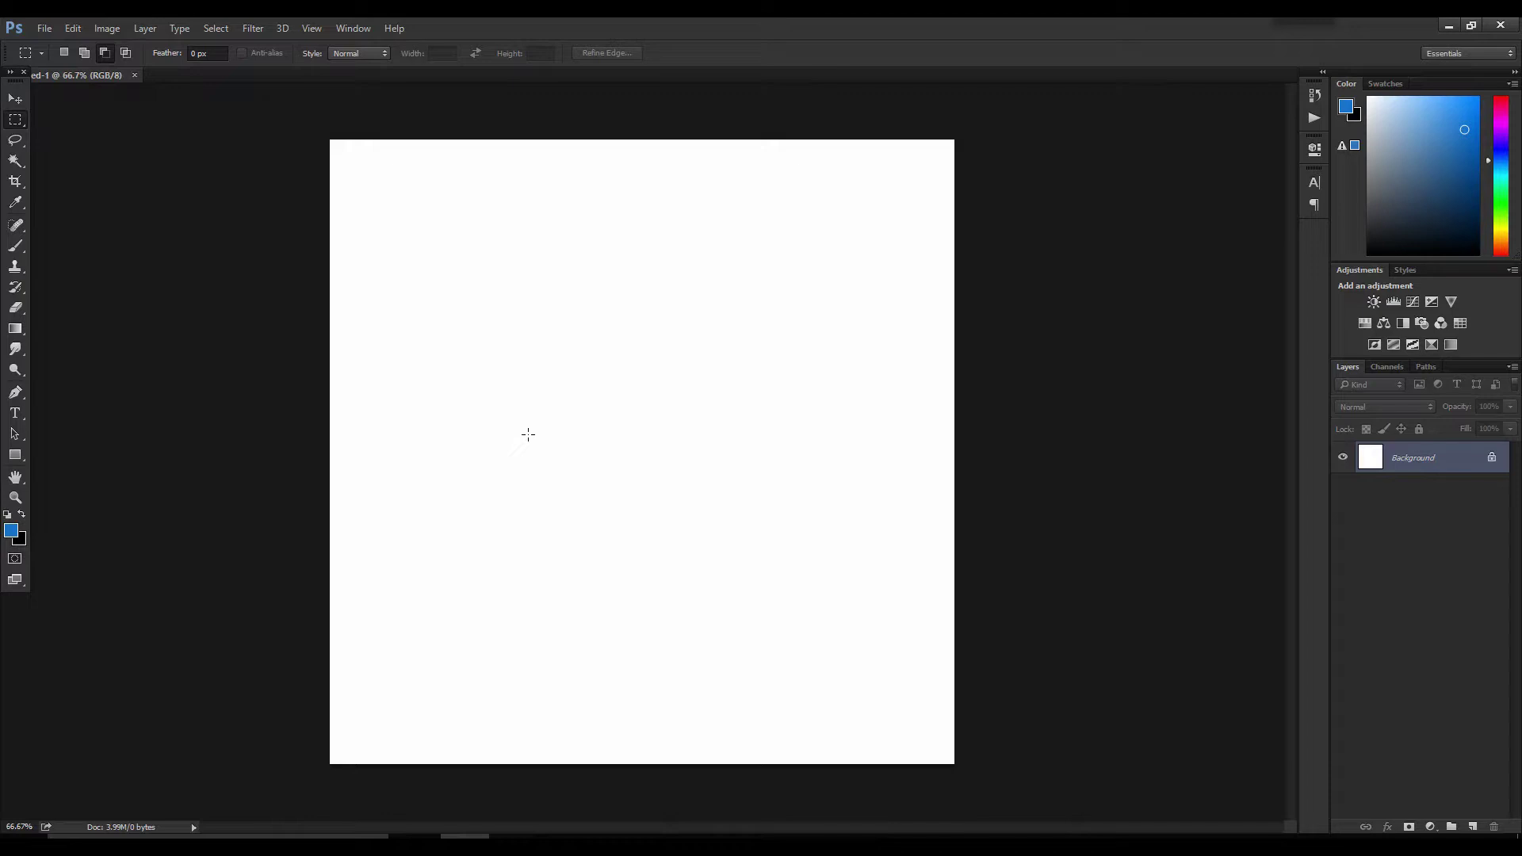
Set the foreground color to 1b62a5 and paint a blue zigzag brush stroke across the canvas.
{"action": "left_click", "coordinate": [12, 529]}
{"action": "left_click", "coordinate": [1236, 447]}
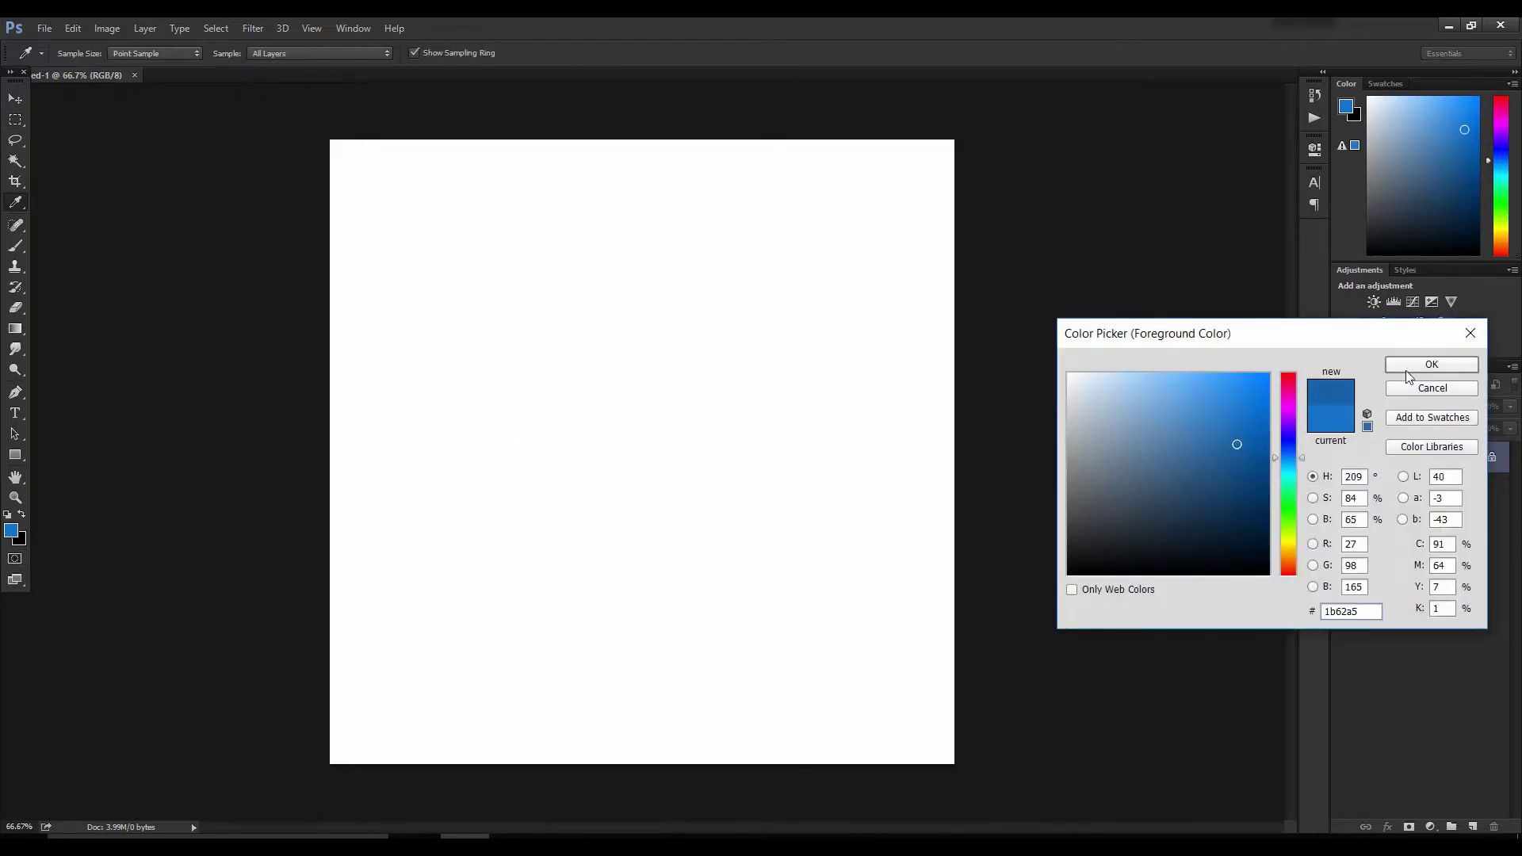
{"action": "left_click", "coordinate": [1431, 365]}
{"action": "key", "text": "b"}
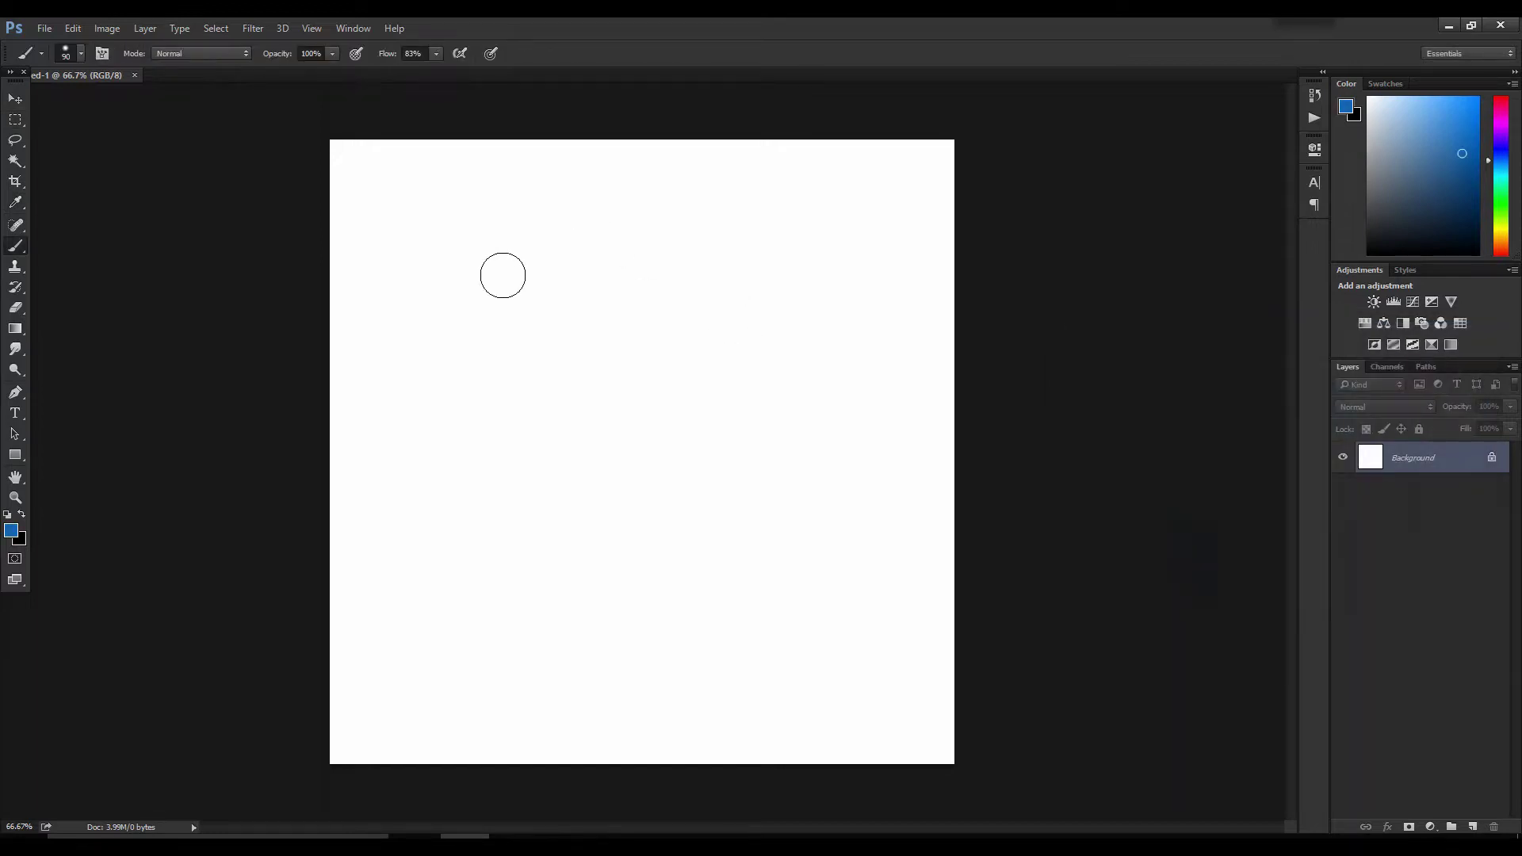
{"action": "mouse_move", "coordinate": [448, 293]}
{"action": "left_mouse_down"}
{"action": "mouse_move", "coordinate": [691, 199]}
{"action": "mouse_move", "coordinate": [765, 277]}
{"action": "mouse_move", "coordinate": [505, 471]}
{"action": "mouse_move", "coordinate": [528, 544]}
{"action": "mouse_move", "coordinate": [845, 440]}
{"action": "mouse_move", "coordinate": [801, 486]}
{"action": "left_mouse_up"}
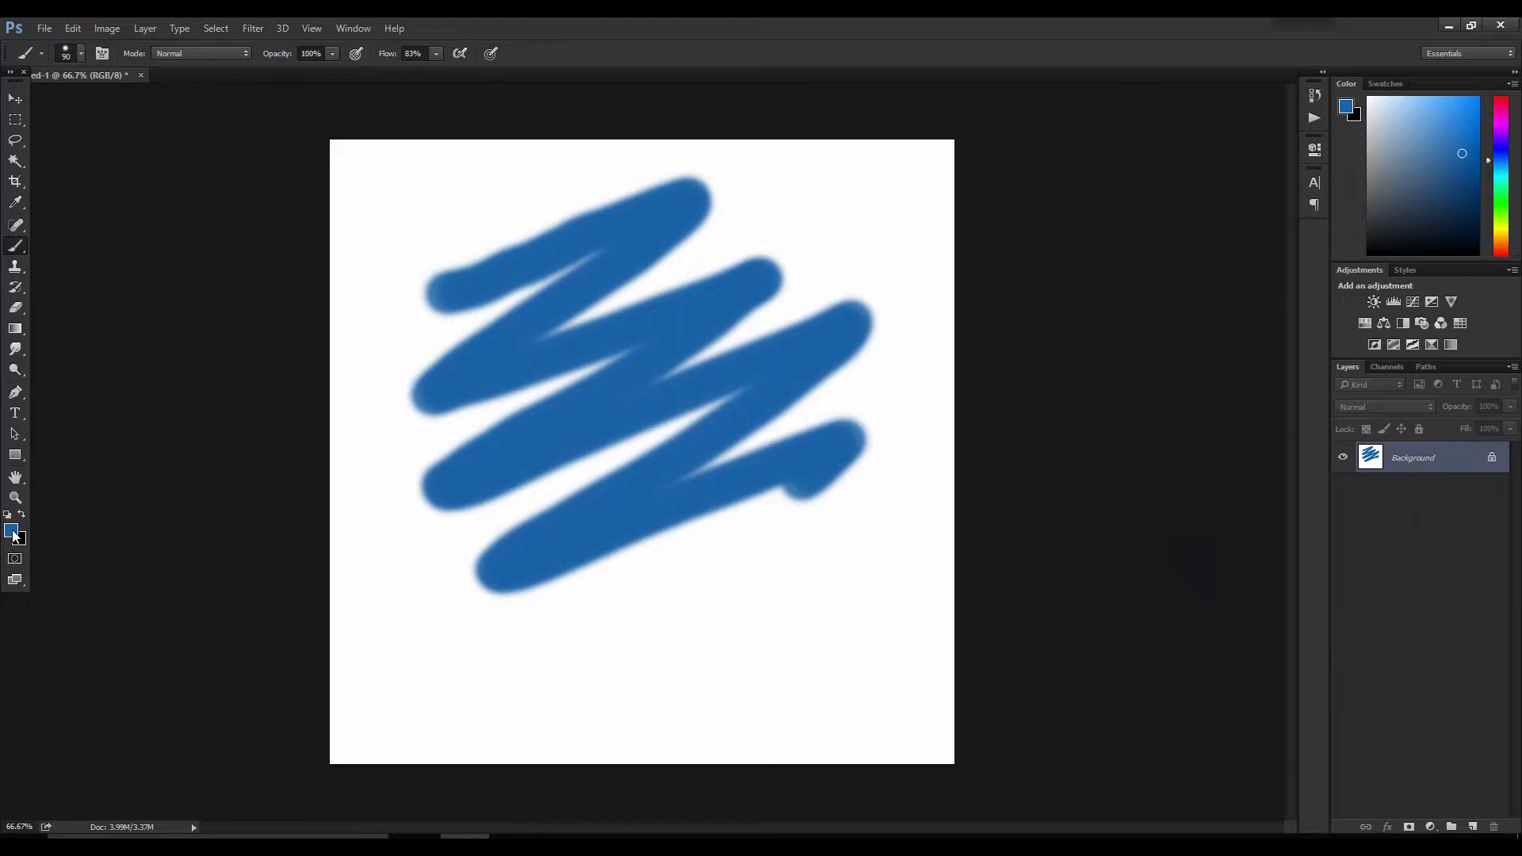
Change the foreground color to de1b60 and paint a pink zigzag brush stroke over the blue one.
{"action": "left_click", "coordinate": [12, 533]}
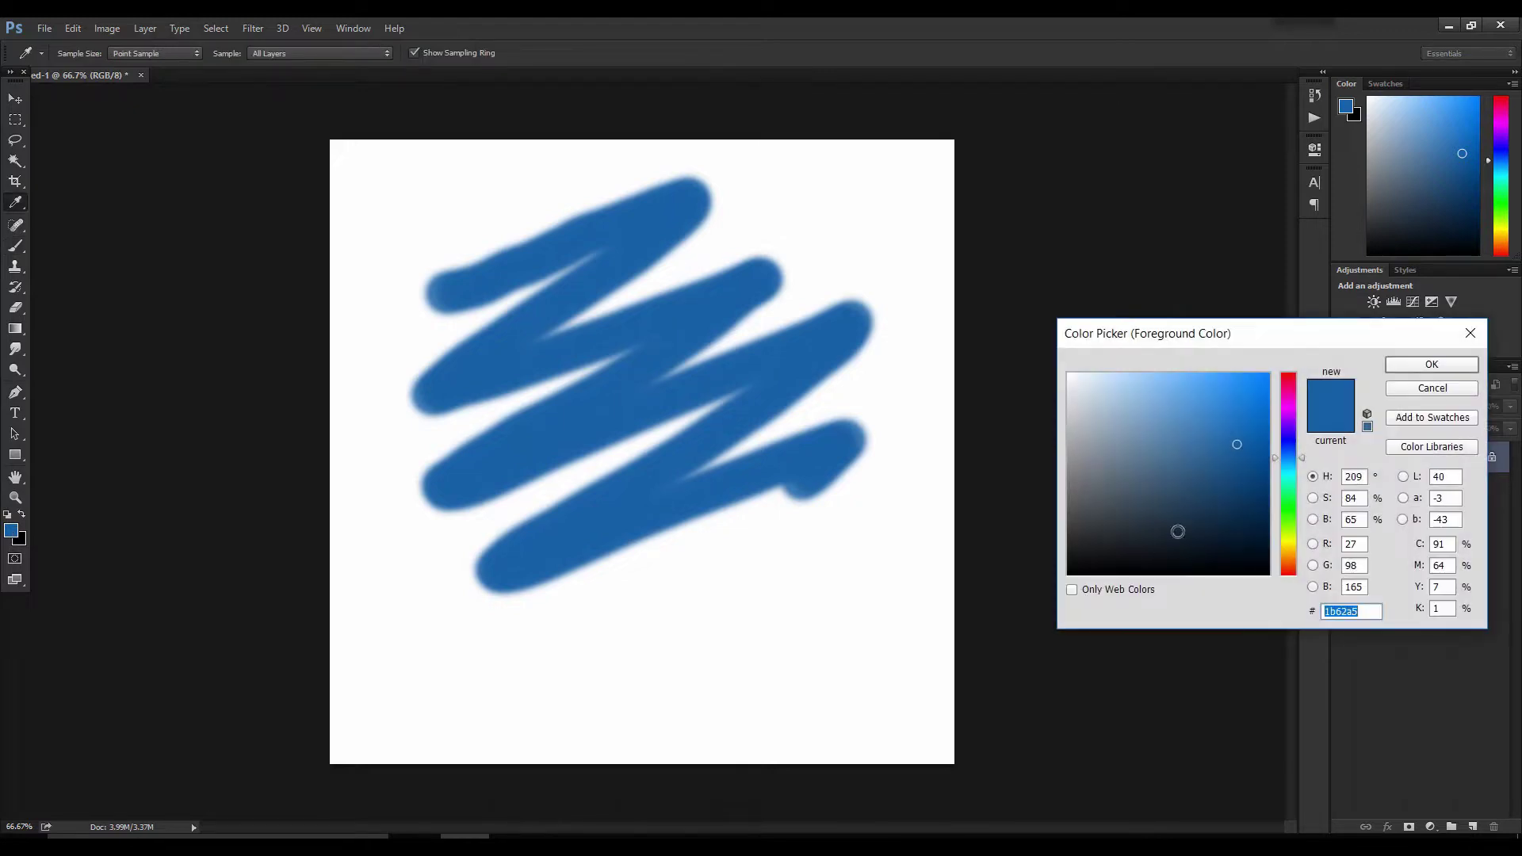
{"action": "type", "text": "de1b60"}
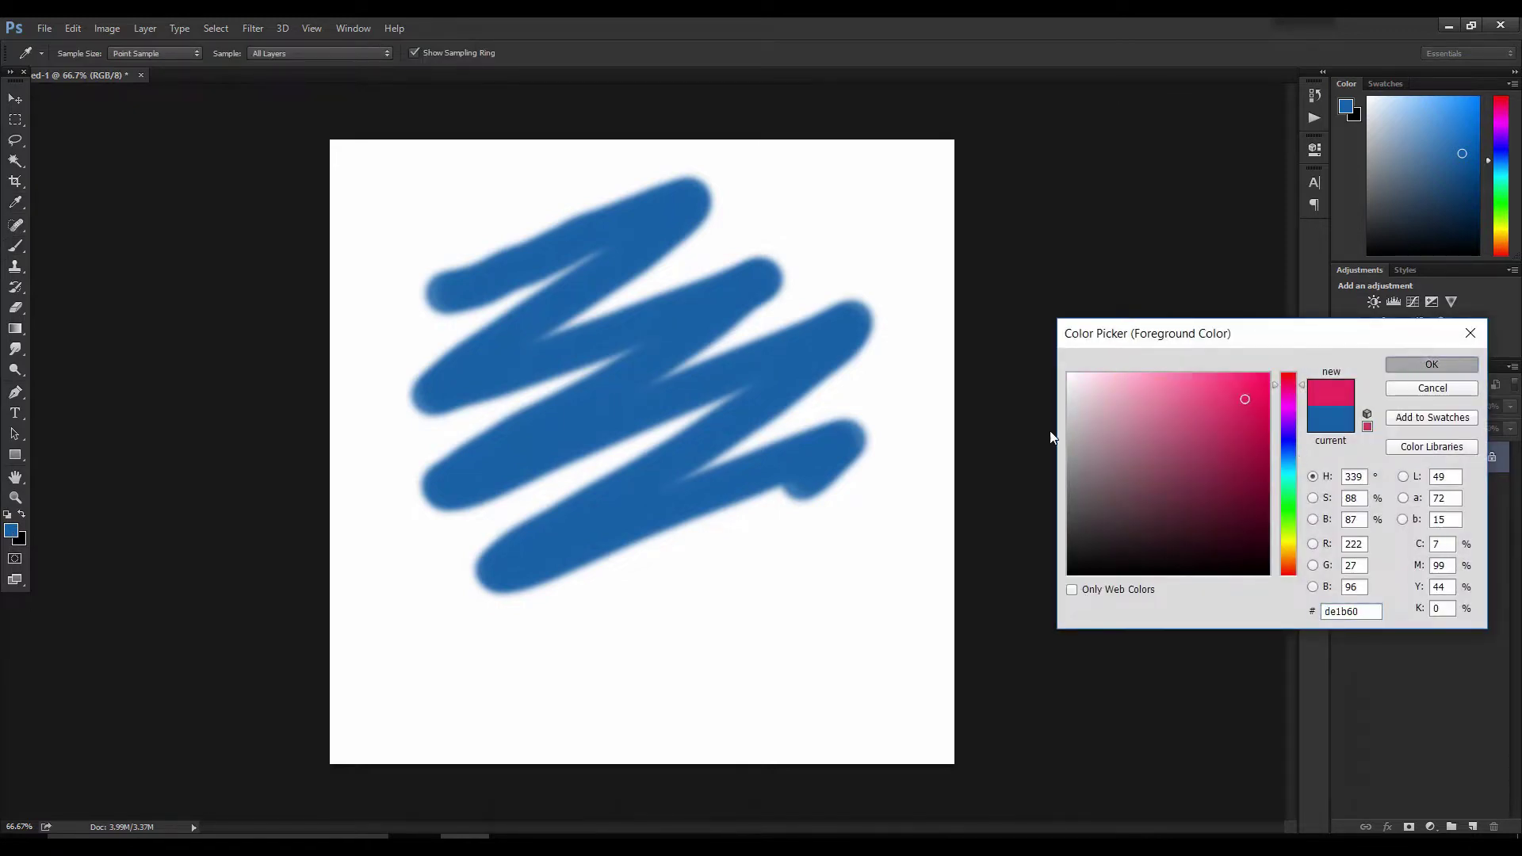
{"action": "key", "text": "Return"}
{"action": "mouse_move", "coordinate": [459, 351]}
{"action": "left_mouse_down"}
{"action": "mouse_move", "coordinate": [649, 288]}
{"action": "mouse_move", "coordinate": [917, 405]}
{"action": "mouse_move", "coordinate": [857, 512]}
{"action": "mouse_move", "coordinate": [722, 587]}
{"action": "left_mouse_up"}
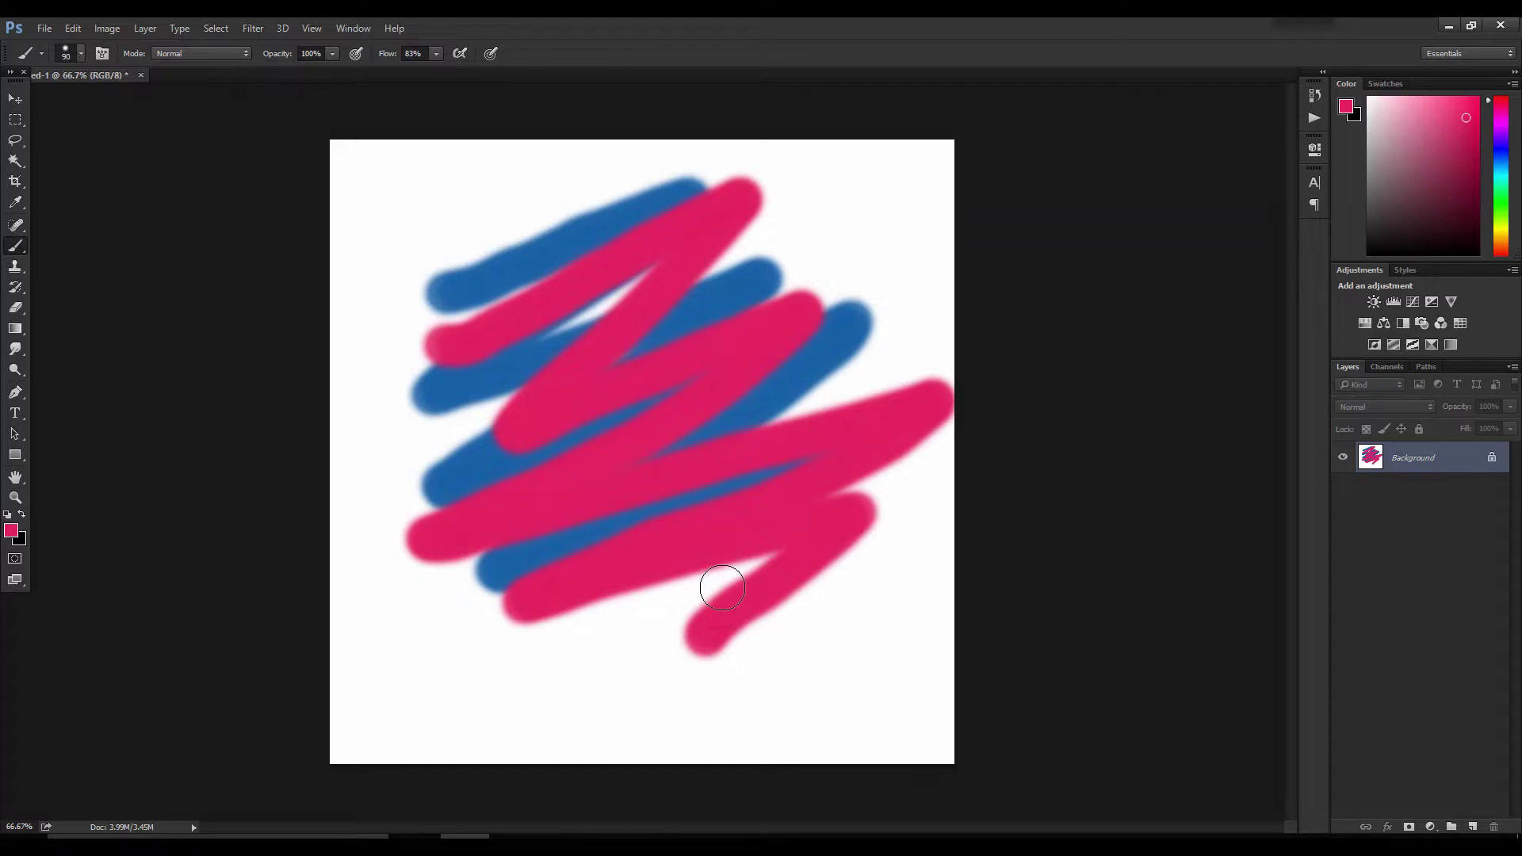
Assign F as the keyboard shortcut for the Foreground Color Picker tool command, accepting its removal from Toggle Screen Modes.
{"action": "left_click", "coordinate": [72, 28]}
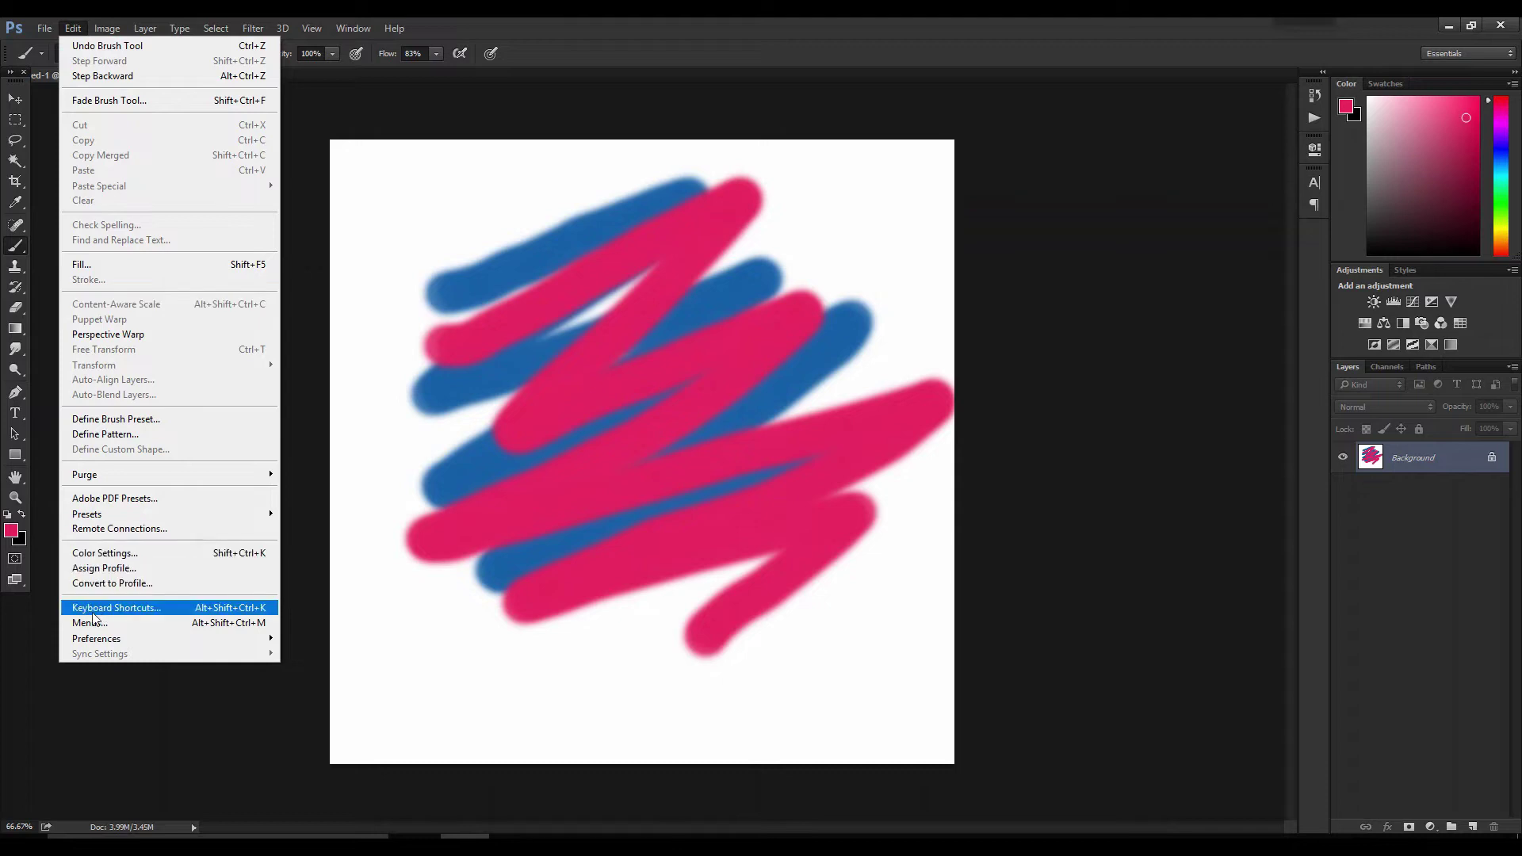
{"action": "left_click", "coordinate": [147, 609]}
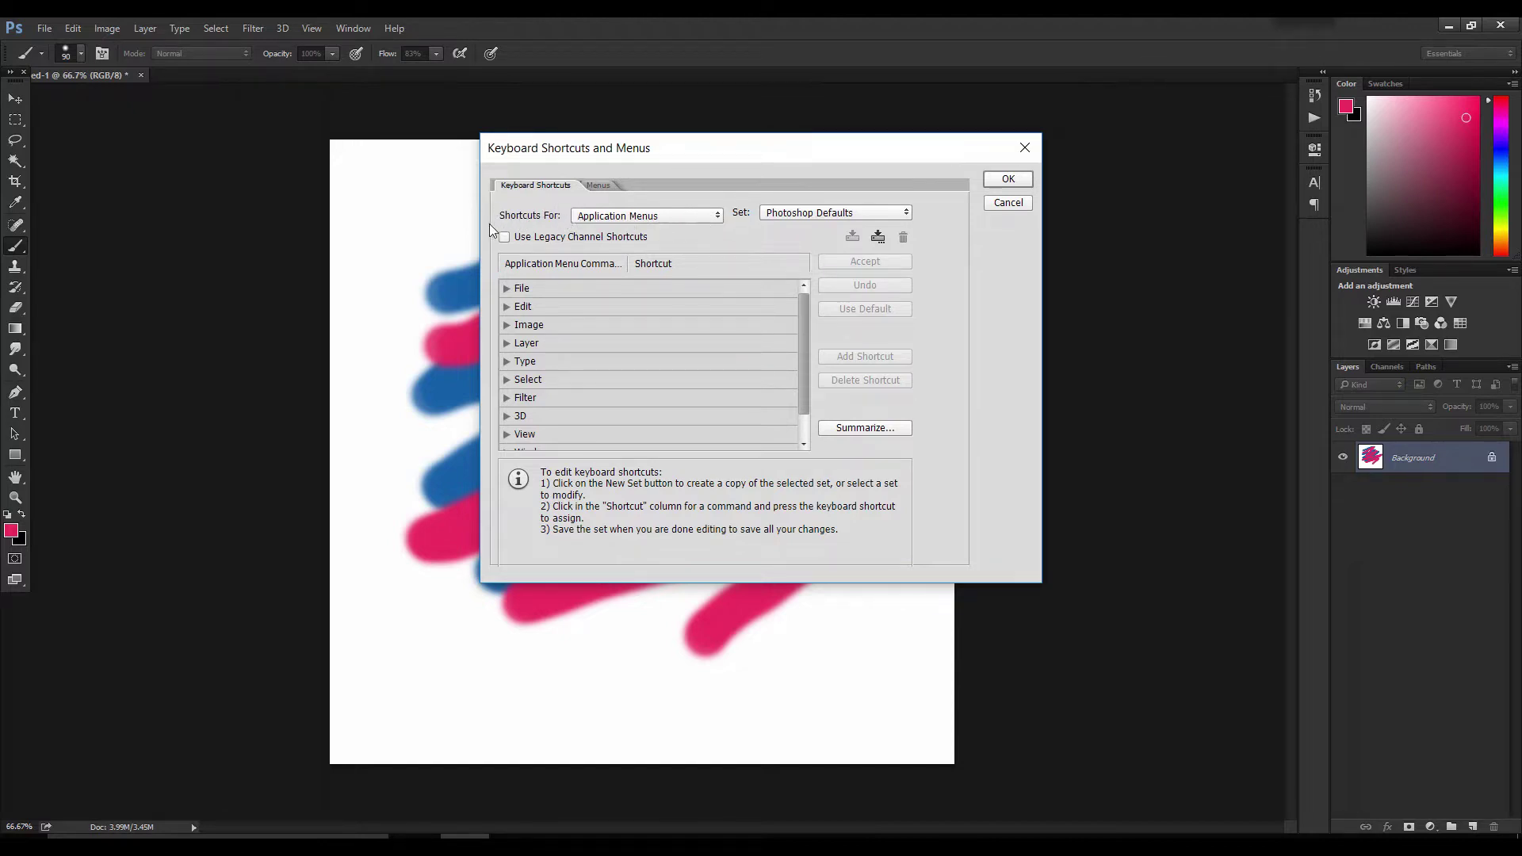
{"action": "left_click", "coordinate": [633, 220]}
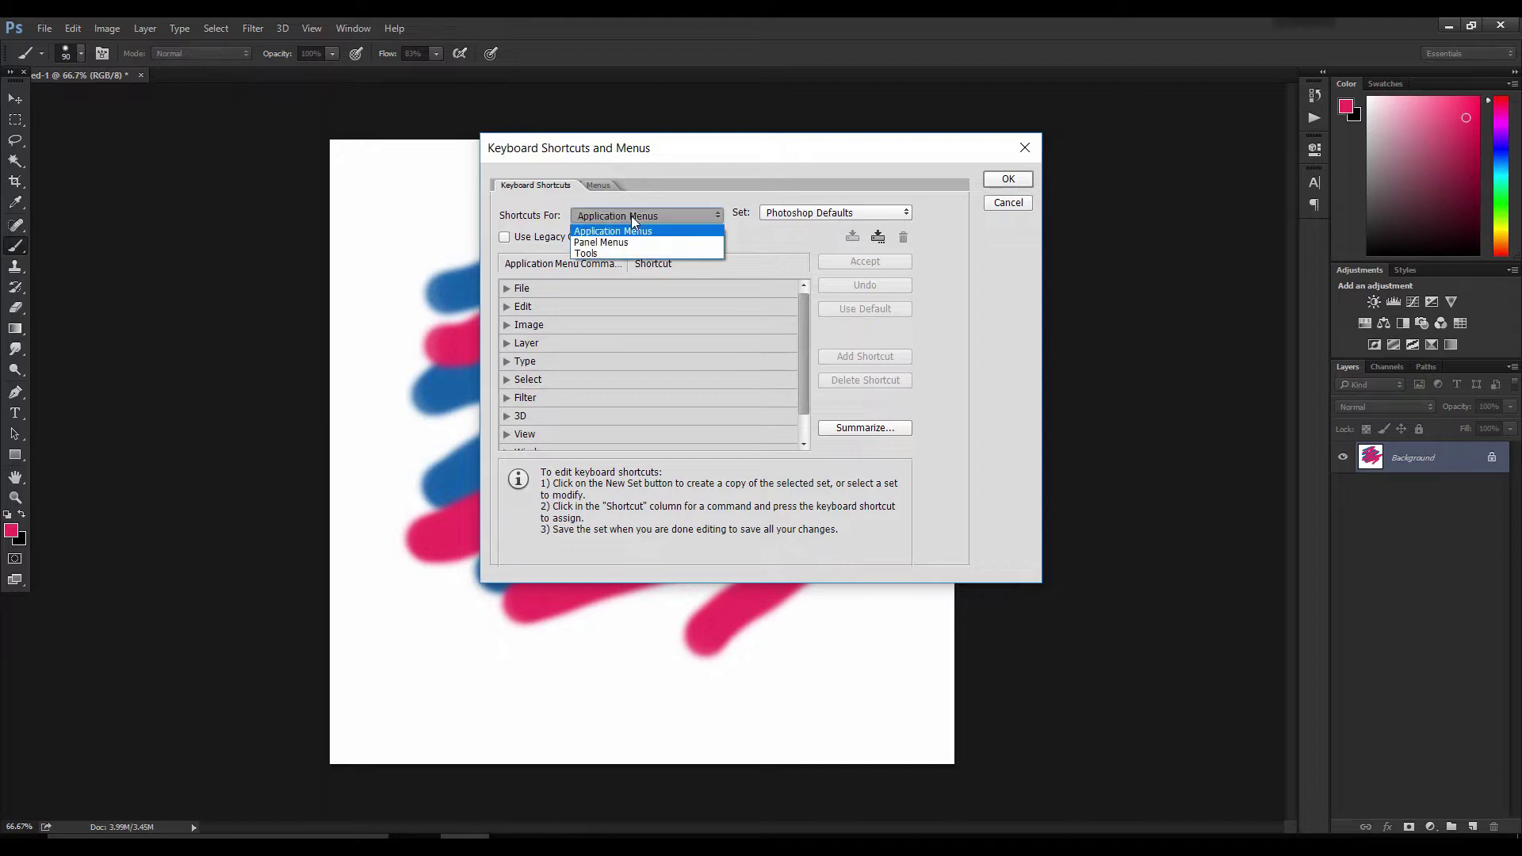
{"action": "left_click", "coordinate": [593, 253]}
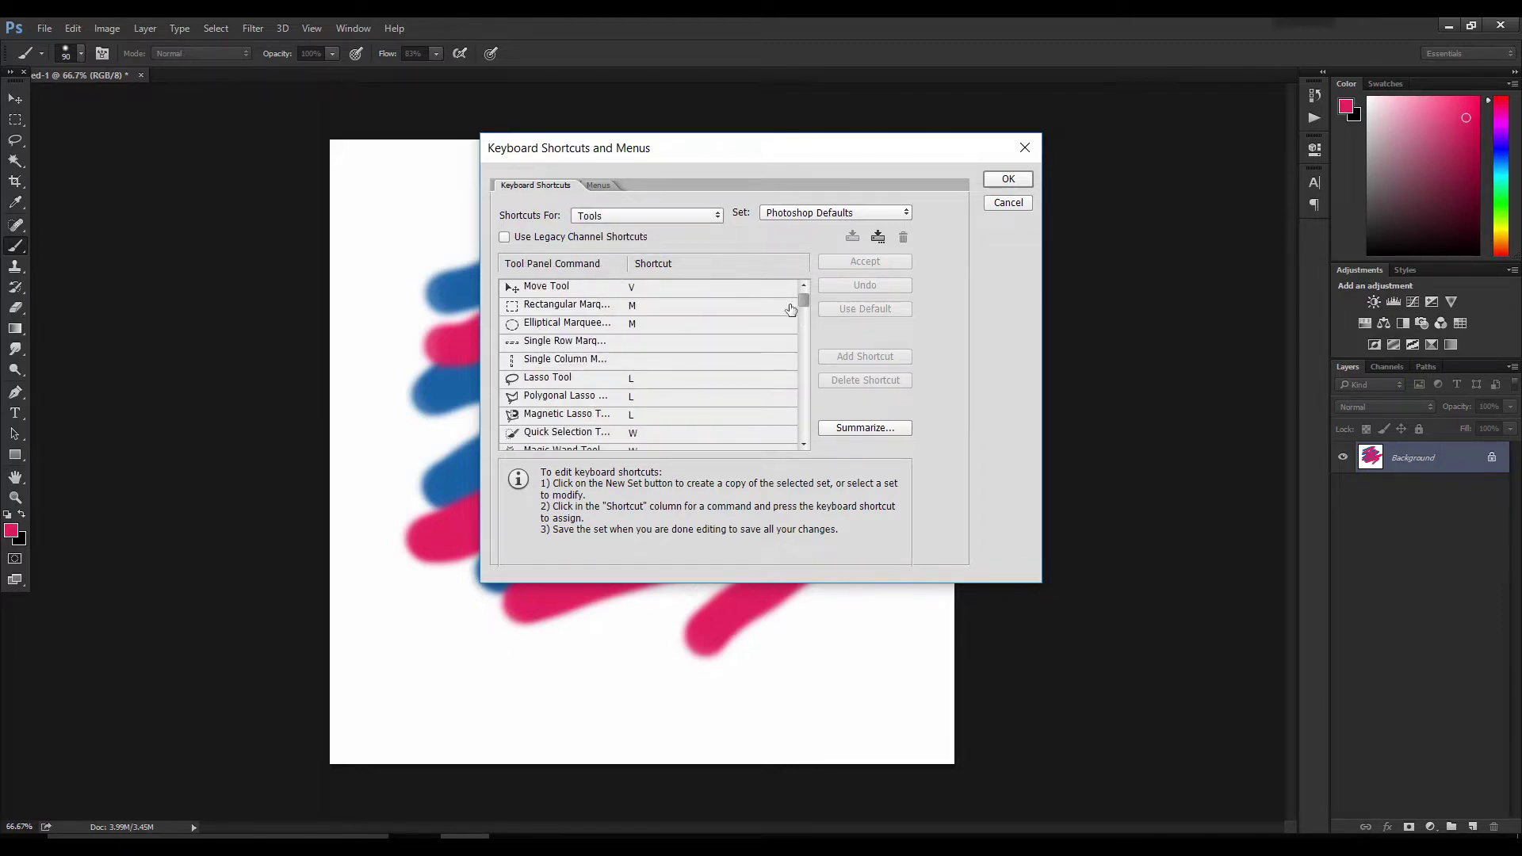
{"action": "left_click_drag", "start_coordinate": [806, 304], "coordinate": [824, 440]}
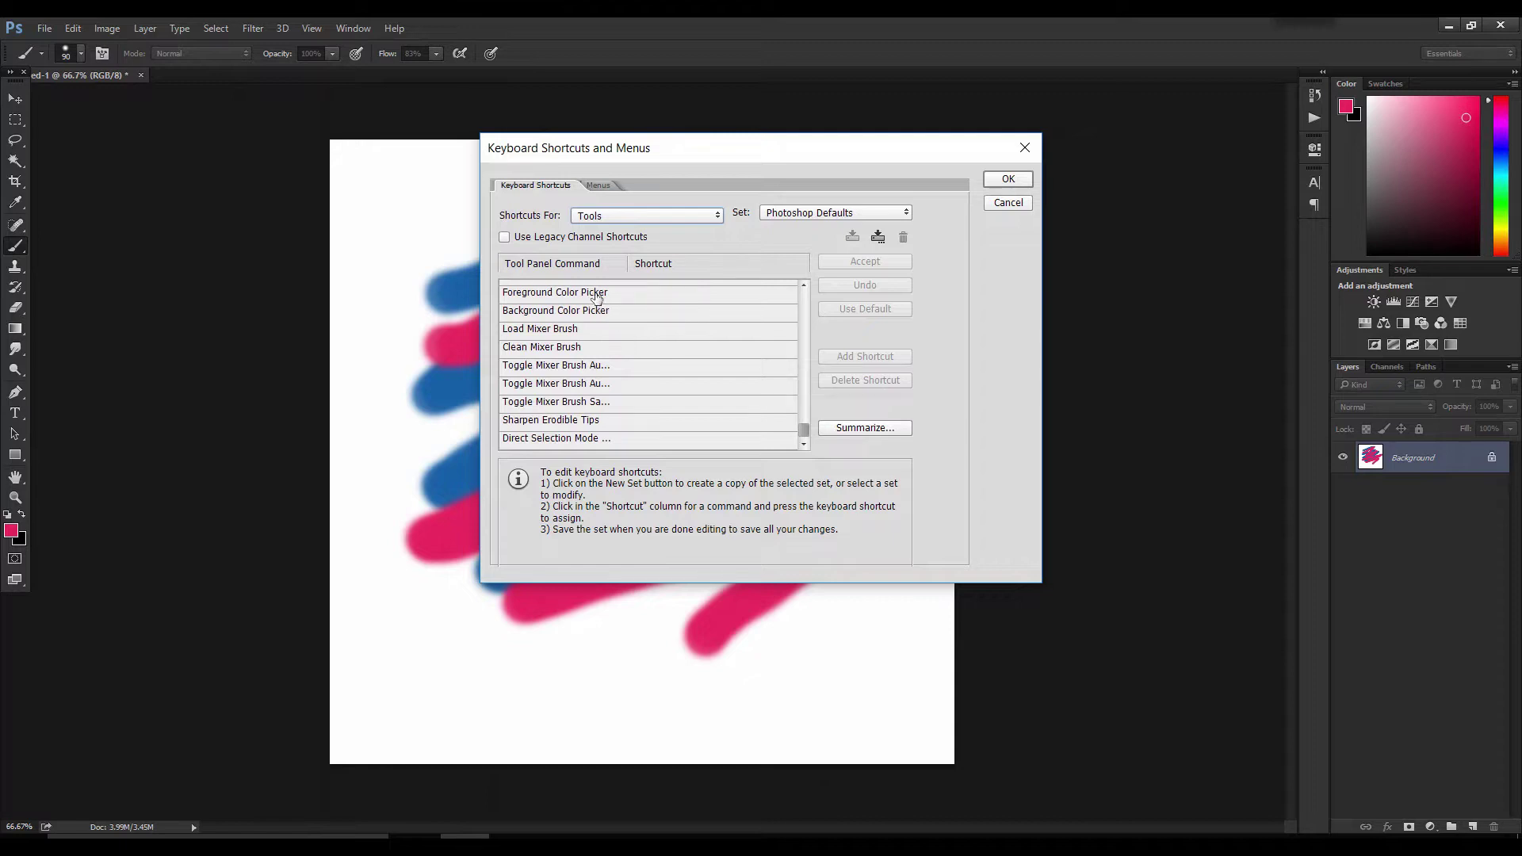
{"action": "left_click", "coordinate": [640, 294]}
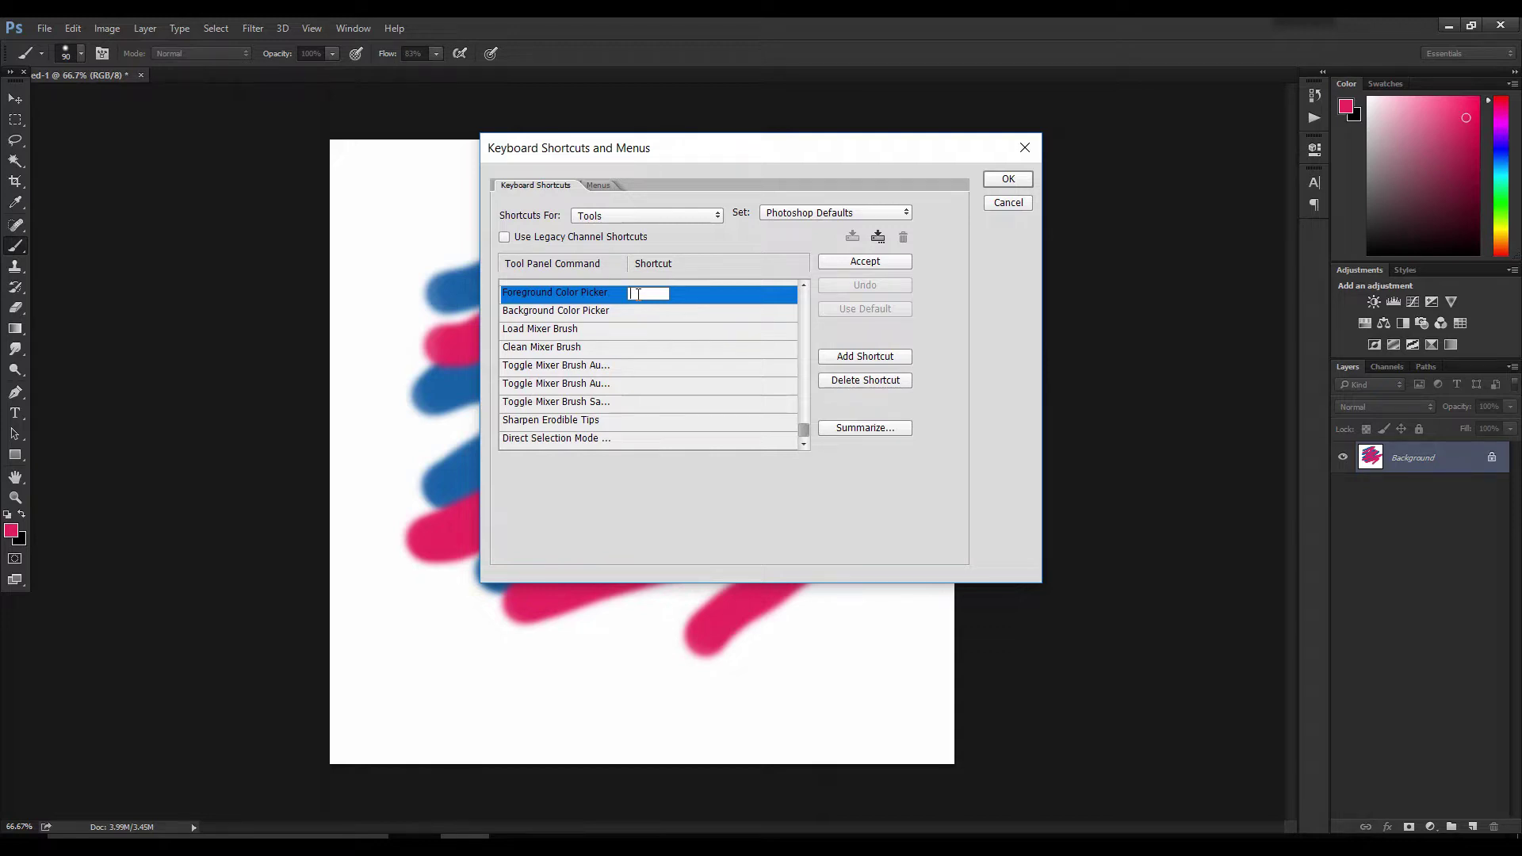
{"action": "key", "text": "f"}
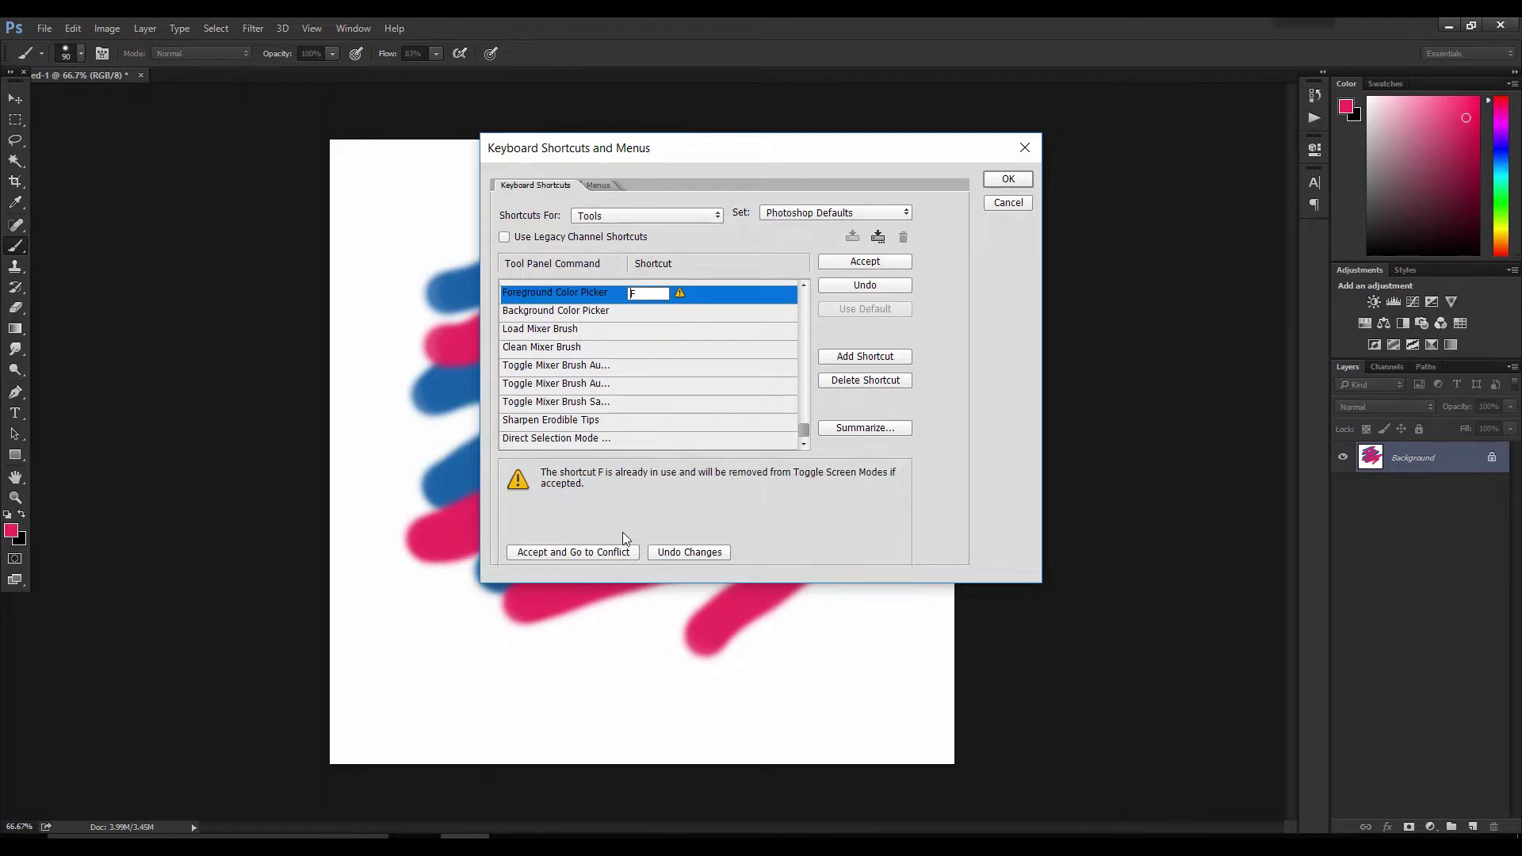
{"action": "left_click", "coordinate": [873, 262]}
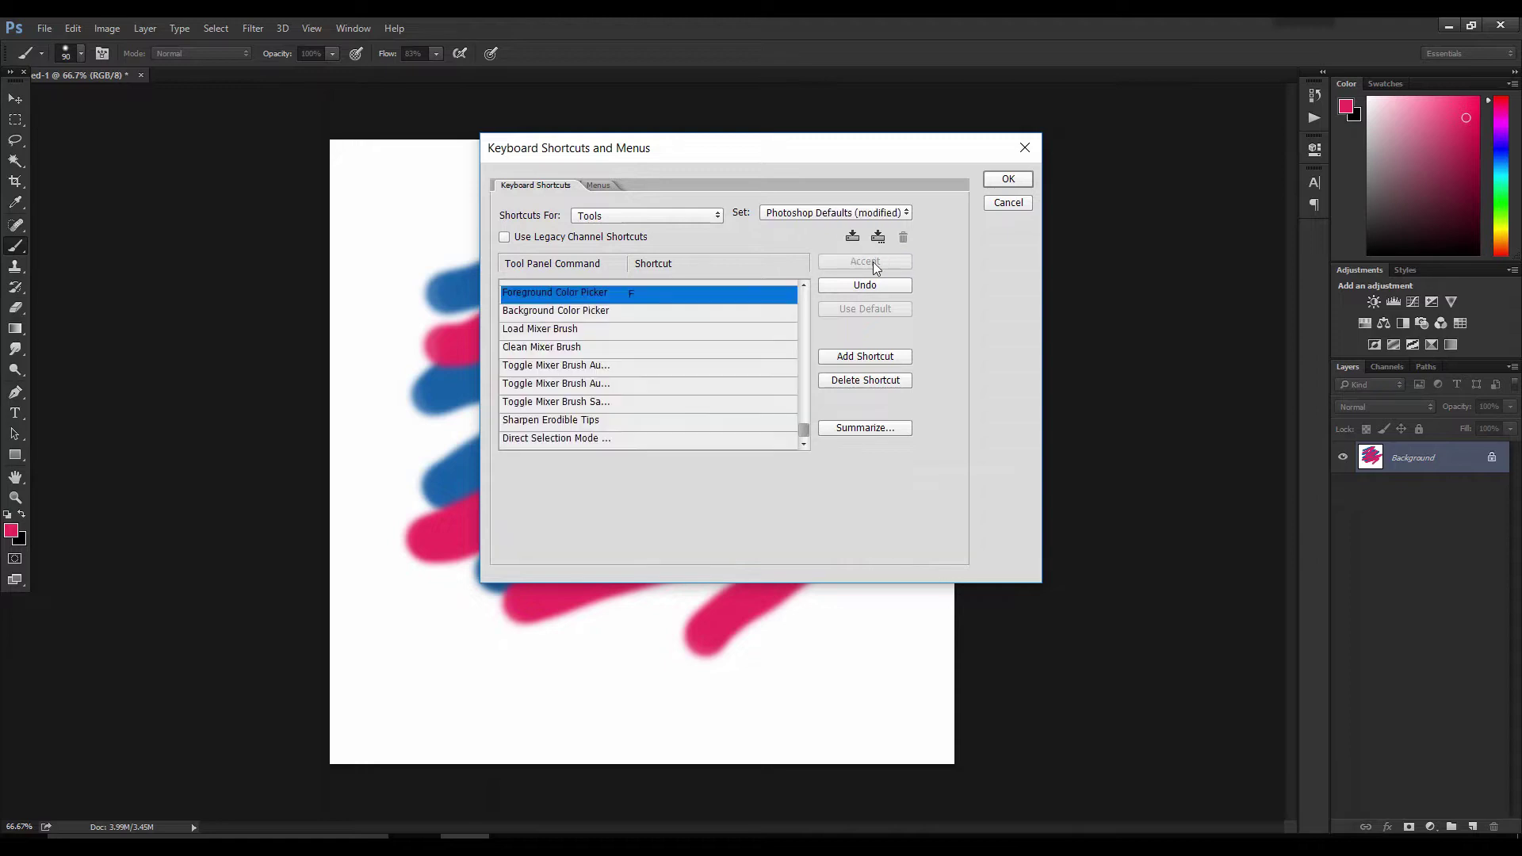
{"action": "left_click", "coordinate": [1005, 180]}
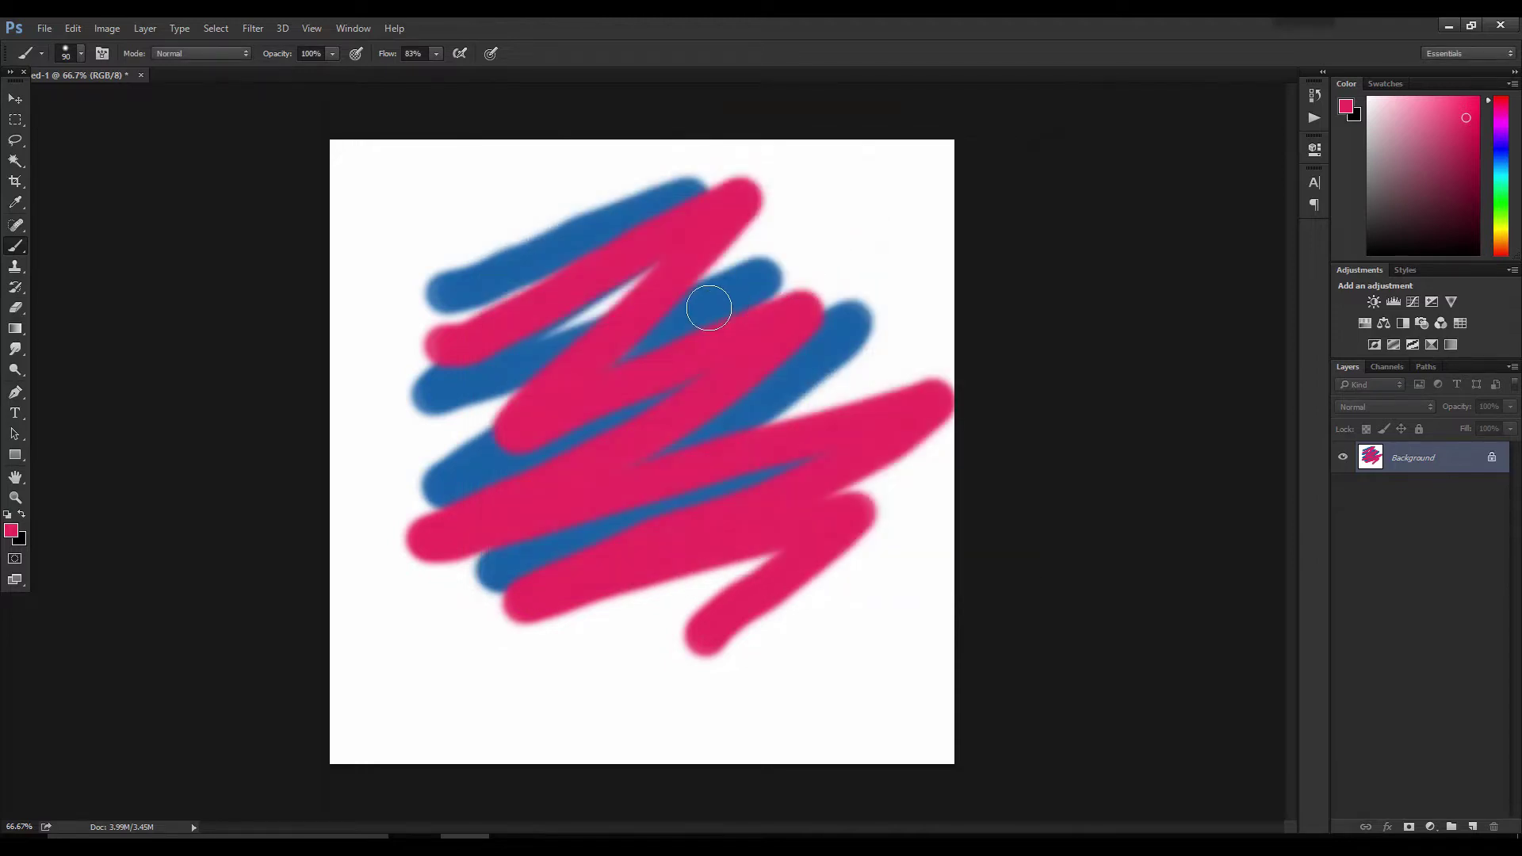
Test the Foreground Color Picker shortcut and close the picker without changing the color.
{"action": "key", "text": "f"}
{"action": "key", "text": "f"}
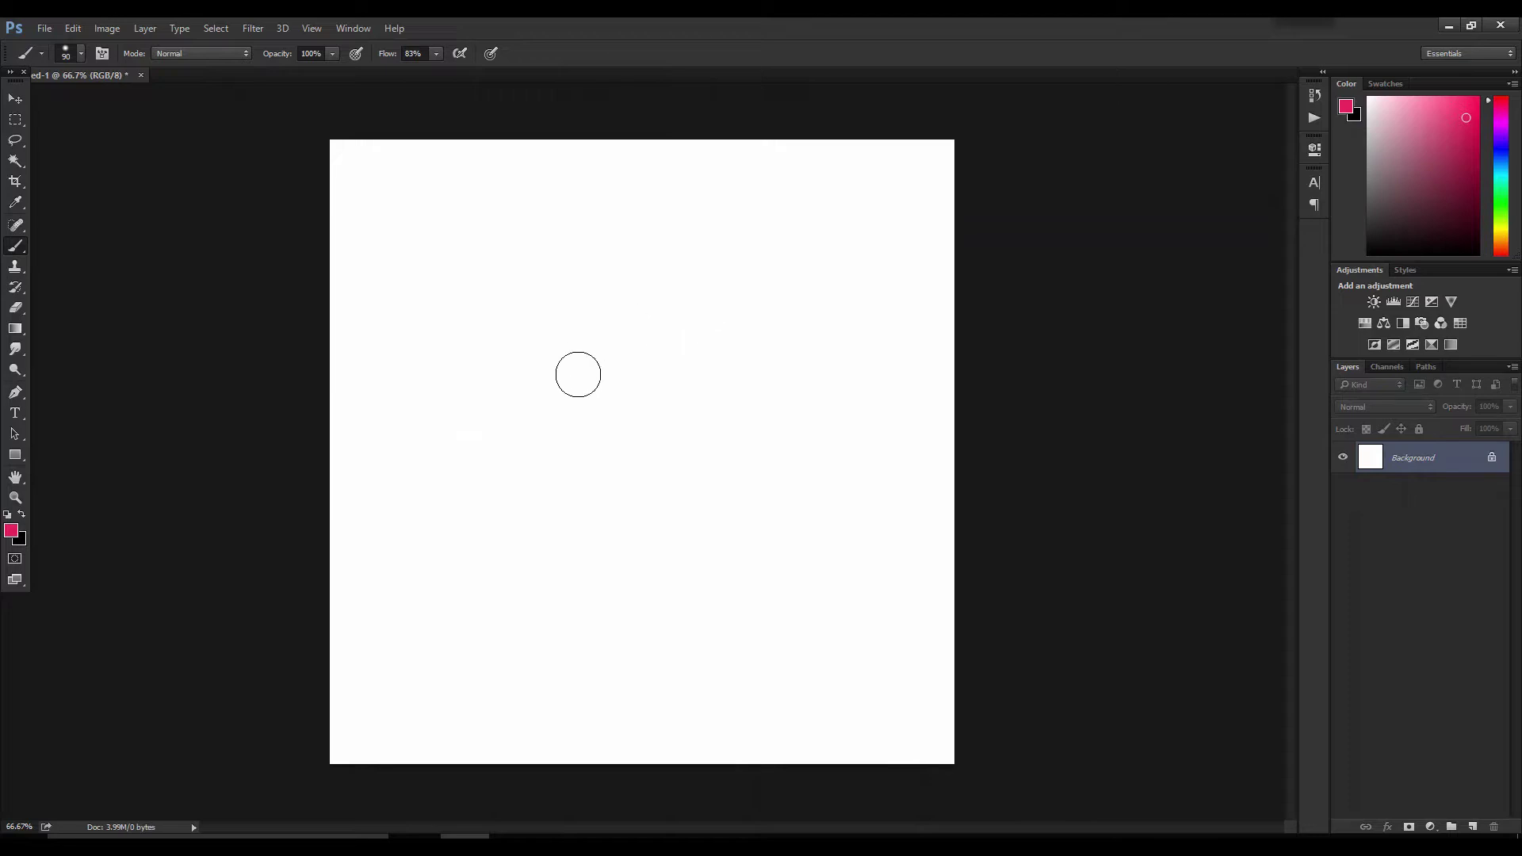
{"action": "key", "text": "n"}
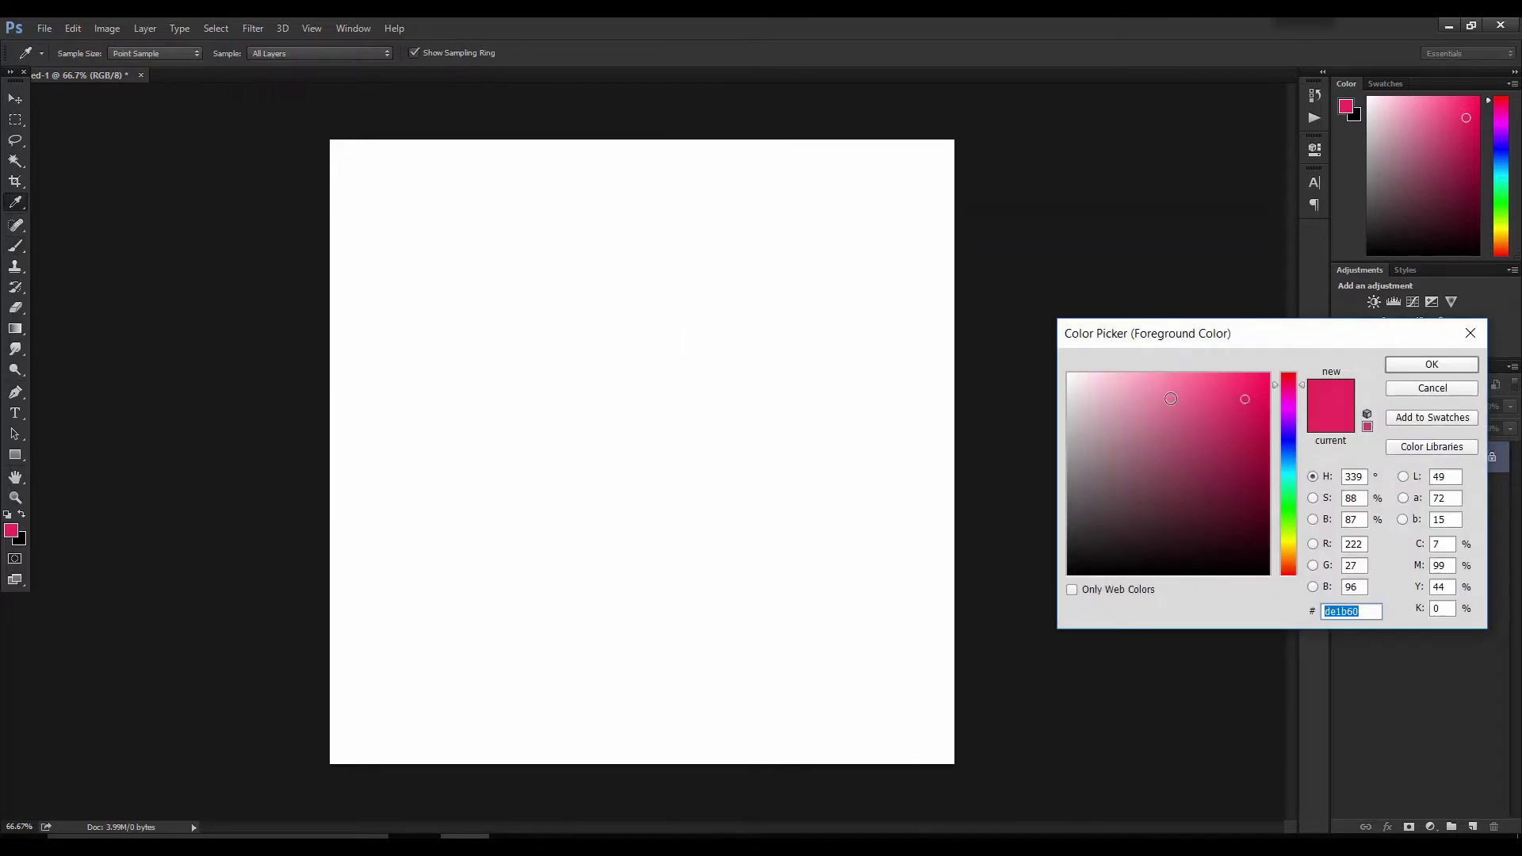
{"action": "left_click_drag", "start_coordinate": [1217, 337], "coordinate": [1024, 322]}
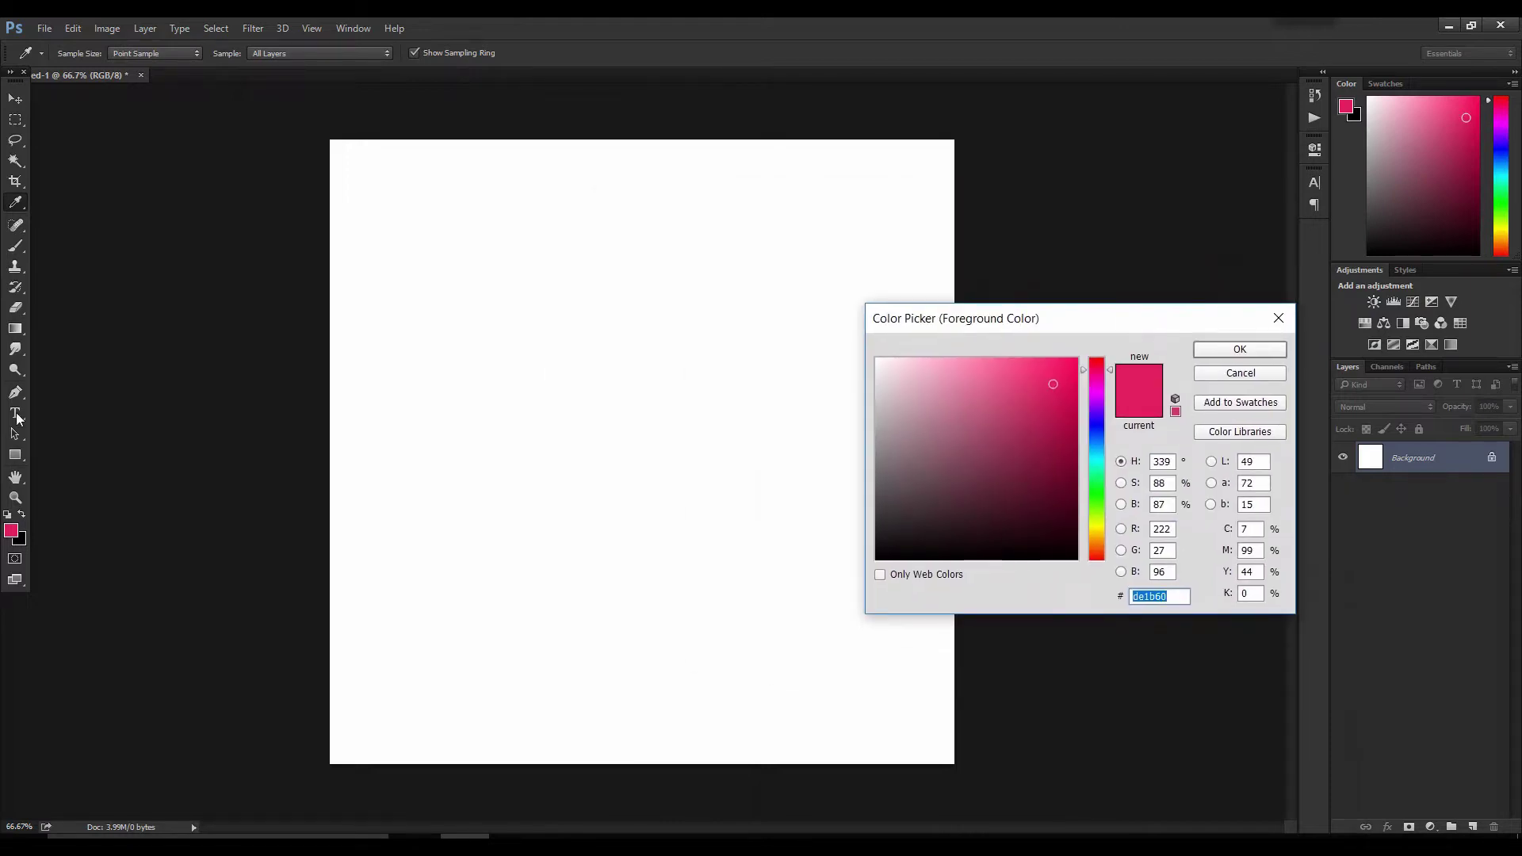
{"action": "left_click", "coordinate": [1278, 318]}
Pick red ff1526 as the foreground color and paint a red zigzag brush stroke on the canvas.
{"action": "key", "text": "b"}
{"action": "mouse_move", "coordinate": [1071, 322]}
{"action": "left_mouse_down"}
{"action": "mouse_move", "coordinate": [985, 341]}
{"action": "mouse_move", "coordinate": [992, 355]}
{"action": "mouse_move", "coordinate": [990, 211]}
{"action": "mouse_move", "coordinate": [883, 337]}
{"action": "mouse_move", "coordinate": [1076, 329]}
{"action": "left_mouse_up"}
{"action": "left_click", "coordinate": [1104, 365]}
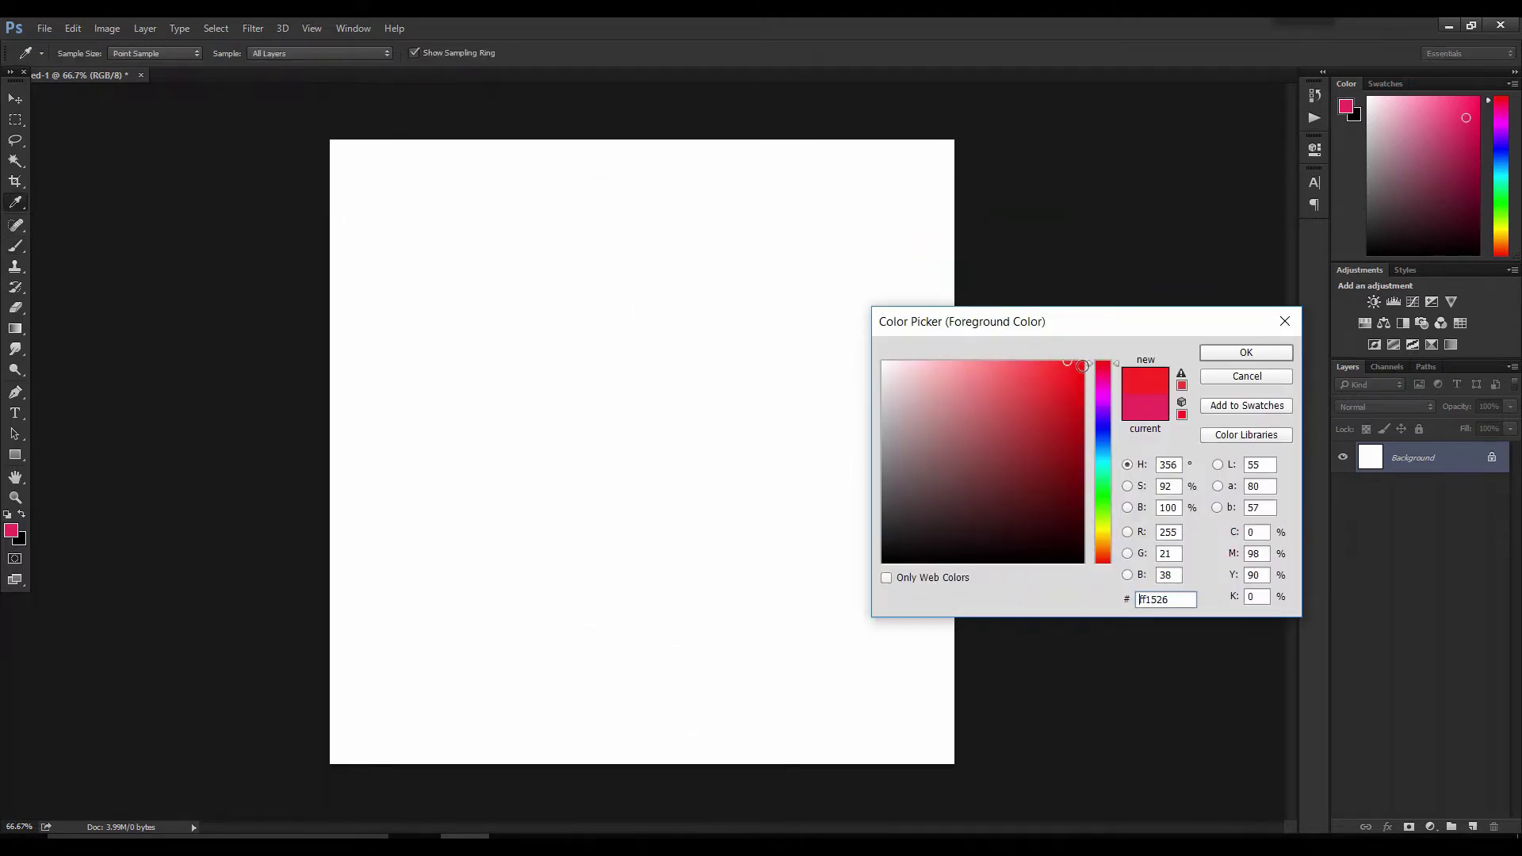
{"action": "left_click", "coordinate": [1245, 352]}
{"action": "mouse_move", "coordinate": [547, 309]}
{"action": "left_mouse_down"}
{"action": "mouse_move", "coordinate": [787, 218]}
{"action": "mouse_move", "coordinate": [843, 337]}
{"action": "mouse_move", "coordinate": [833, 457]}
{"action": "mouse_move", "coordinate": [730, 559]}
{"action": "left_mouse_up"}
Pick a bright green foreground color and paint green brush strokes over the red zigzag.
{"action": "key", "text": "n"}
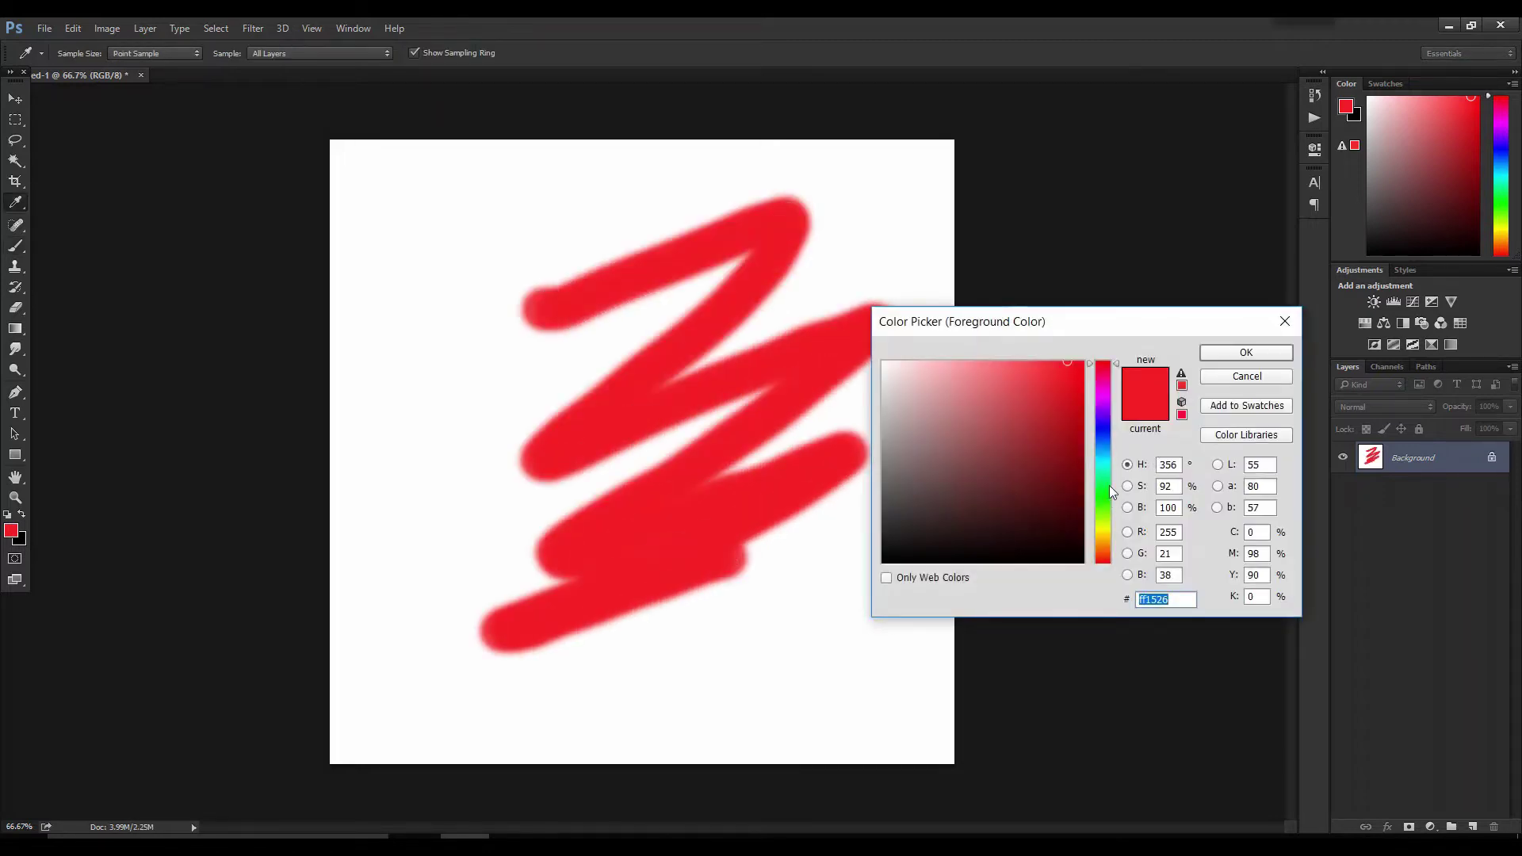
{"action": "left_click", "coordinate": [1105, 497]}
{"action": "left_click", "coordinate": [1215, 357]}
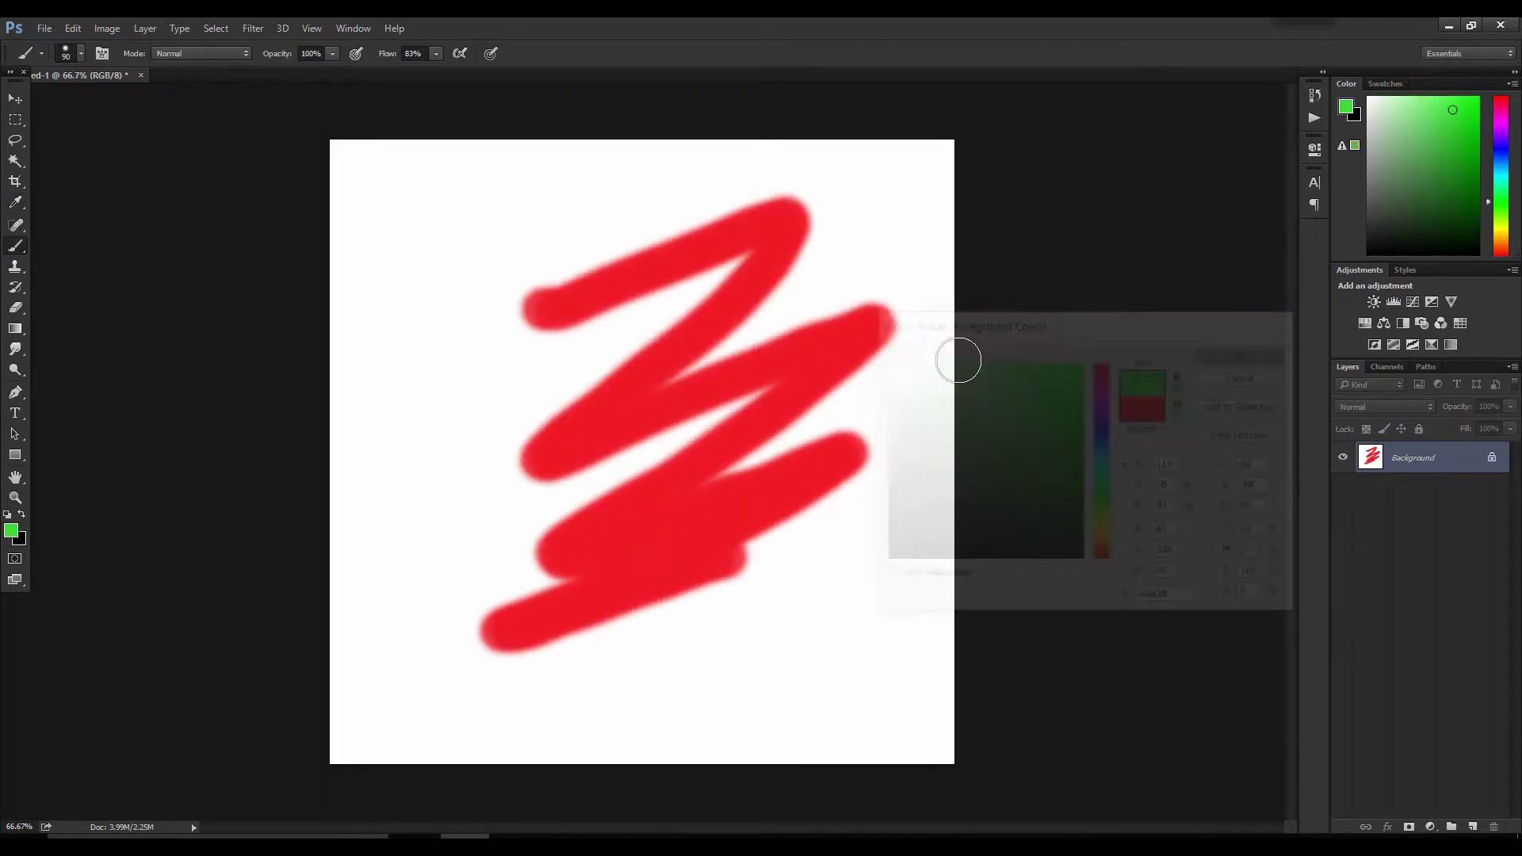
{"action": "mouse_move", "coordinate": [468, 370]}
{"action": "left_mouse_down"}
{"action": "mouse_move", "coordinate": [697, 311]}
{"action": "mouse_move", "coordinate": [615, 480]}
{"action": "left_mouse_up"}
{"action": "mouse_move", "coordinate": [848, 387]}
{"action": "left_mouse_down"}
{"action": "mouse_move", "coordinate": [699, 563]}
{"action": "mouse_move", "coordinate": [684, 656]}
{"action": "mouse_move", "coordinate": [789, 629]}
{"action": "left_mouse_up"}
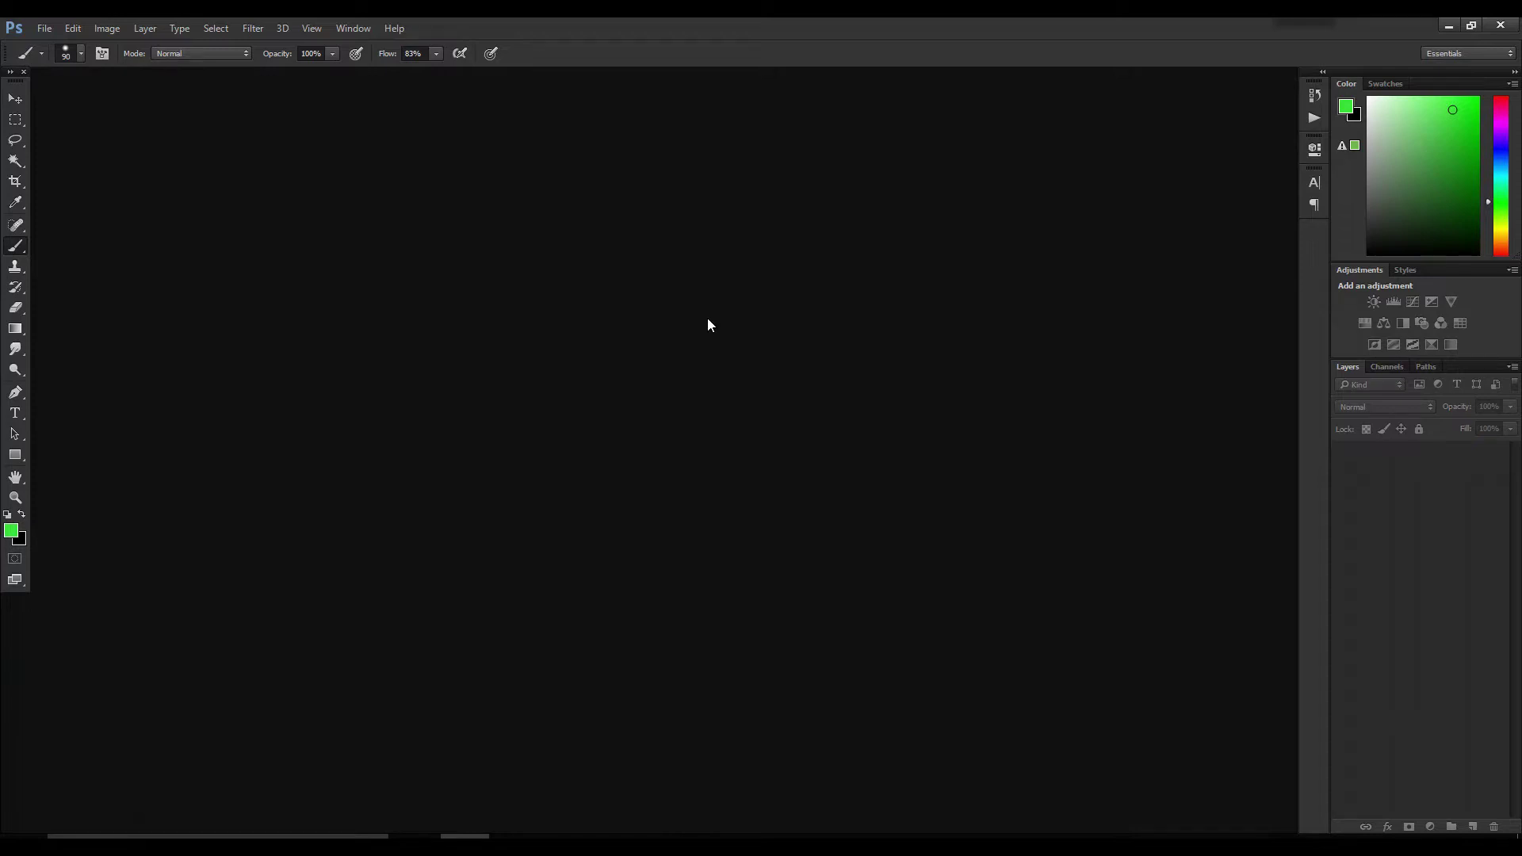
Set the recent file list to contain 60 files in the File Handling preferences.
{"action": "left_click", "coordinate": [44, 28]}
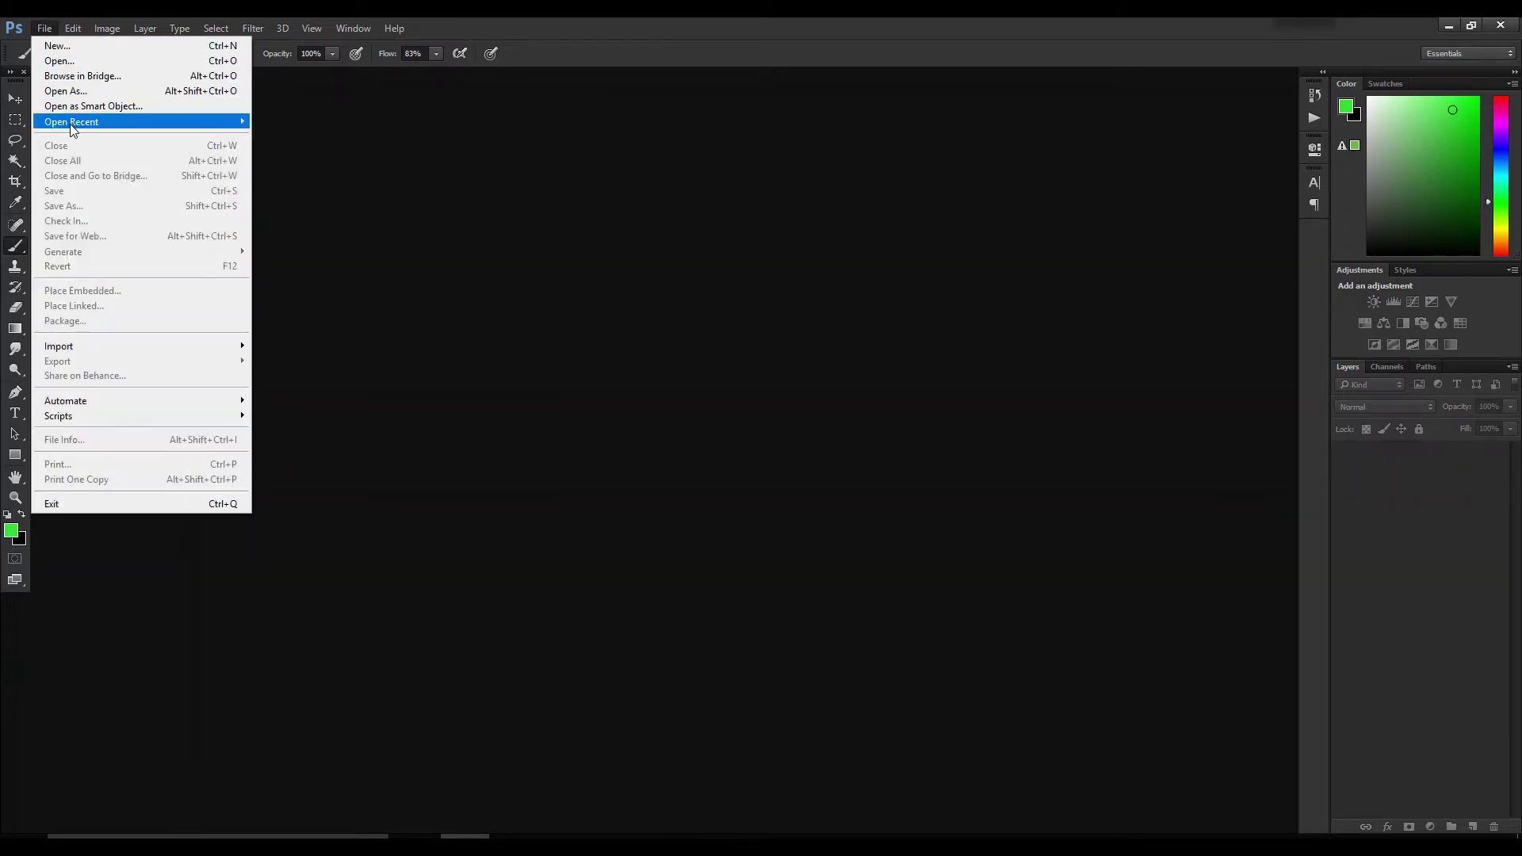
{"action": "mouse_move", "coordinate": [54, 125]}
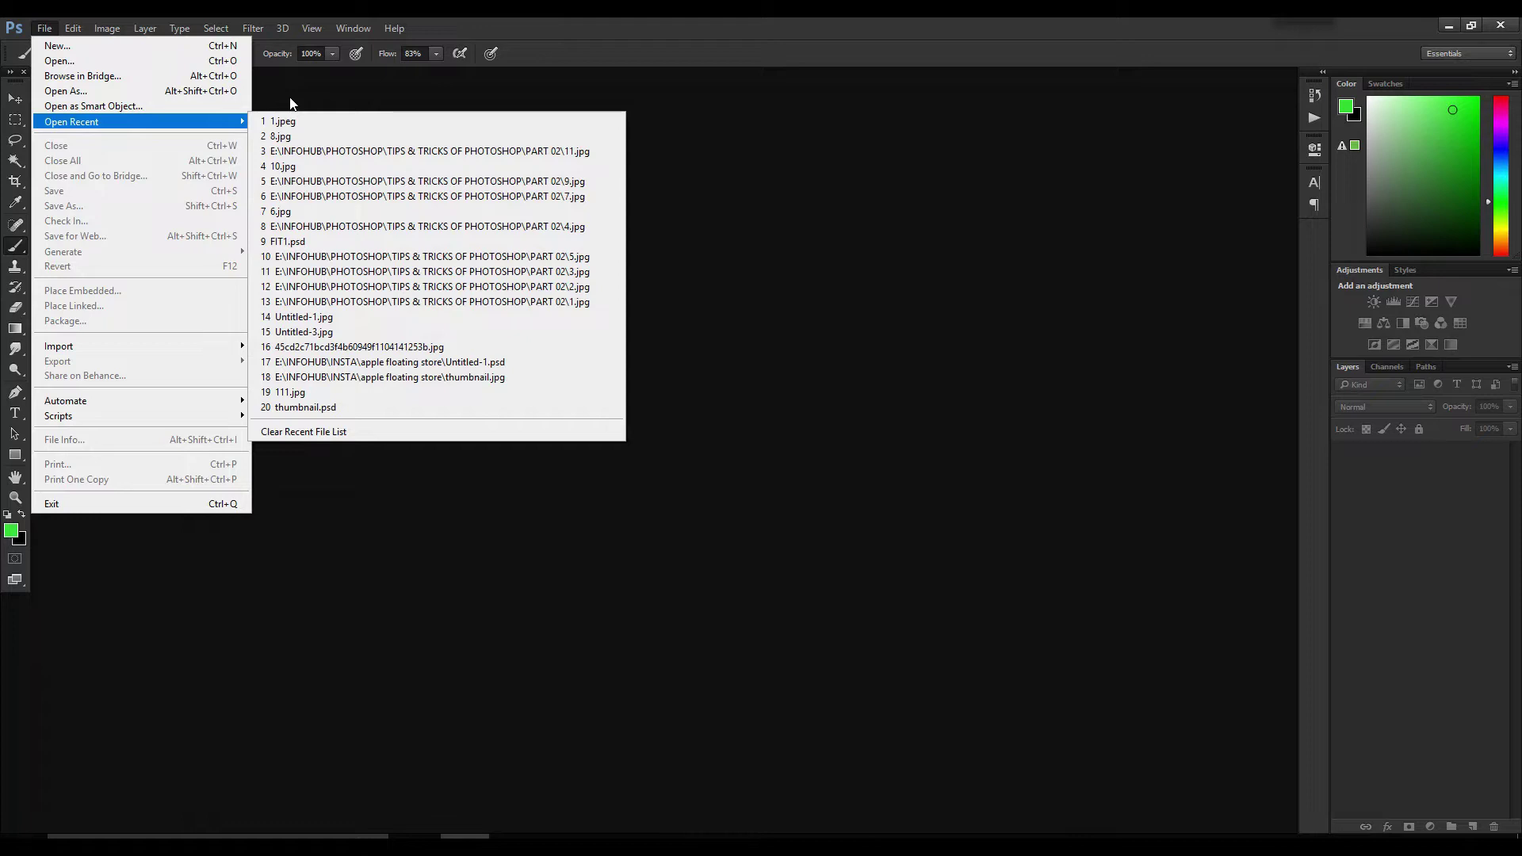
{"action": "mouse_move", "coordinate": [74, 28]}
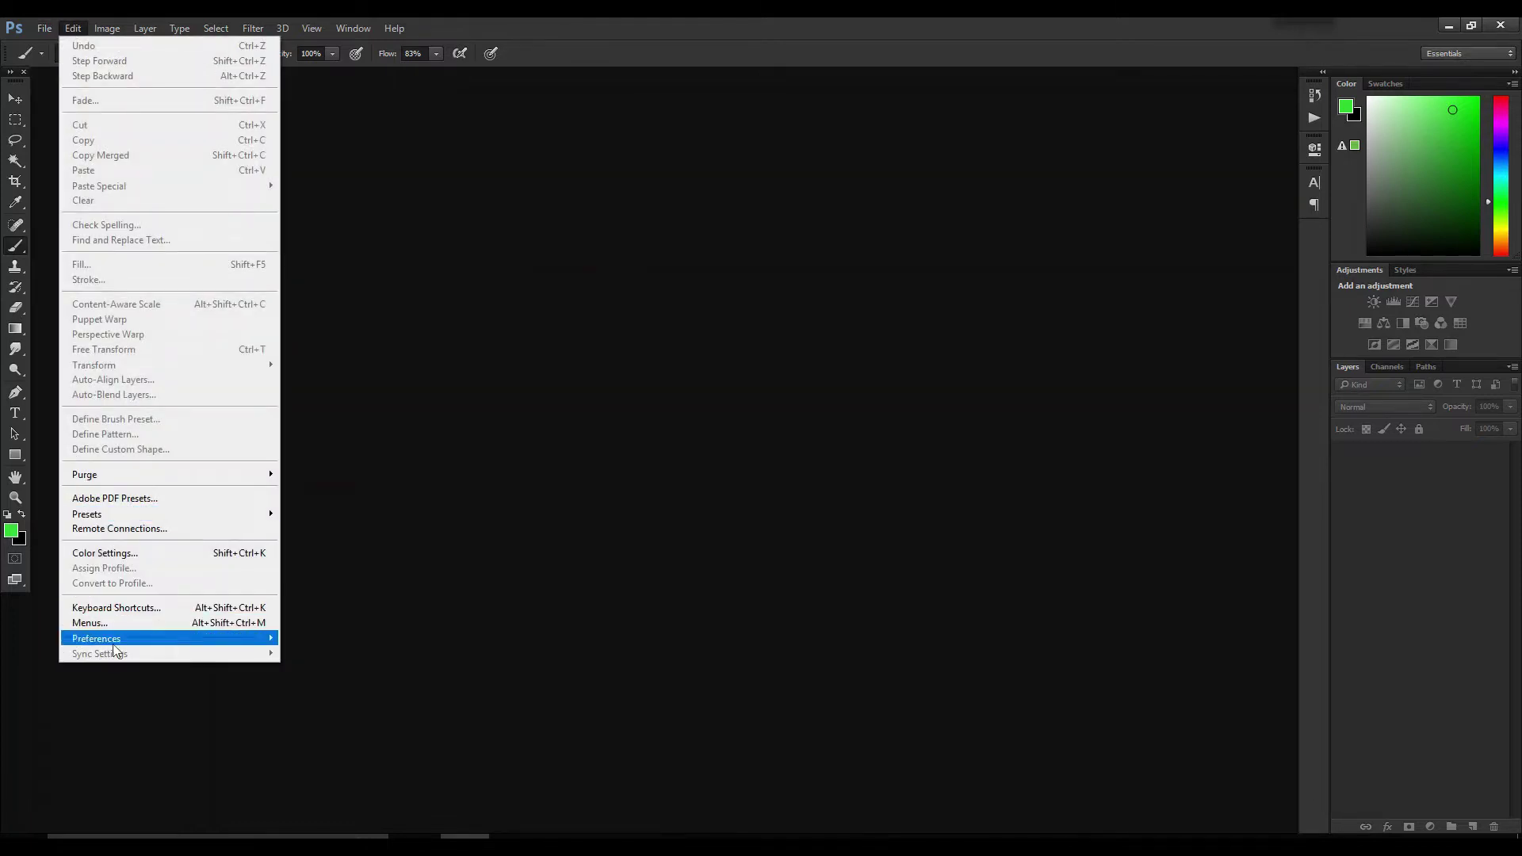
{"action": "mouse_move", "coordinate": [111, 641]}
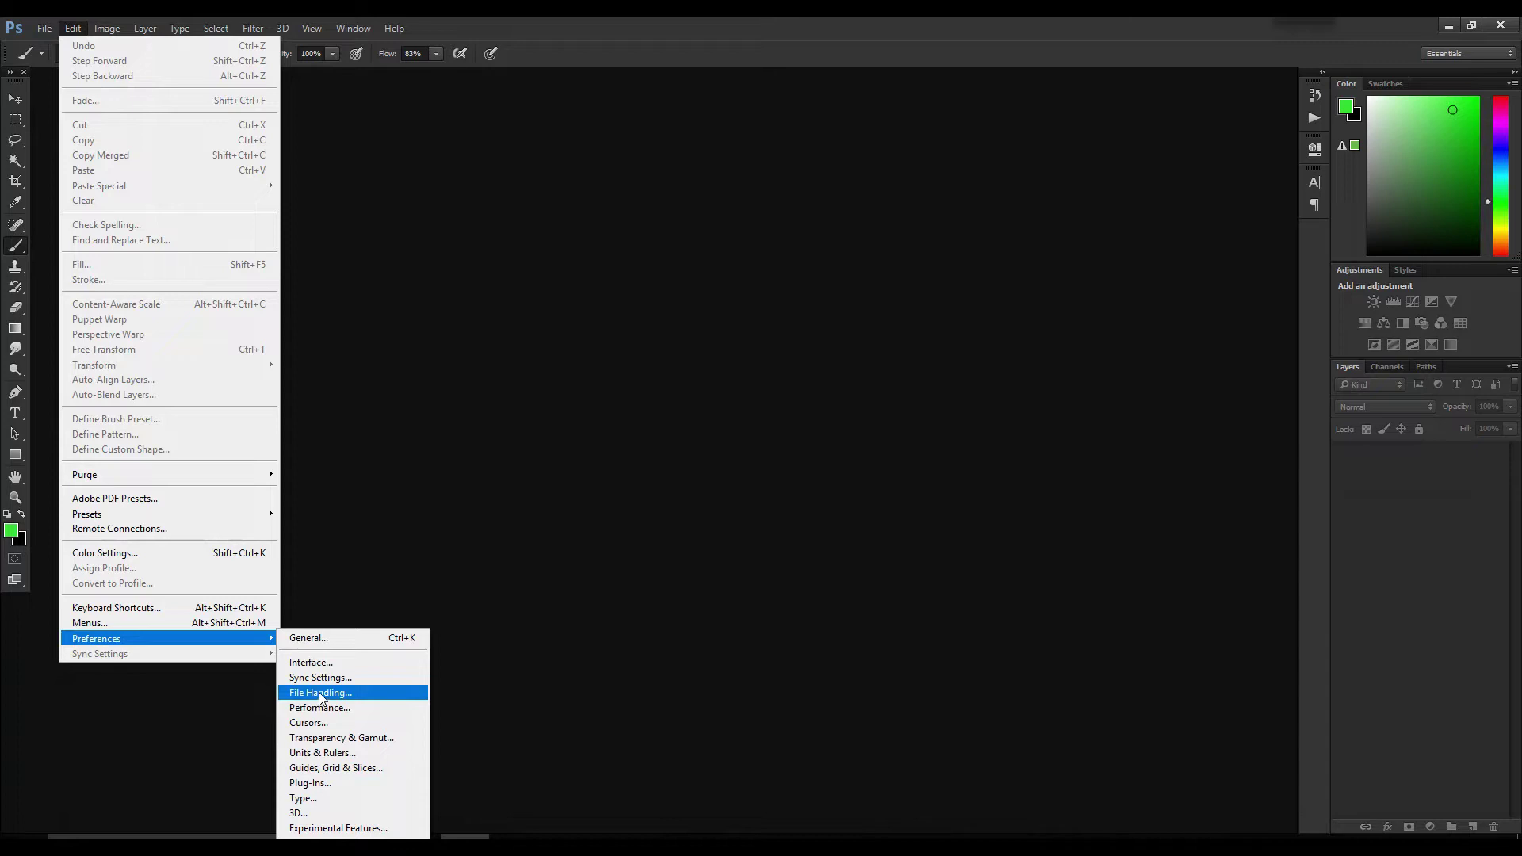
{"action": "left_click", "coordinate": [326, 637]}
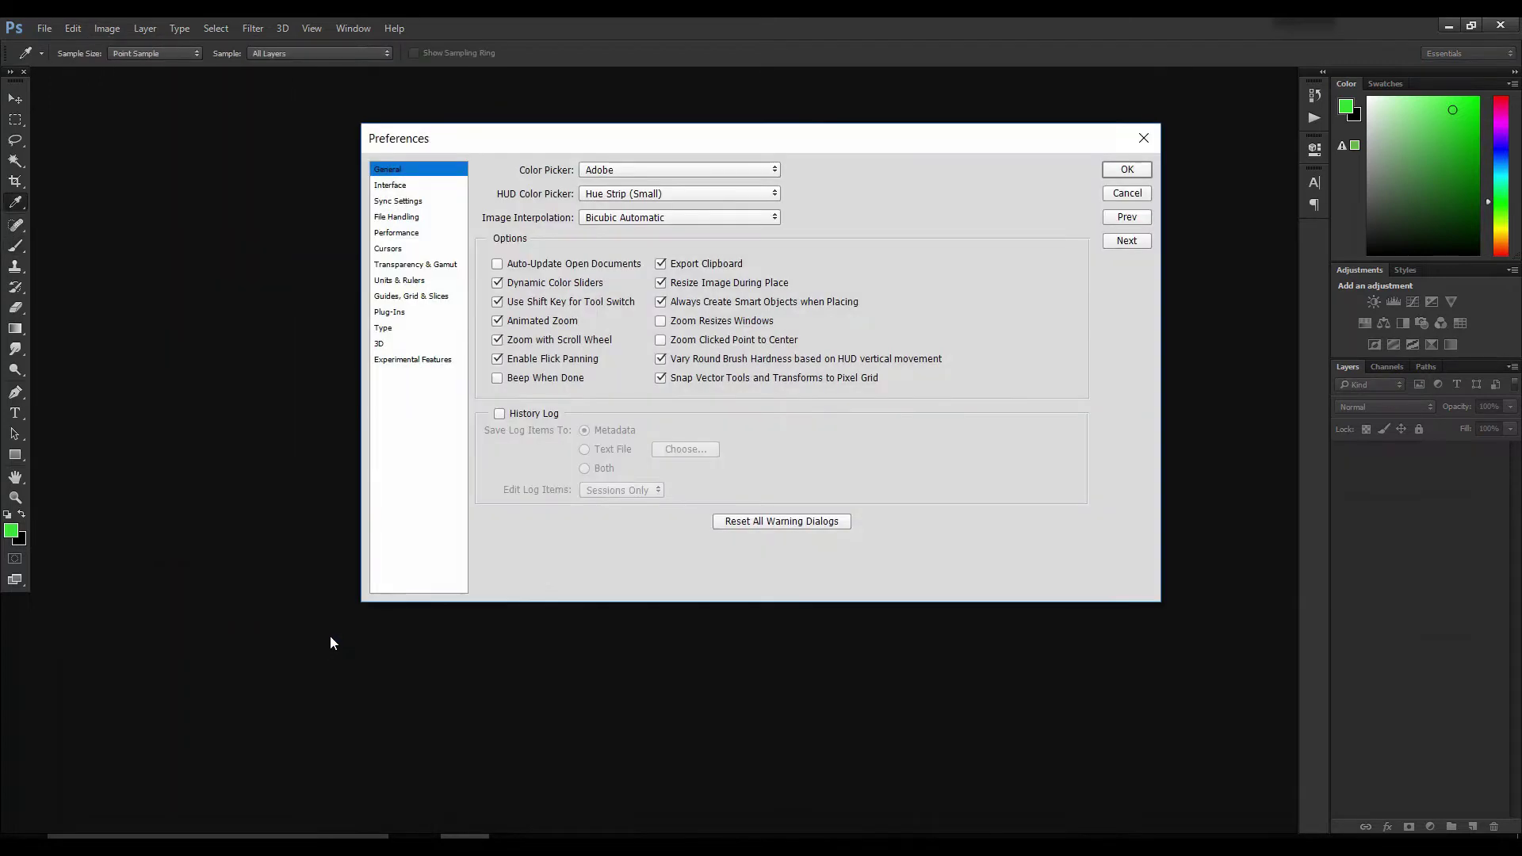
{"action": "left_click", "coordinate": [407, 219]}
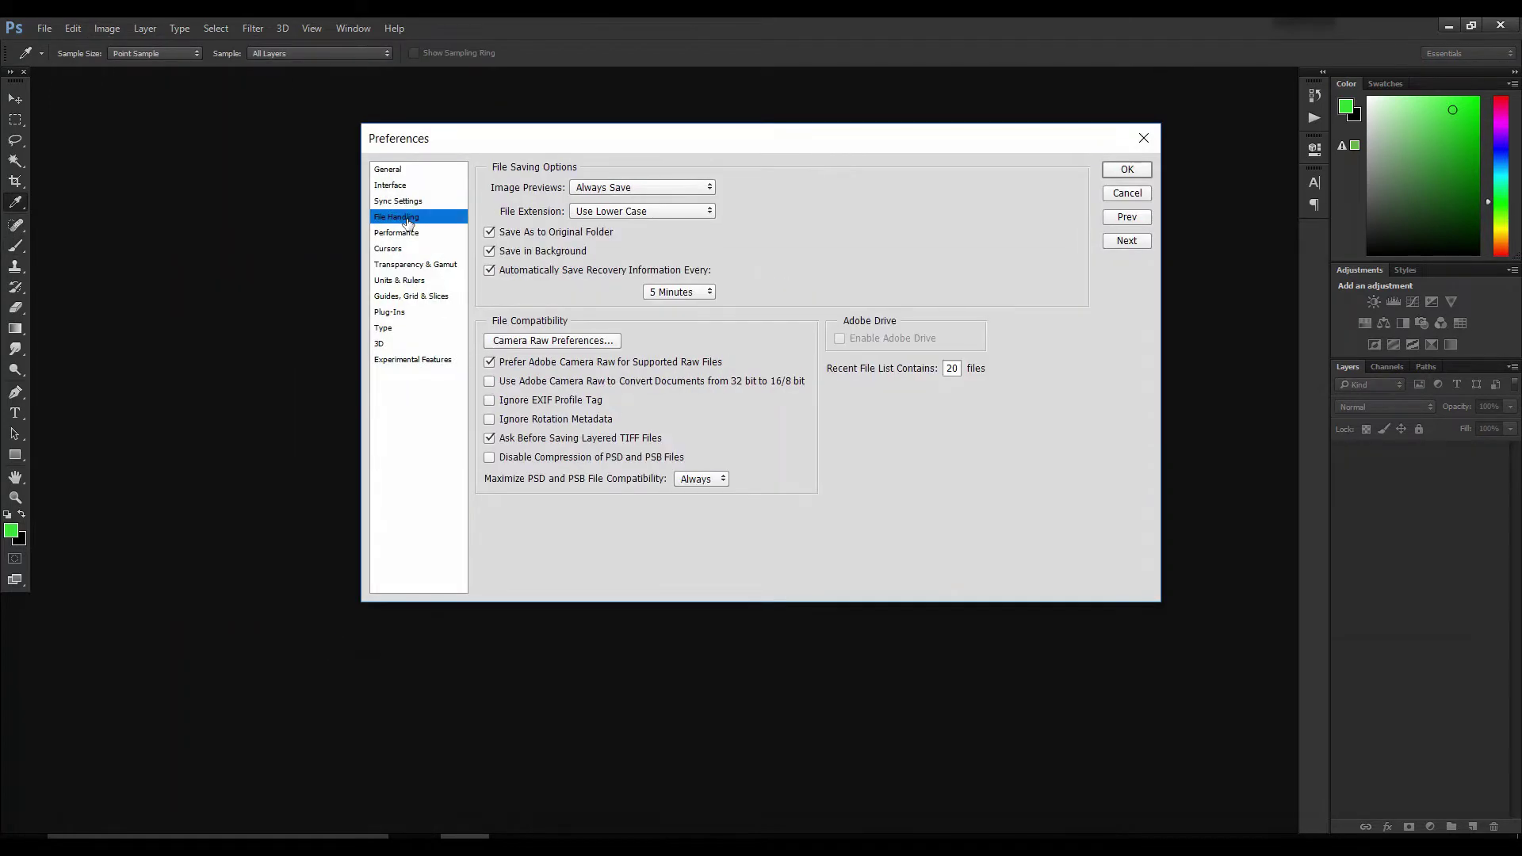
{"action": "double_click", "coordinate": [952, 369]}
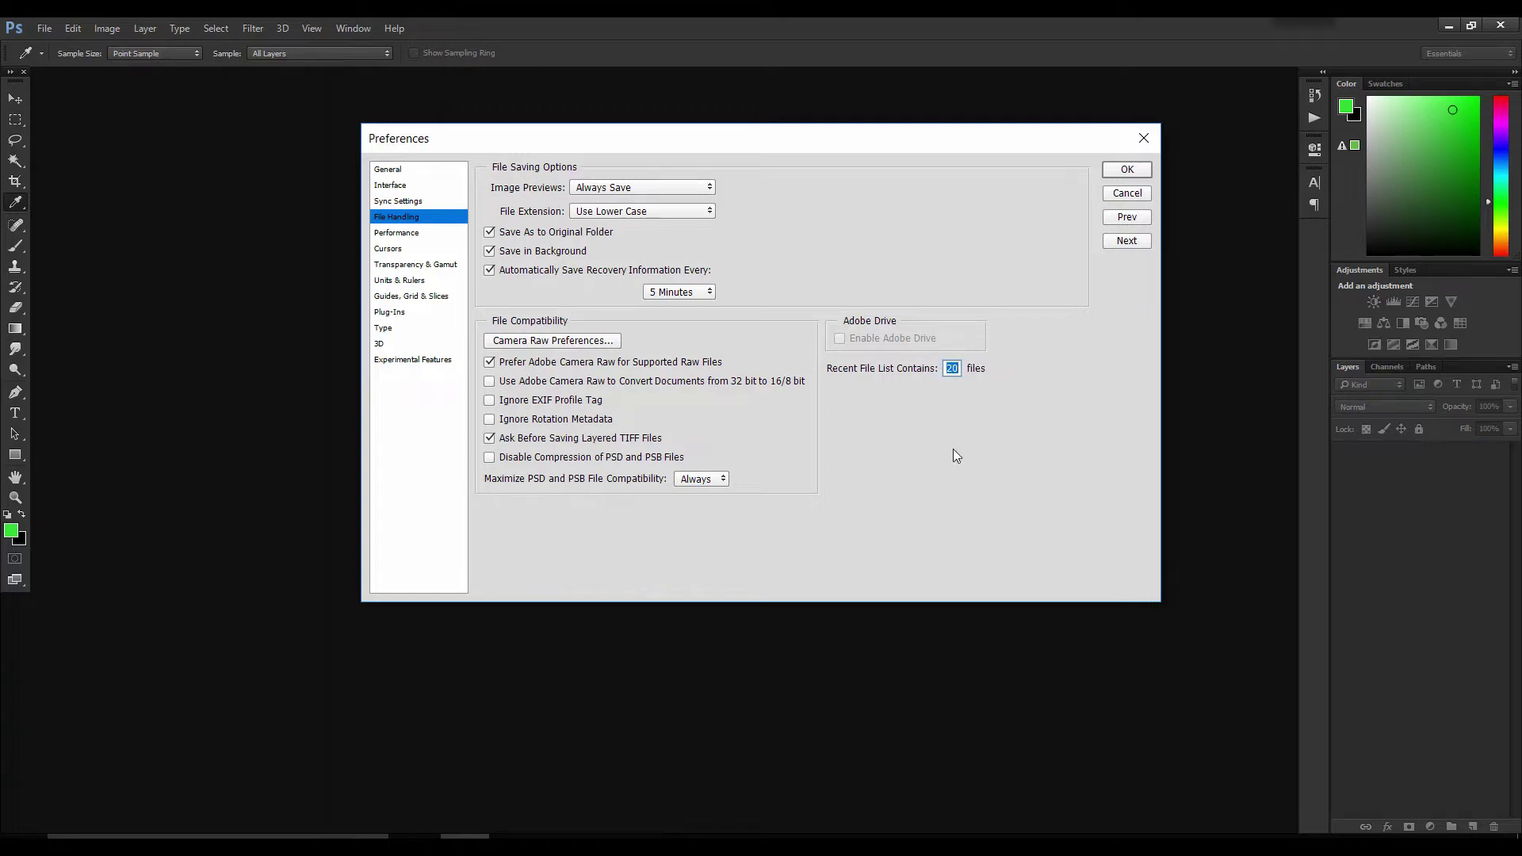
{"action": "type", "text": "60"}
{"action": "left_click", "coordinate": [1117, 170]}
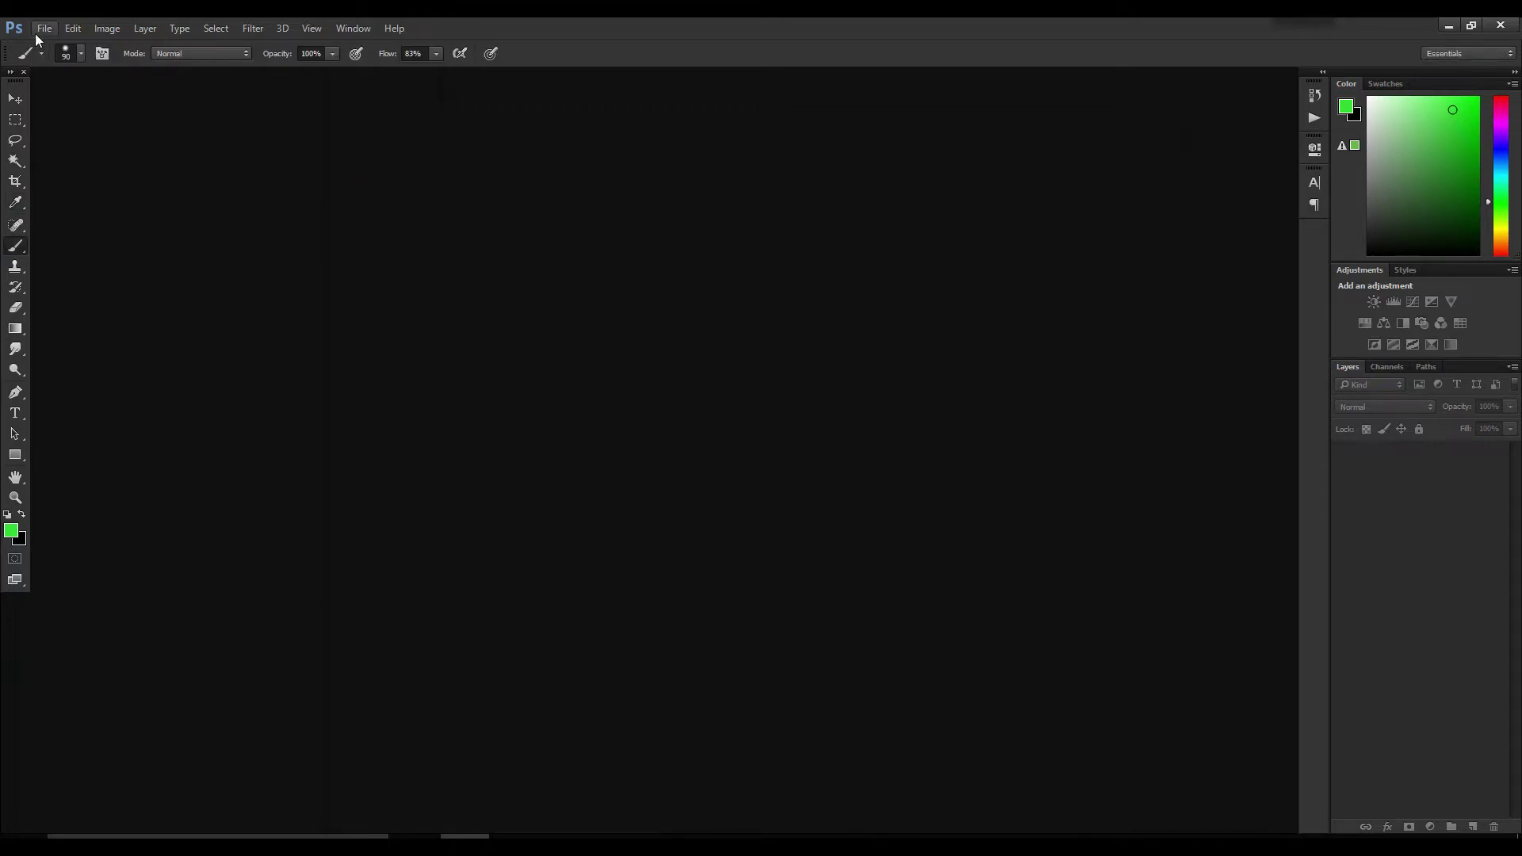
Review the list of recently opened files down to its last entry, and close it.
{"action": "left_click", "coordinate": [36, 34]}
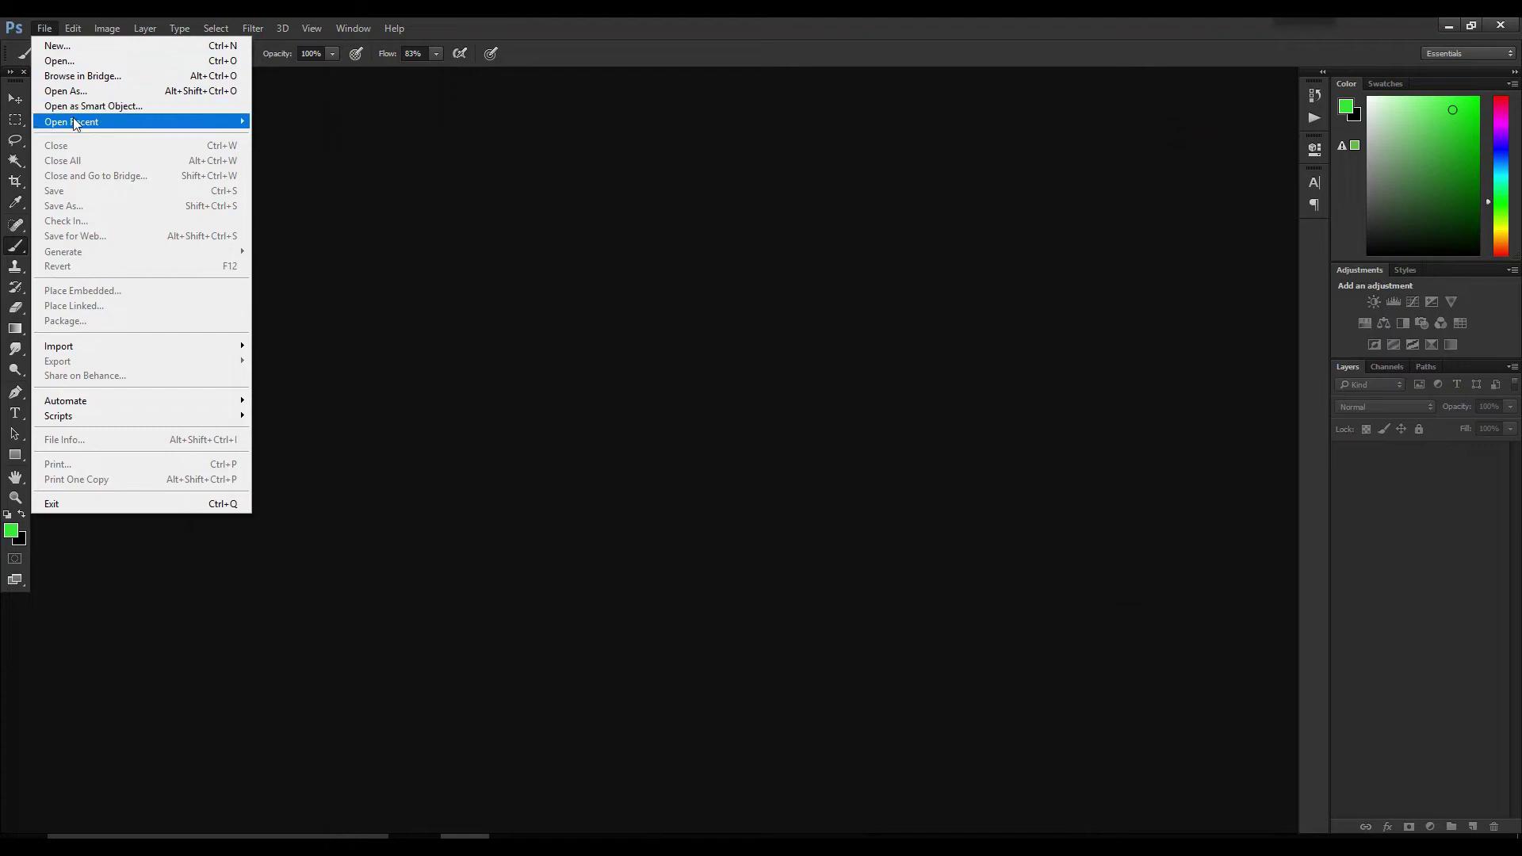
{"action": "mouse_move", "coordinate": [74, 124]}
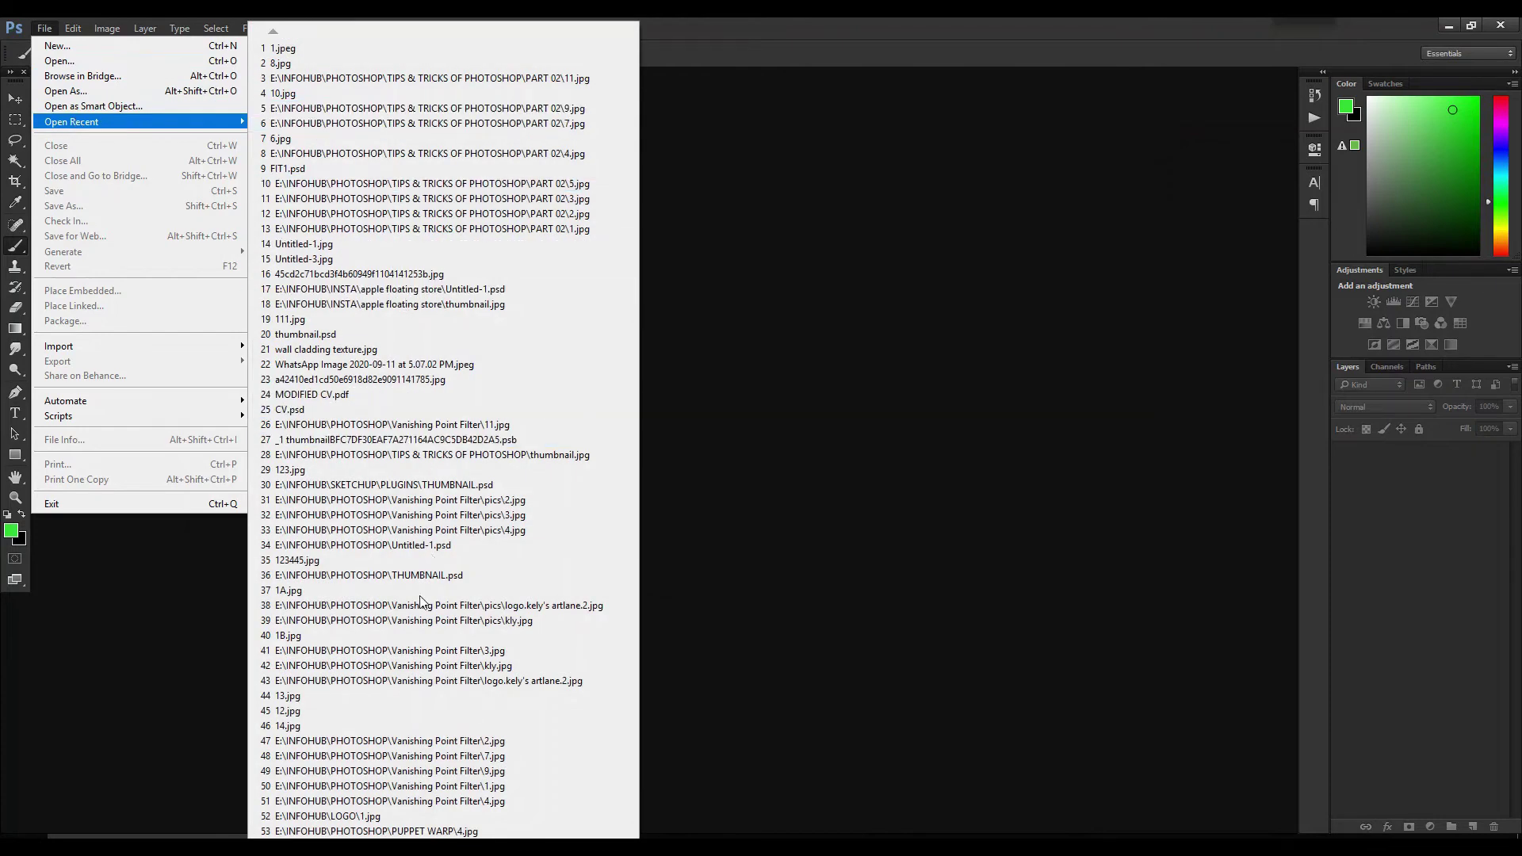
{"action": "scroll", "coordinate": [309, 777], "scroll_direction": "down", "scroll_amount": 1}
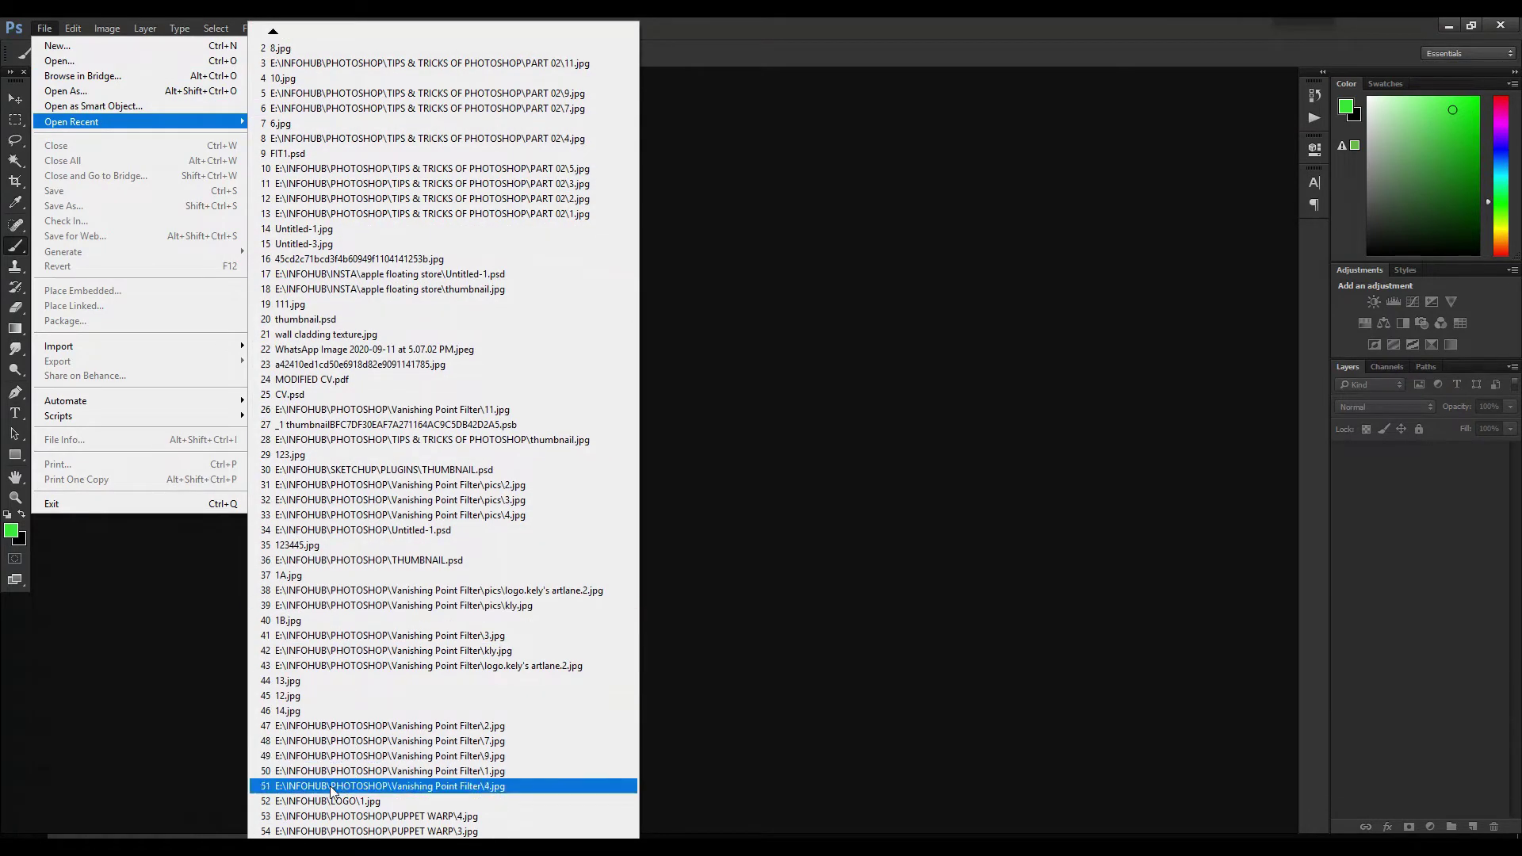
{"action": "mouse_move", "coordinate": [335, 843]}
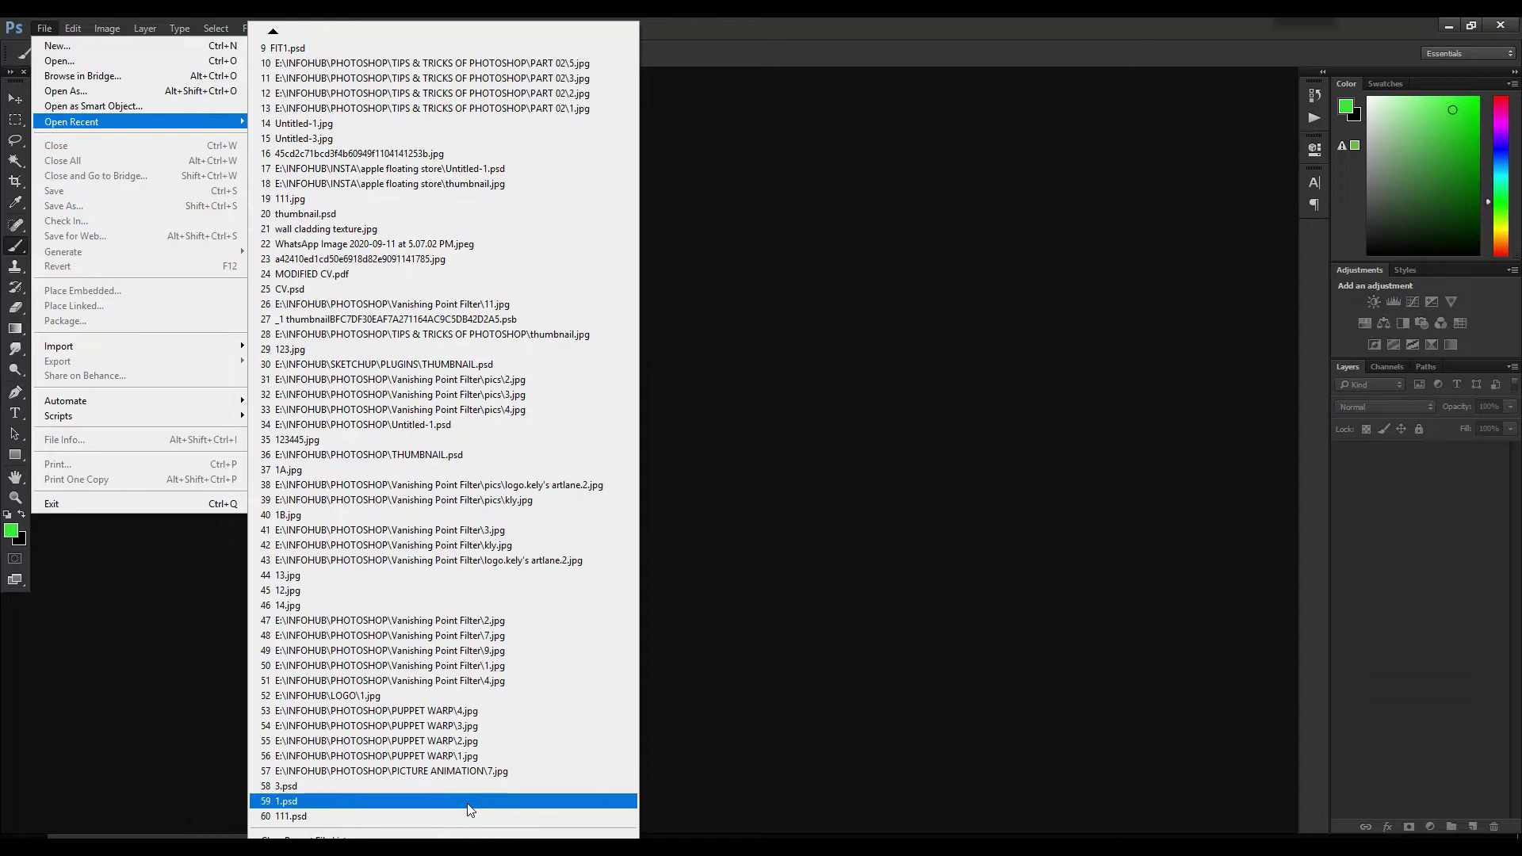
{"action": "left_click", "coordinate": [817, 422]}
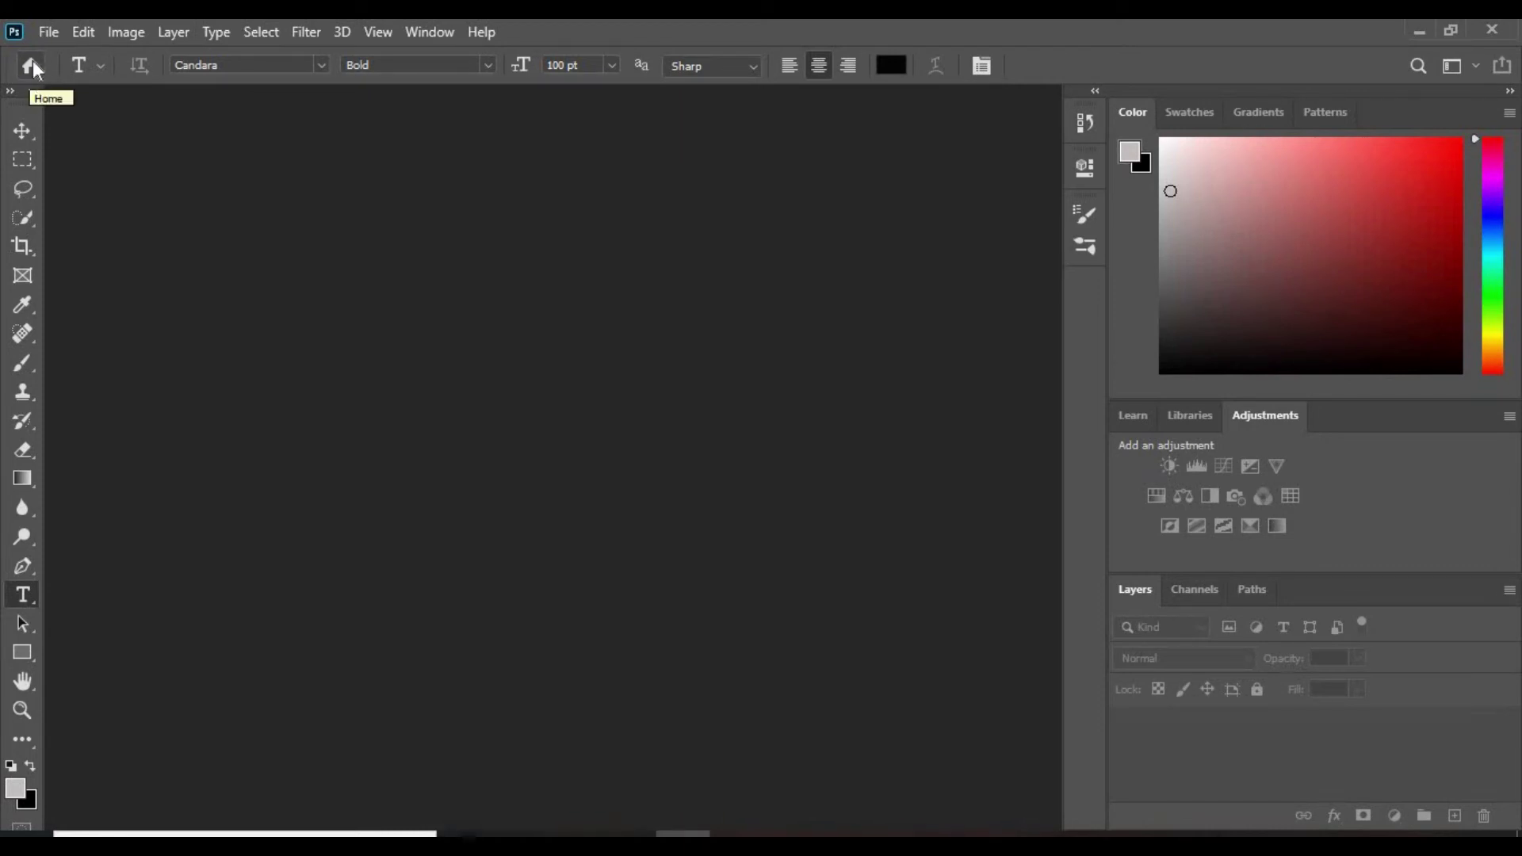
Bring up the home screen and view the recent files as a list and as thumbnails.
{"action": "left_click", "coordinate": [30, 67]}
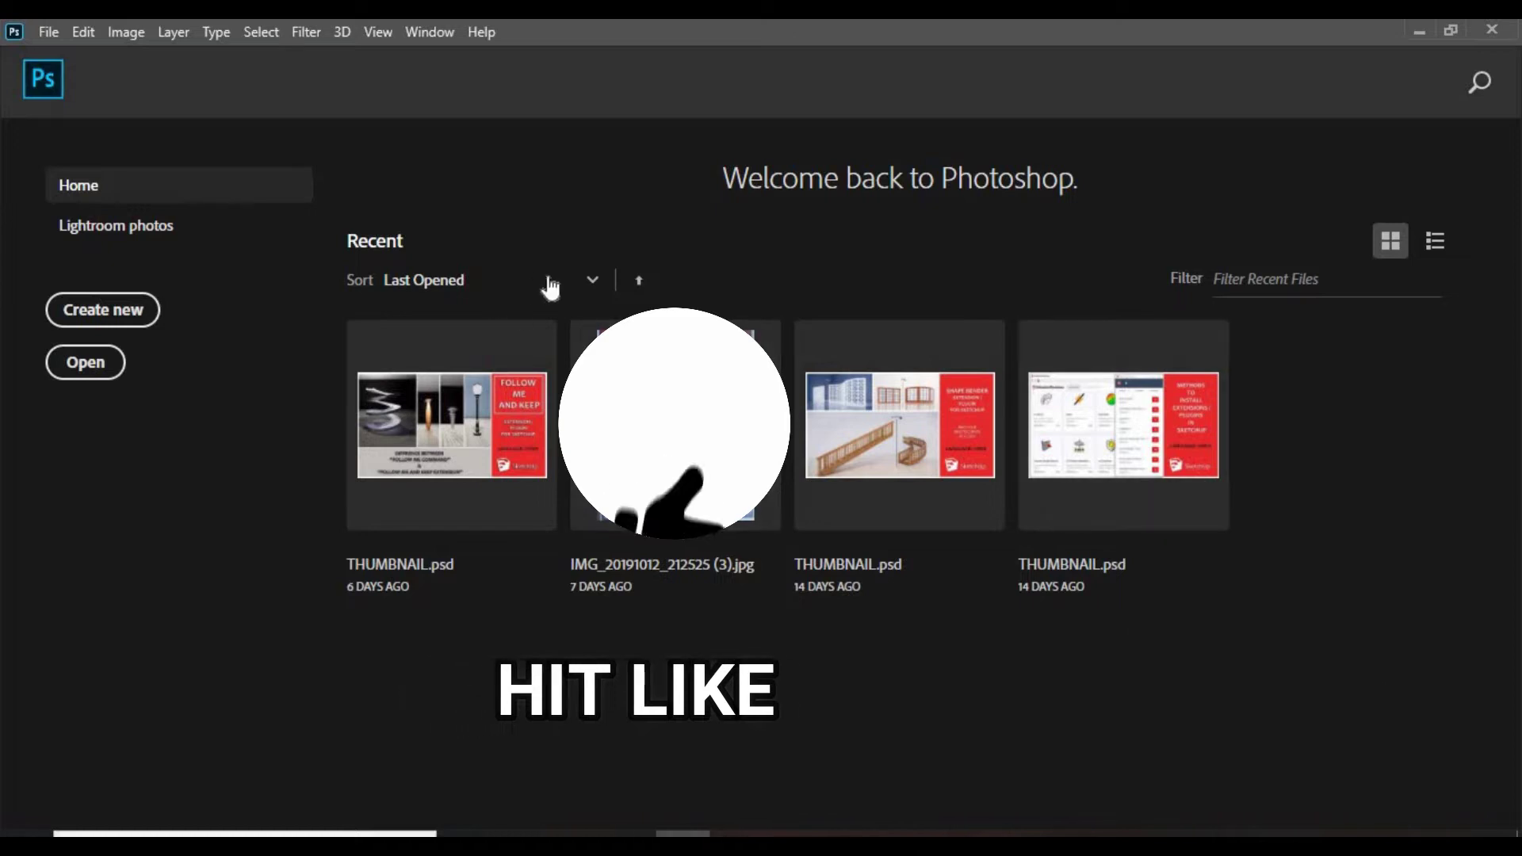
{"action": "left_click", "coordinate": [1436, 241]}
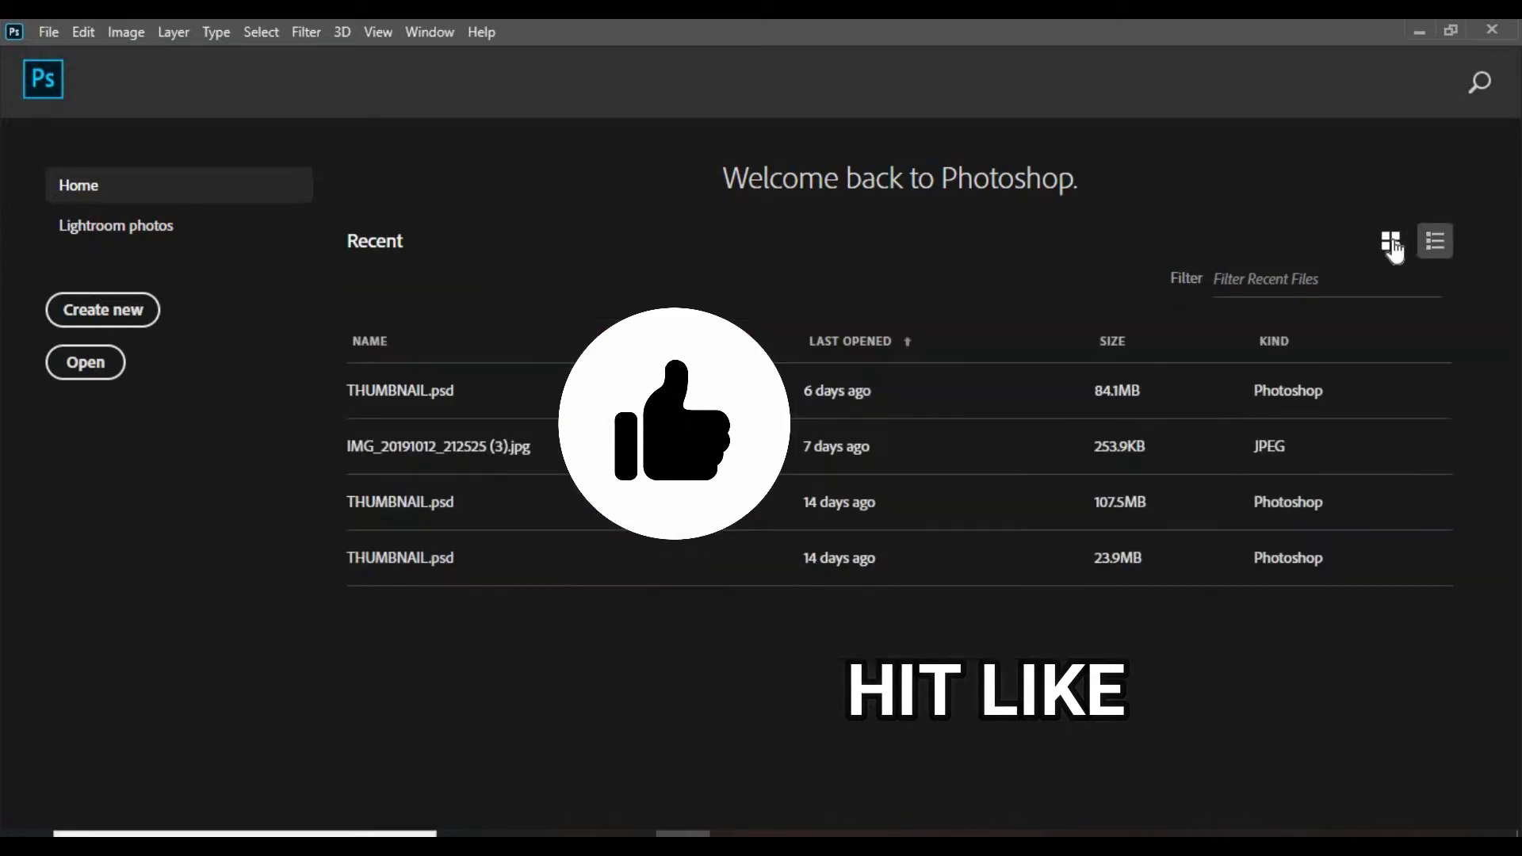
{"action": "left_click", "coordinate": [1391, 239]}
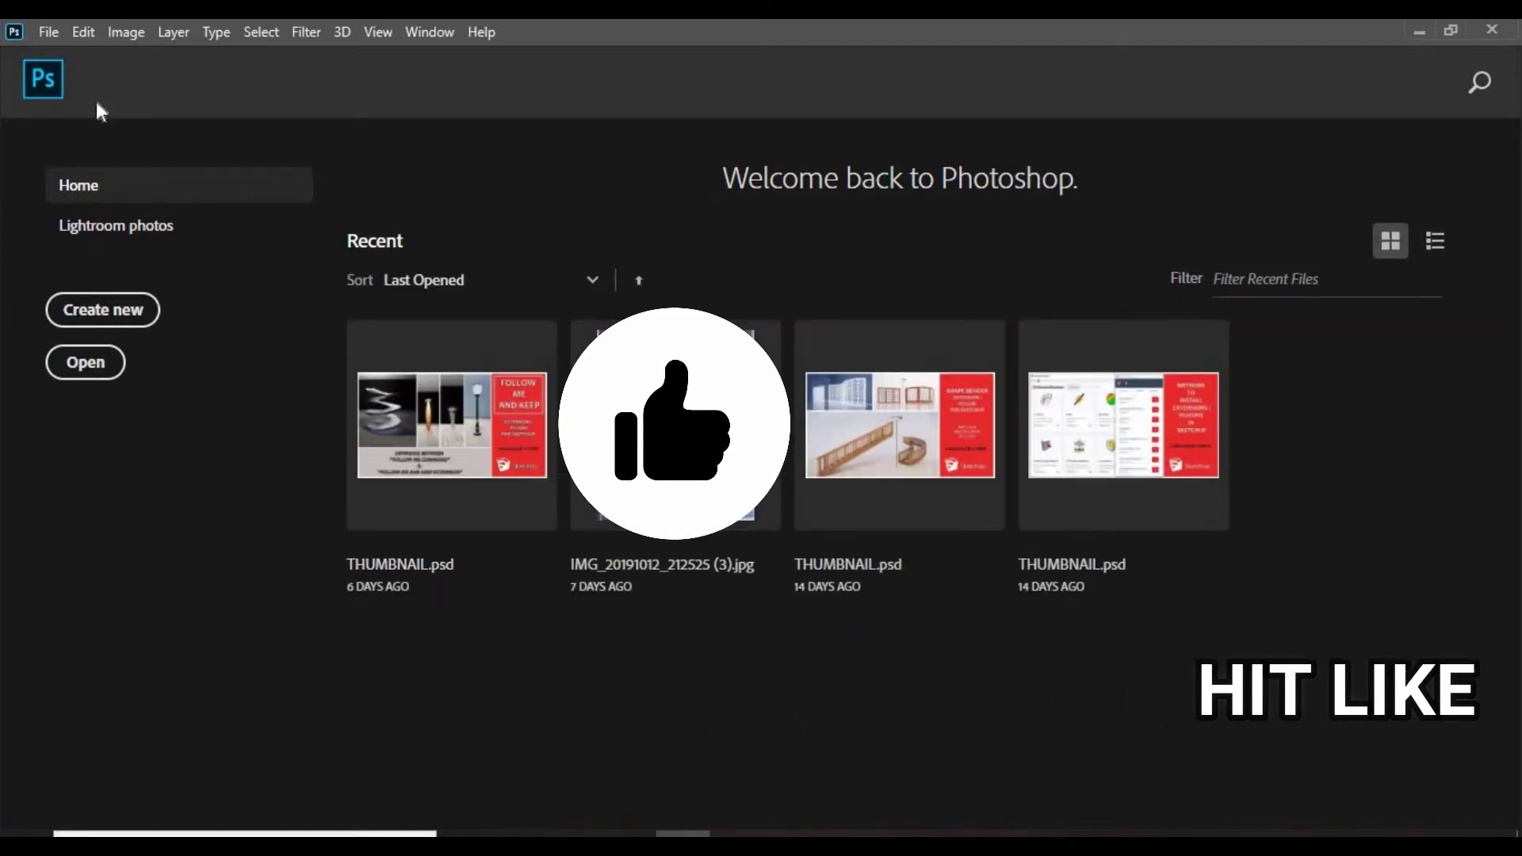
{"action": "left_click", "coordinate": [18, 93]}
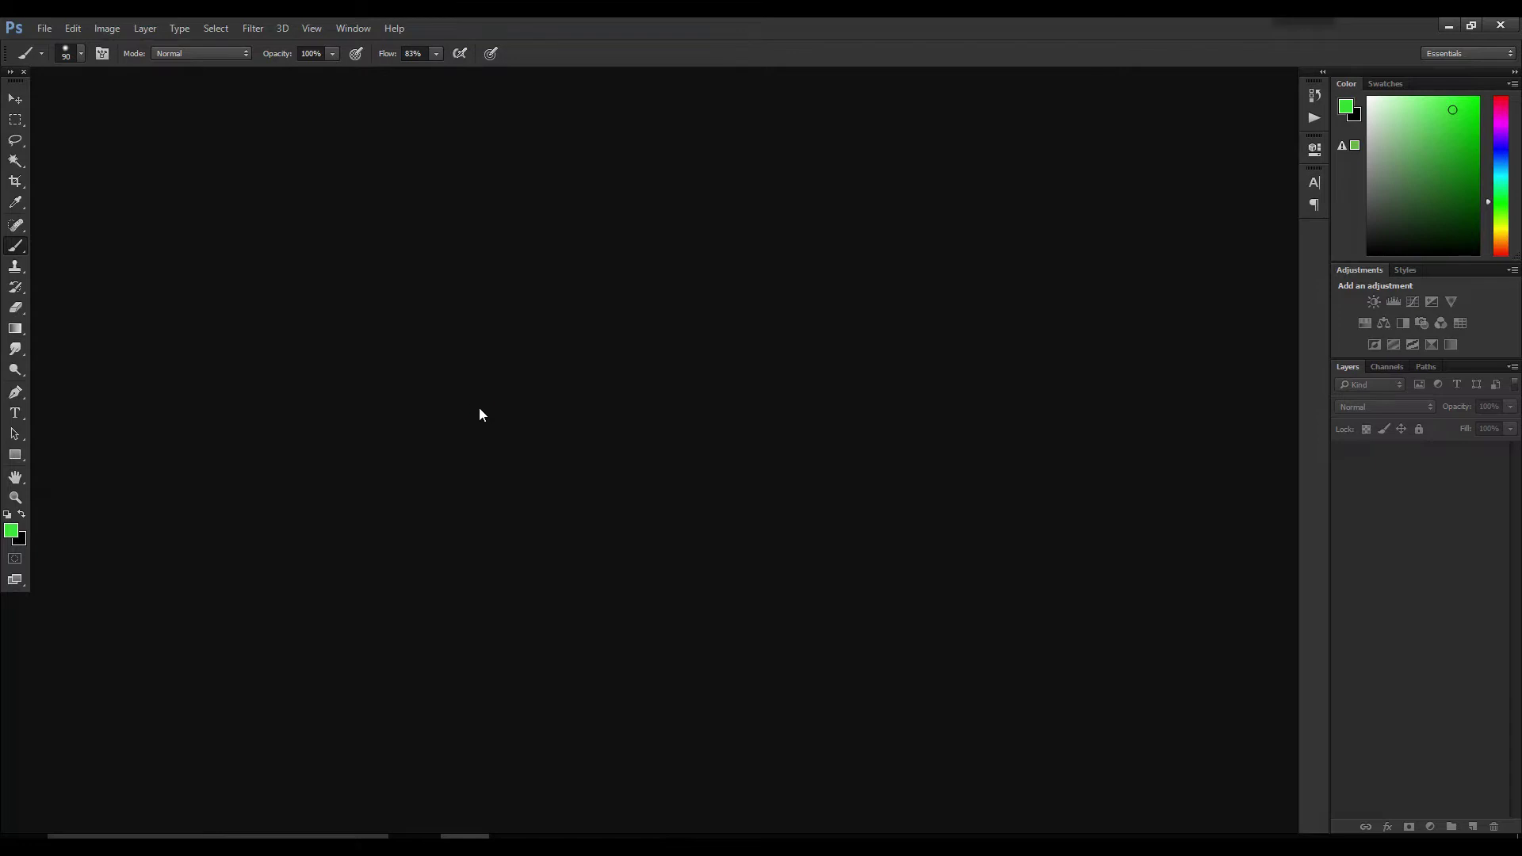
Open 1.jpg from the PART 02 folder, accepting the default Camera Raw settings.
{"action": "key", "text": "ctrl+o"}
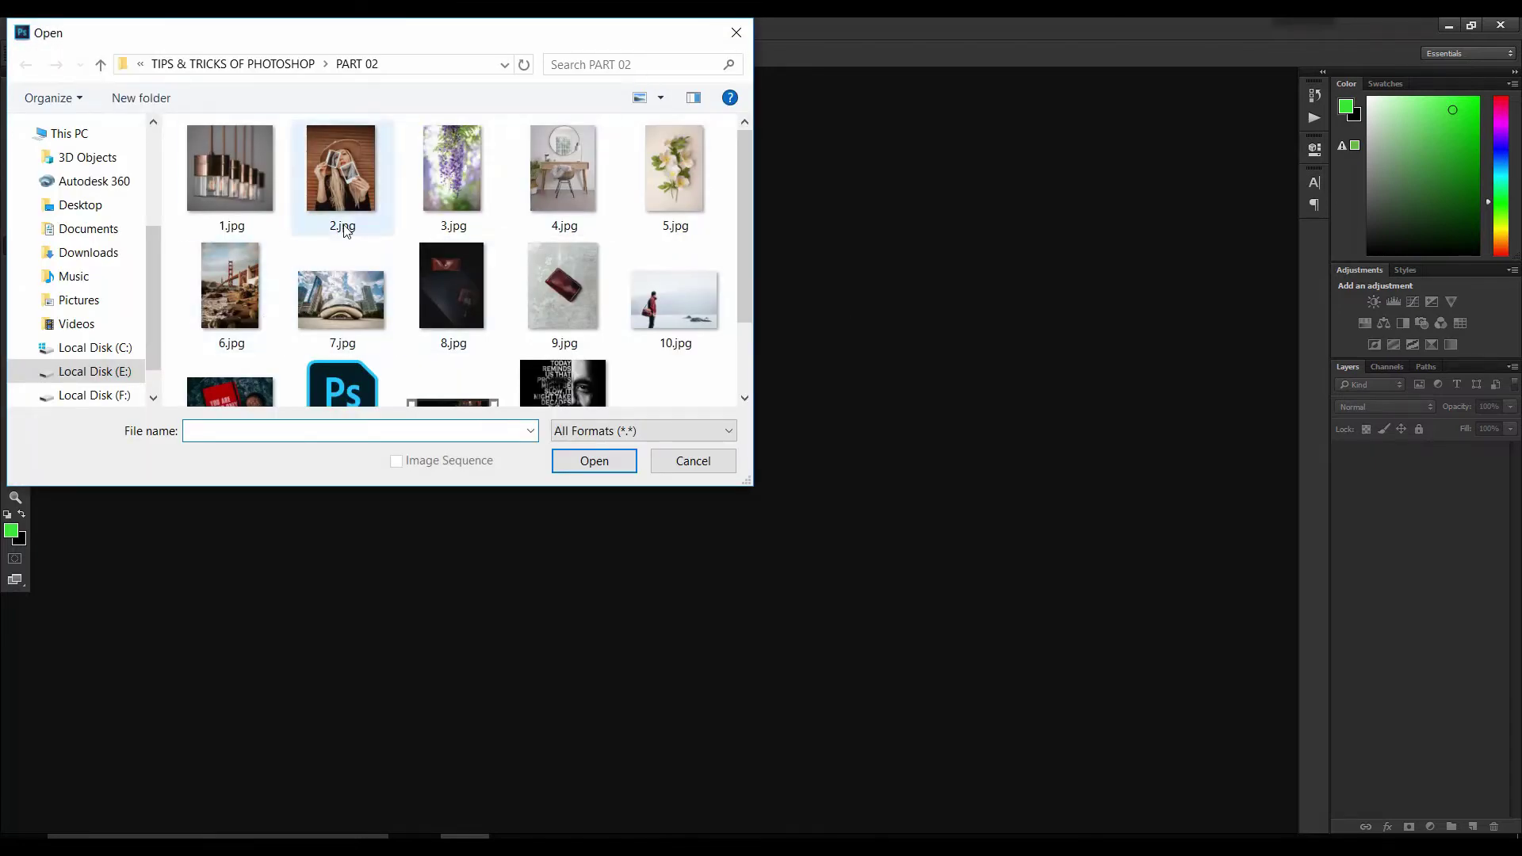
{"action": "left_click", "coordinate": [230, 168]}
{"action": "left_click", "coordinate": [588, 457]}
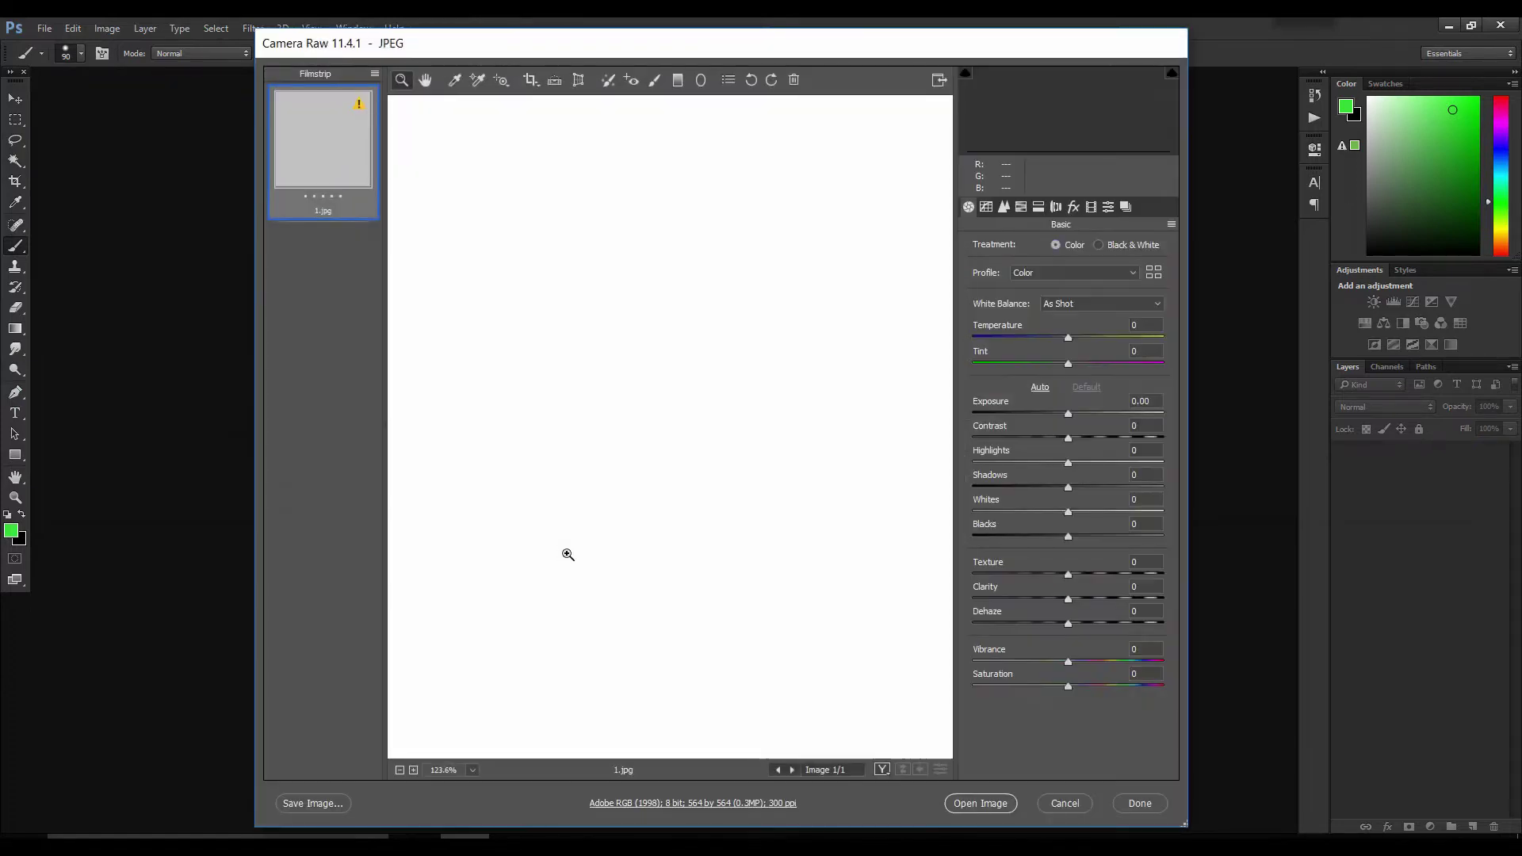
{"action": "left_click", "coordinate": [981, 803]}
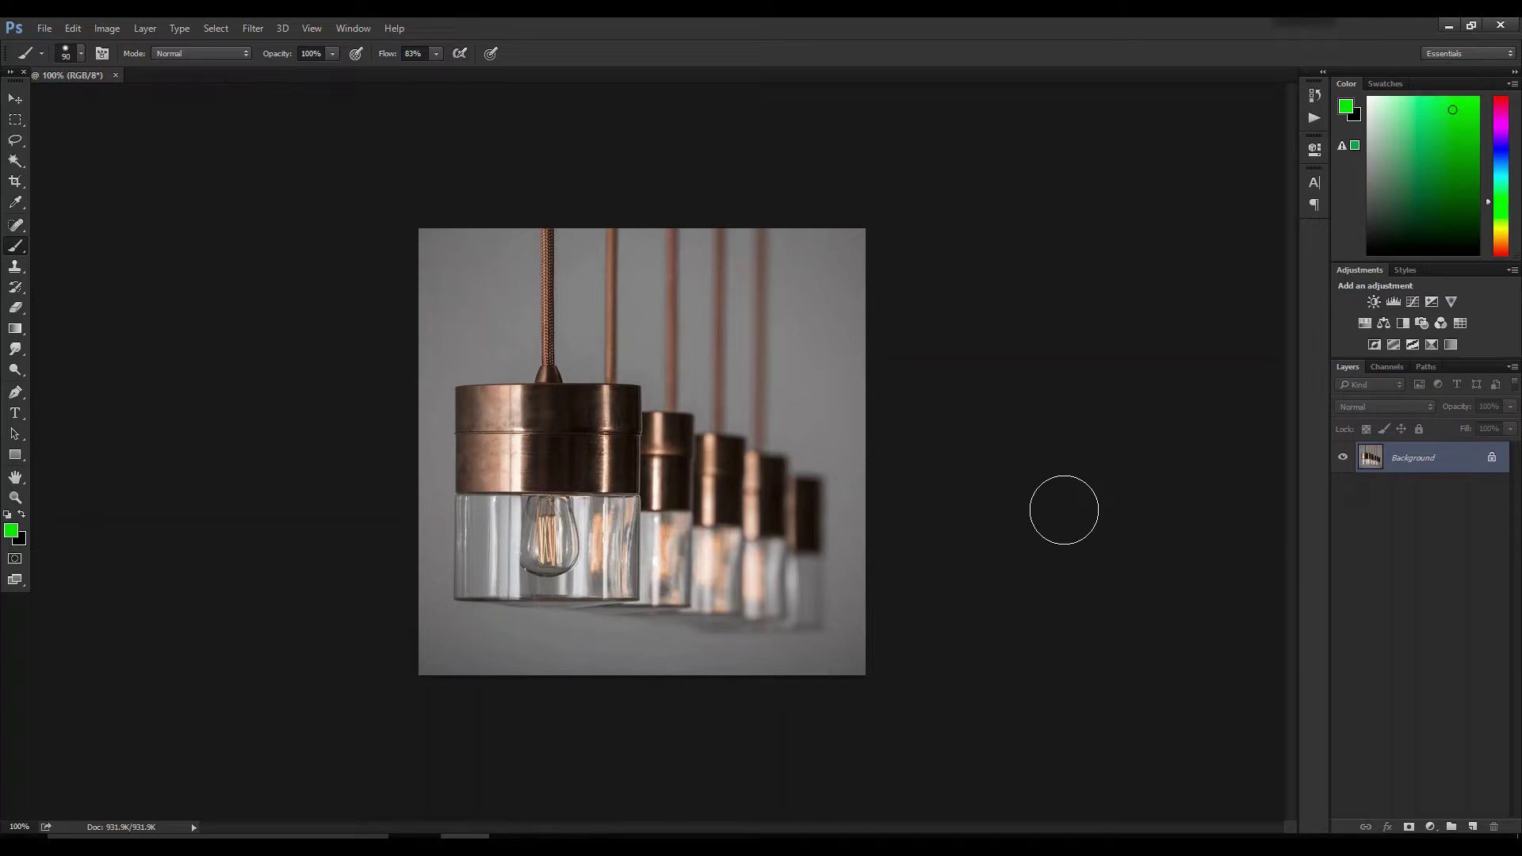
Create a new layer in Color Dodge mode filled with the Color-Dodge-neutral color (black).
{"action": "key", "text": "v"}
{"action": "key", "text": "ctrl+shift+n"}
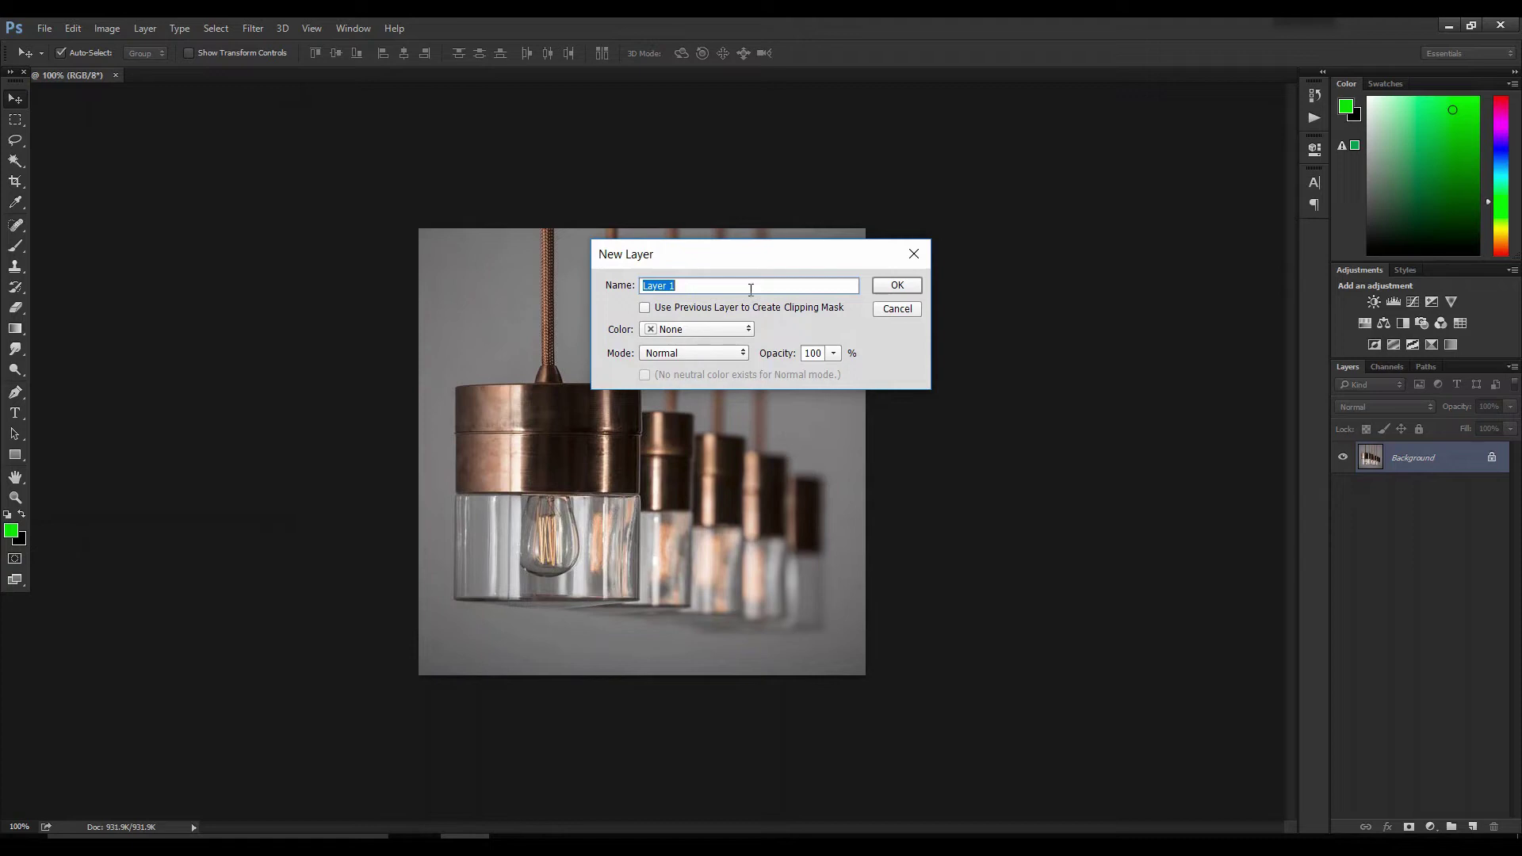
{"action": "left_click", "coordinate": [699, 353]}
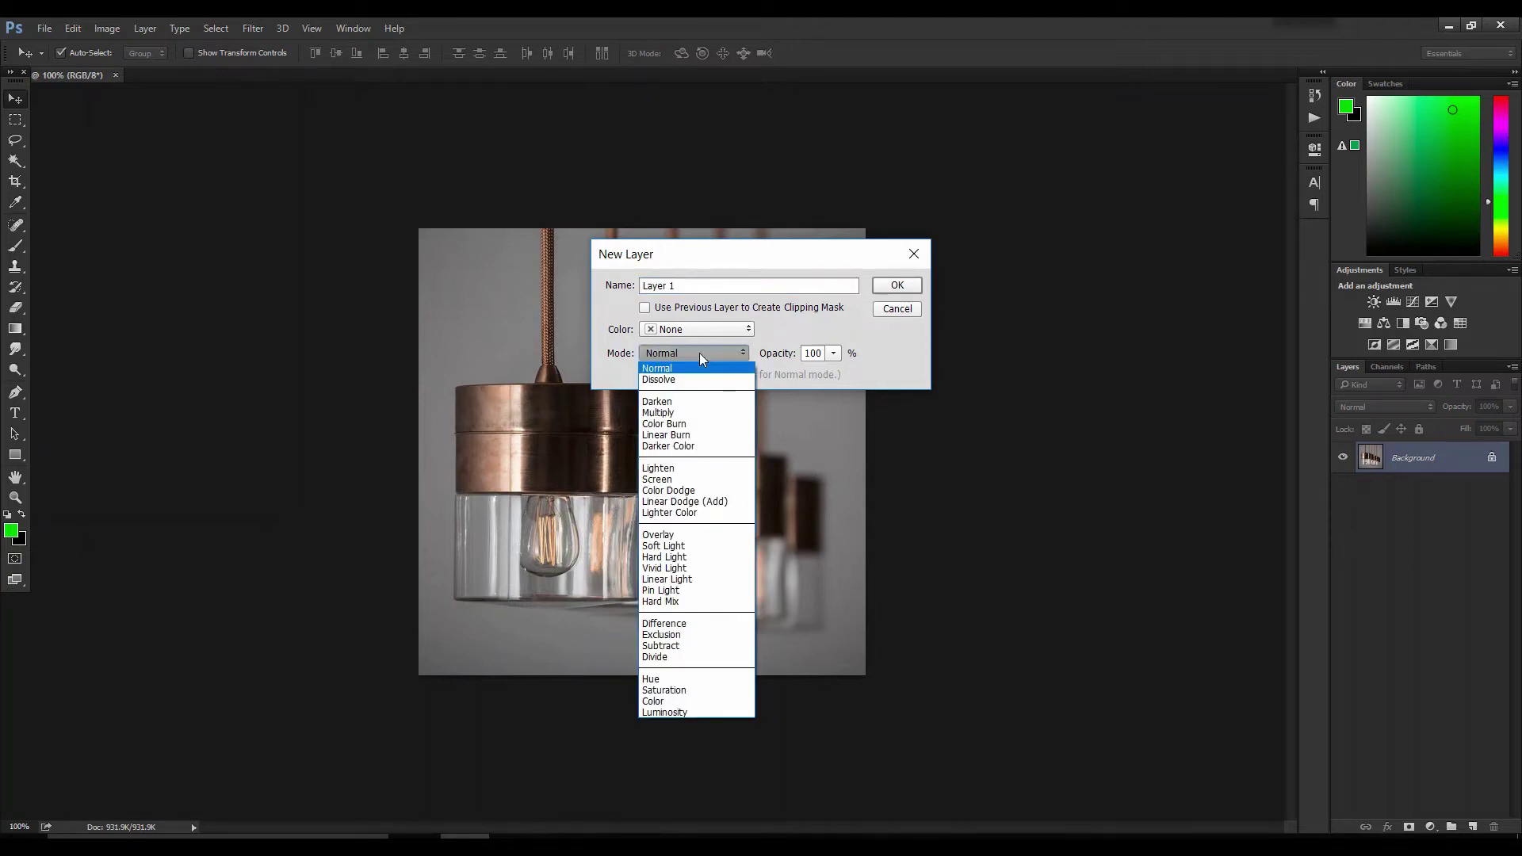
{"action": "left_click", "coordinate": [706, 491]}
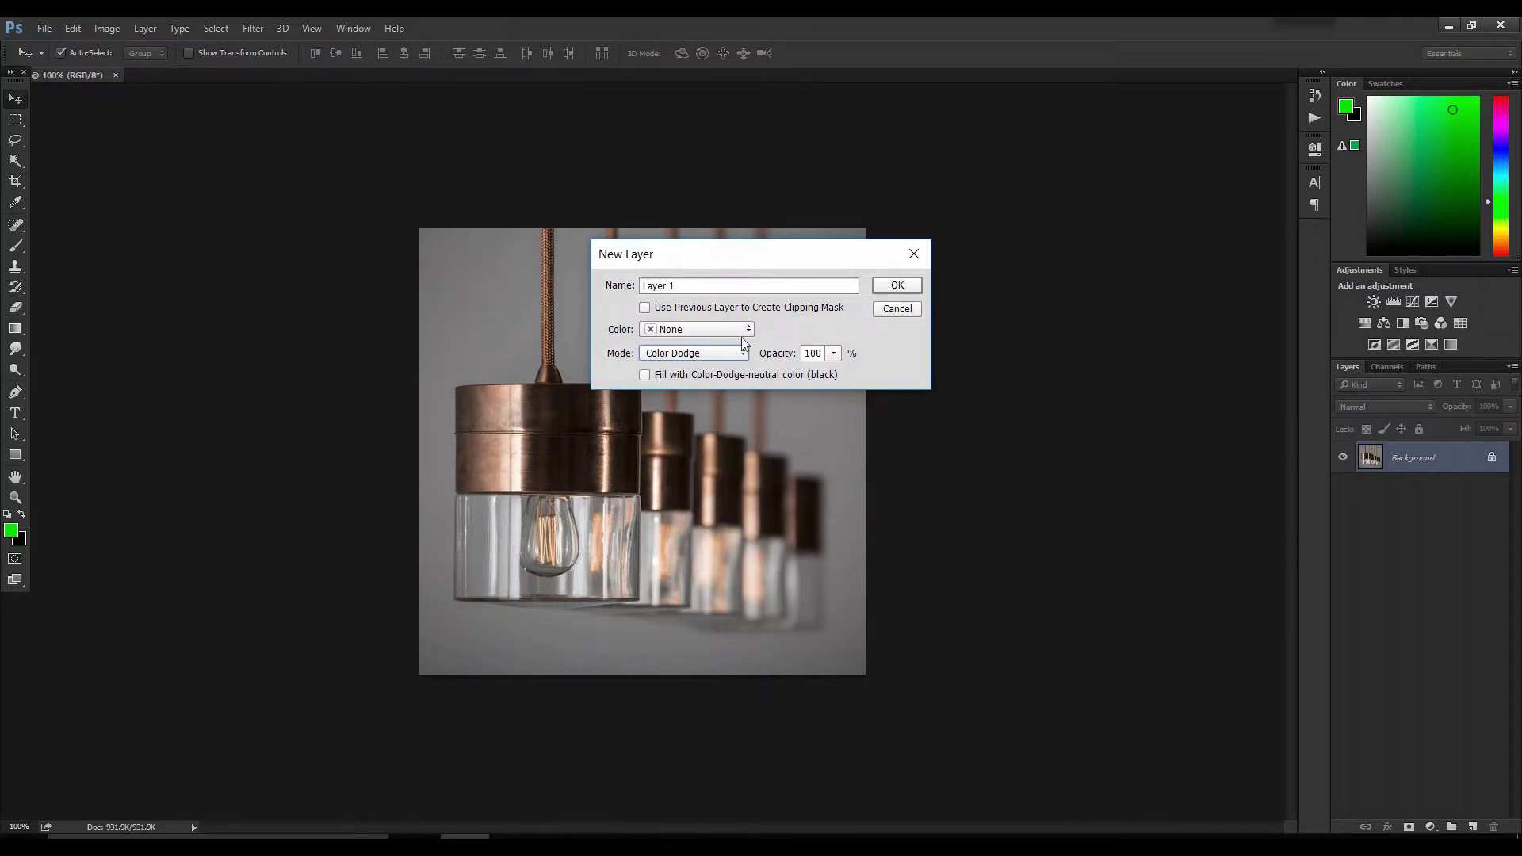
{"action": "left_click", "coordinate": [644, 375]}
{"action": "left_click", "coordinate": [899, 286]}
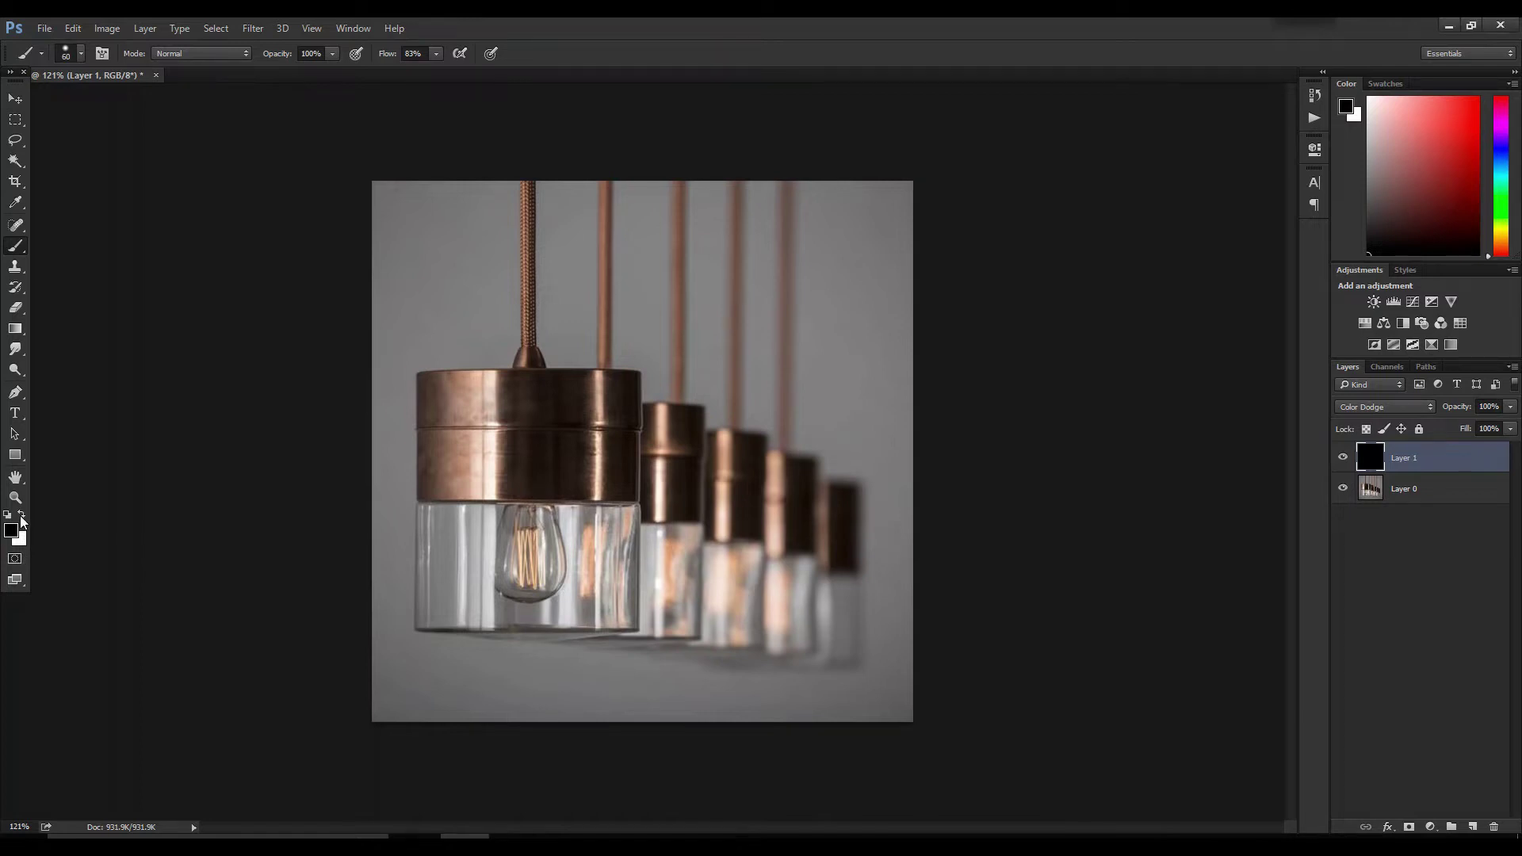
Make white the foreground color and set the brush flow to 5%.
{"action": "left_click", "coordinate": [23, 515]}
{"action": "left_click", "coordinate": [21, 514]}
{"action": "left_click", "coordinate": [22, 516]}
{"action": "left_click", "coordinate": [437, 54]}
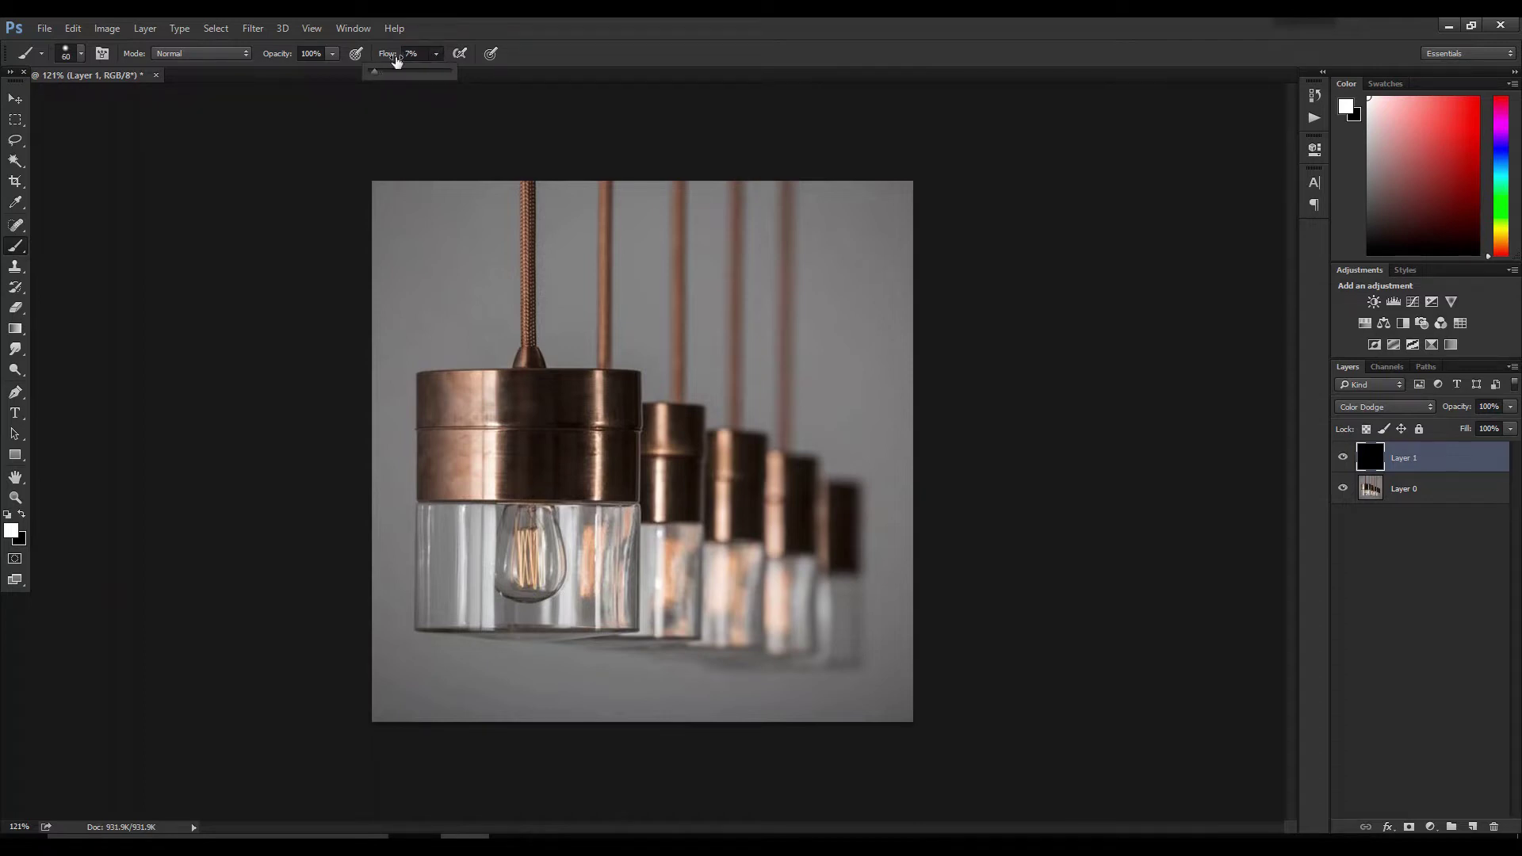
{"action": "left_click", "coordinate": [413, 53]}
{"action": "type", "text": "5"}
{"action": "key", "text": "Return"}
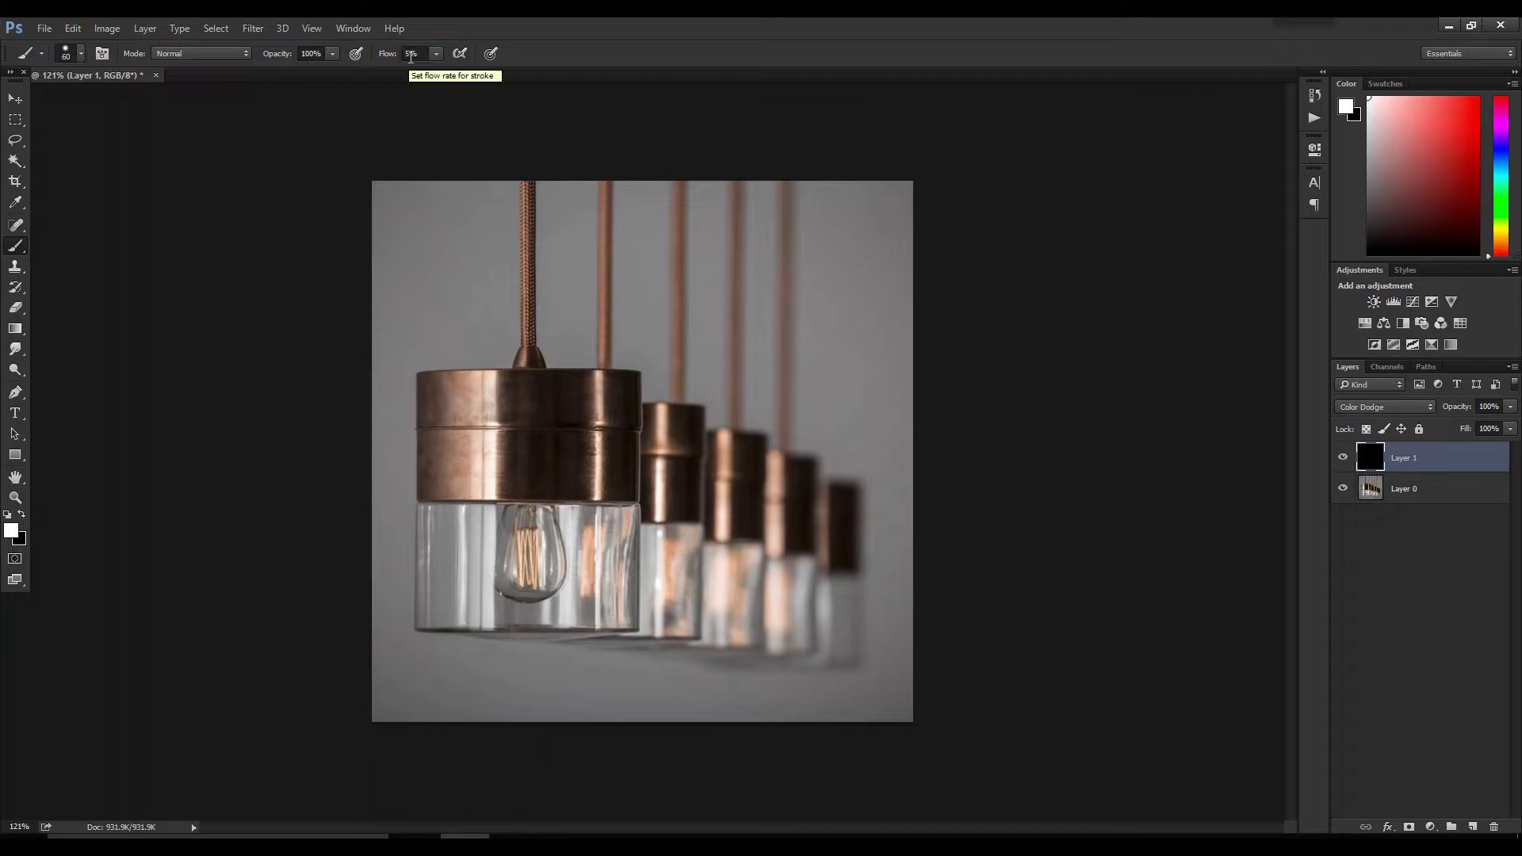
Brush white over the front bulb's filament on the black-filled Color Dodge layer, and delete that layer.
{"action": "mouse_move", "coordinate": [524, 560]}
{"action": "left_mouse_down"}
{"action": "mouse_move", "coordinate": [546, 565]}
{"action": "mouse_move", "coordinate": [519, 582]}
{"action": "left_mouse_up"}
{"action": "scroll", "coordinate": [519, 581], "scroll_direction": "up", "scroll_amount": 5}
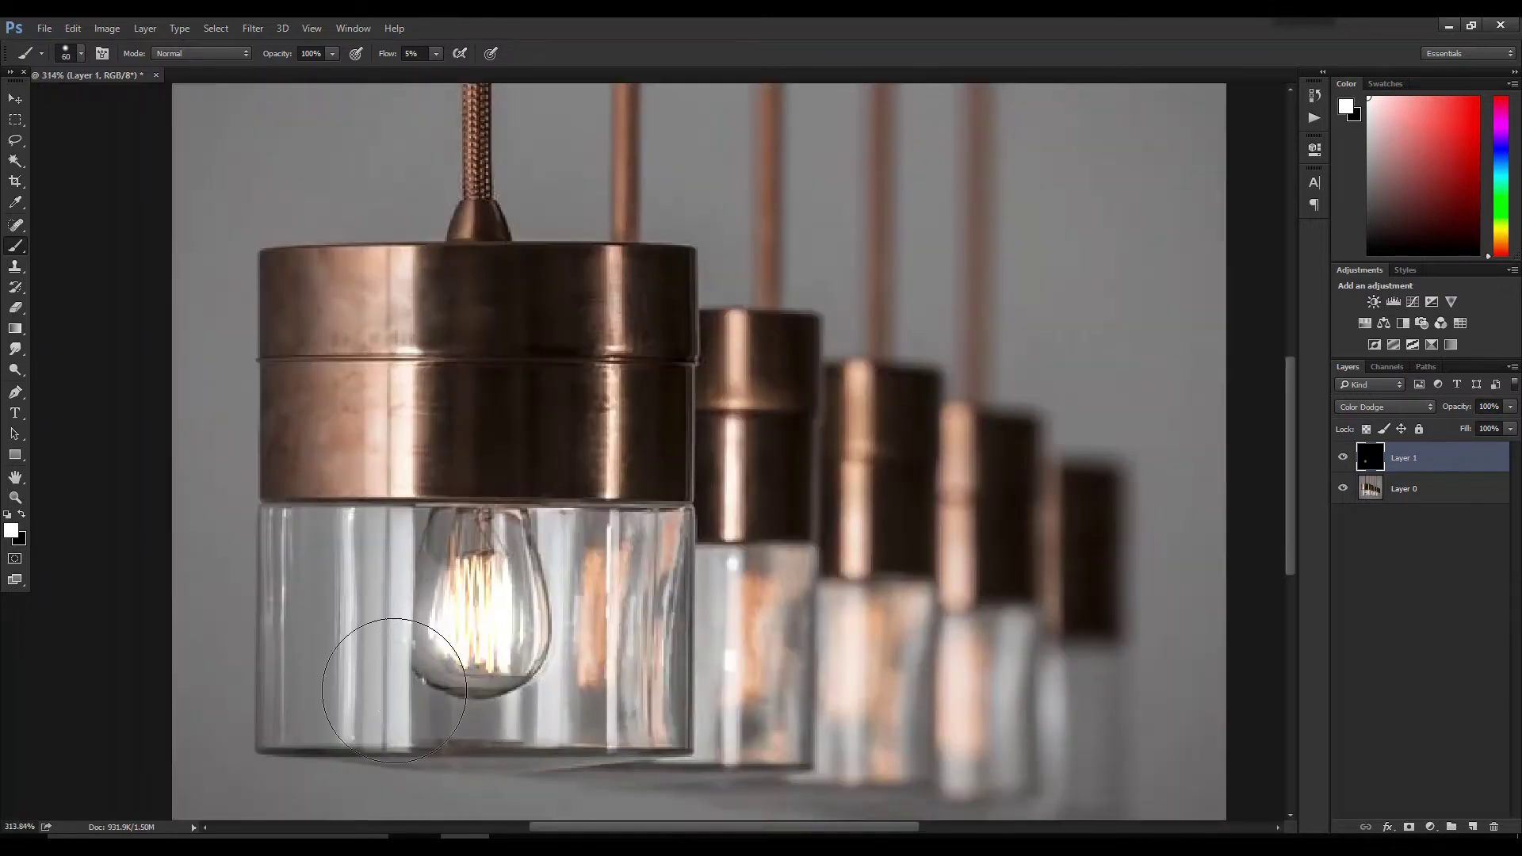
{"action": "key", "text": "v"}
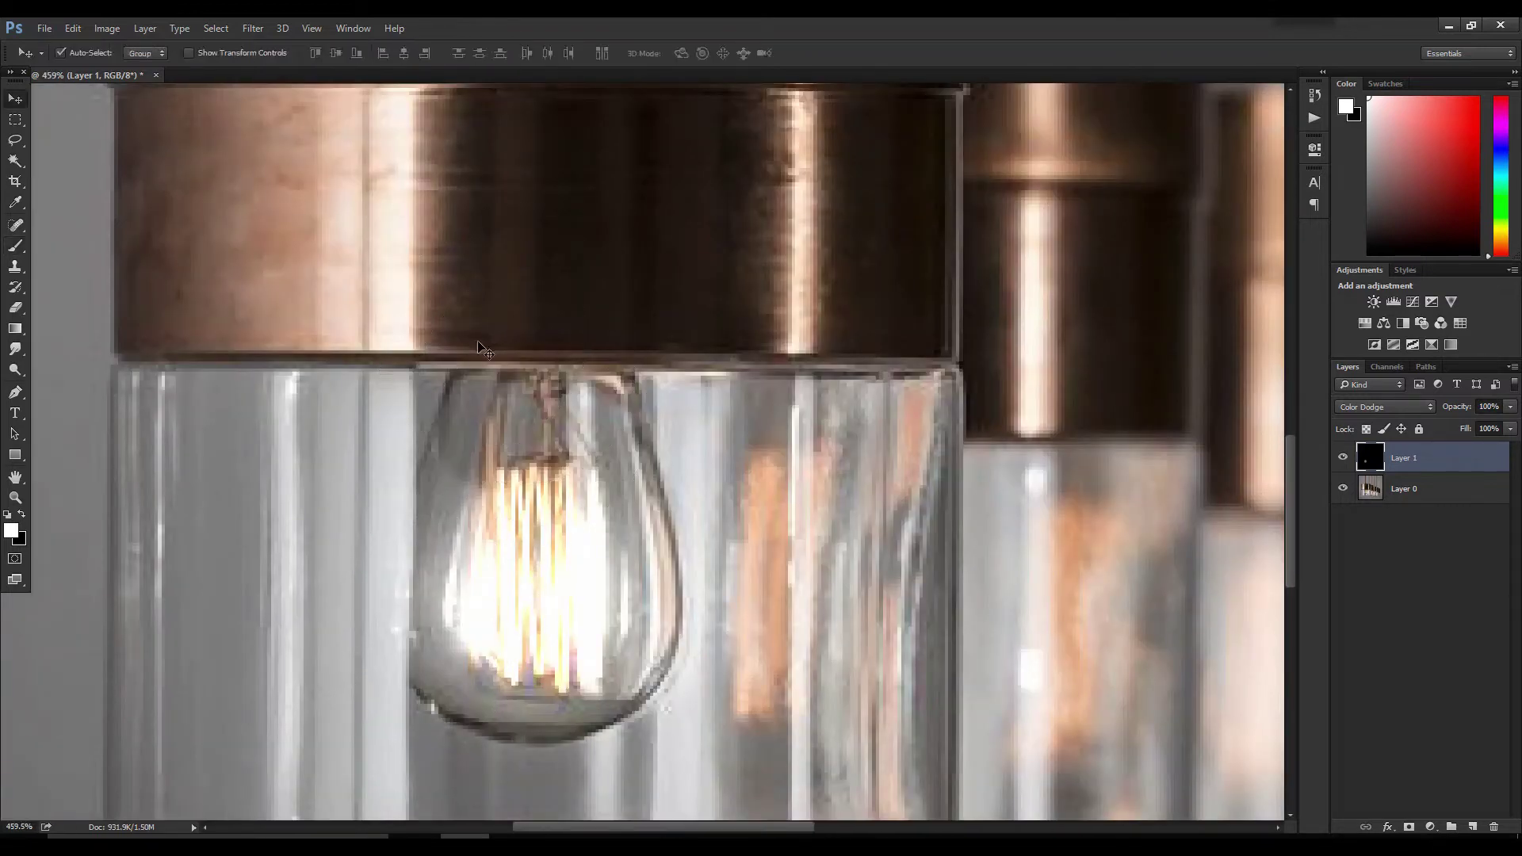
{"action": "mouse_move", "coordinate": [517, 544]}
{"action": "left_mouse_down"}
{"action": "mouse_move", "coordinate": [571, 591]}
{"action": "mouse_move", "coordinate": [465, 530]}
{"action": "mouse_move", "coordinate": [547, 530]}
{"action": "mouse_move", "coordinate": [540, 475]}
{"action": "mouse_move", "coordinate": [992, 537]}
{"action": "mouse_move", "coordinate": [648, 510]}
{"action": "mouse_move", "coordinate": [501, 525]}
{"action": "mouse_move", "coordinate": [493, 487]}
{"action": "mouse_move", "coordinate": [563, 525]}
{"action": "mouse_move", "coordinate": [539, 573]}
{"action": "mouse_move", "coordinate": [485, 497]}
{"action": "mouse_move", "coordinate": [513, 535]}
{"action": "left_mouse_up"}
{"action": "scroll", "coordinate": [525, 431], "scroll_direction": "down", "scroll_amount": 10}
{"action": "key", "text": "Delete"}
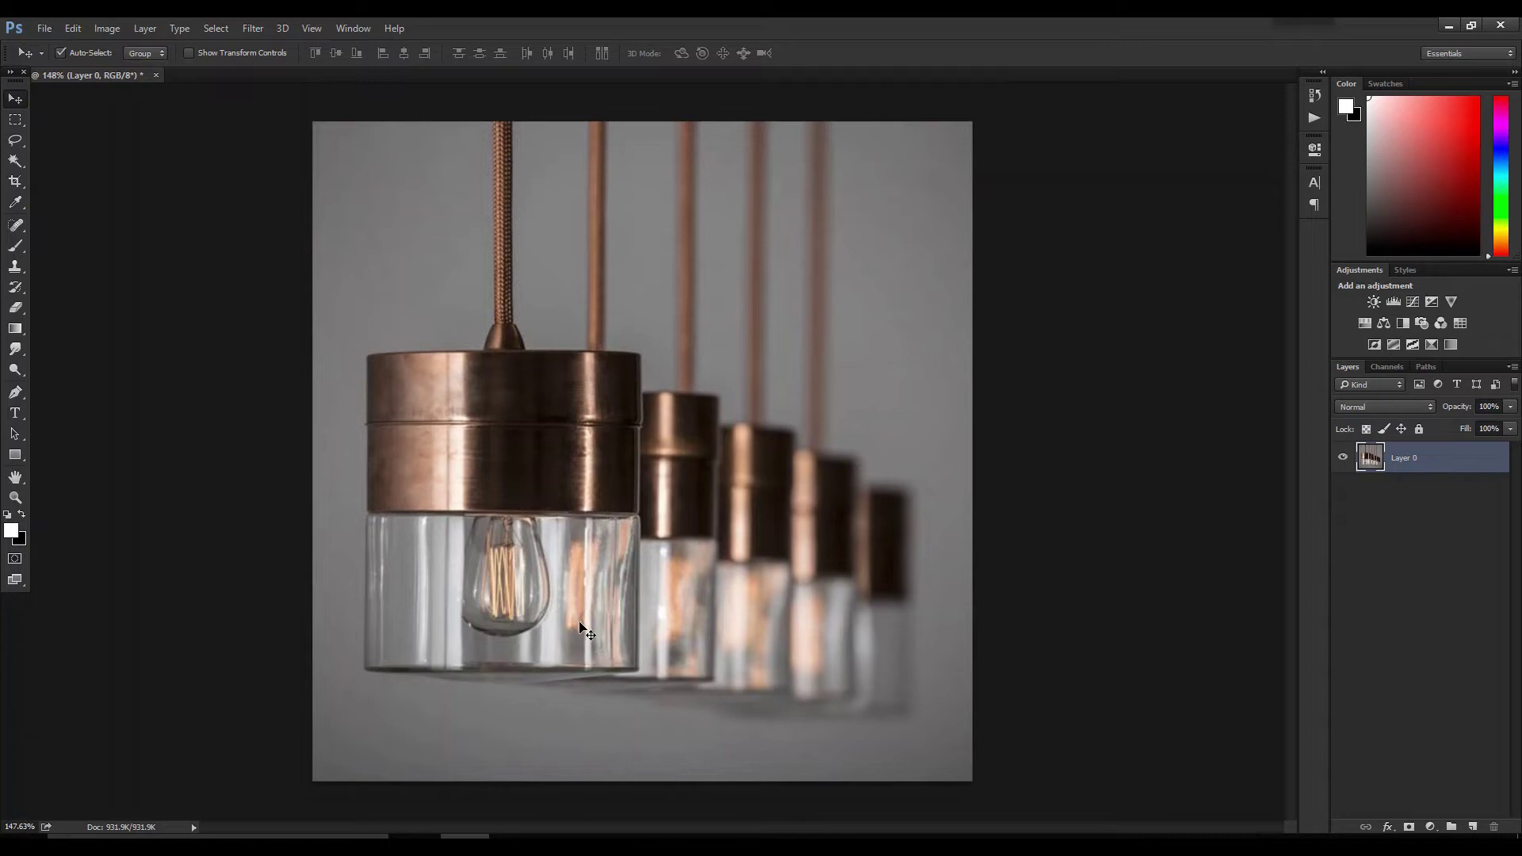
Add a new empty layer above the lamp photo and set its blend mode to Color Dodge.
{"action": "left_click", "coordinate": [1471, 827]}
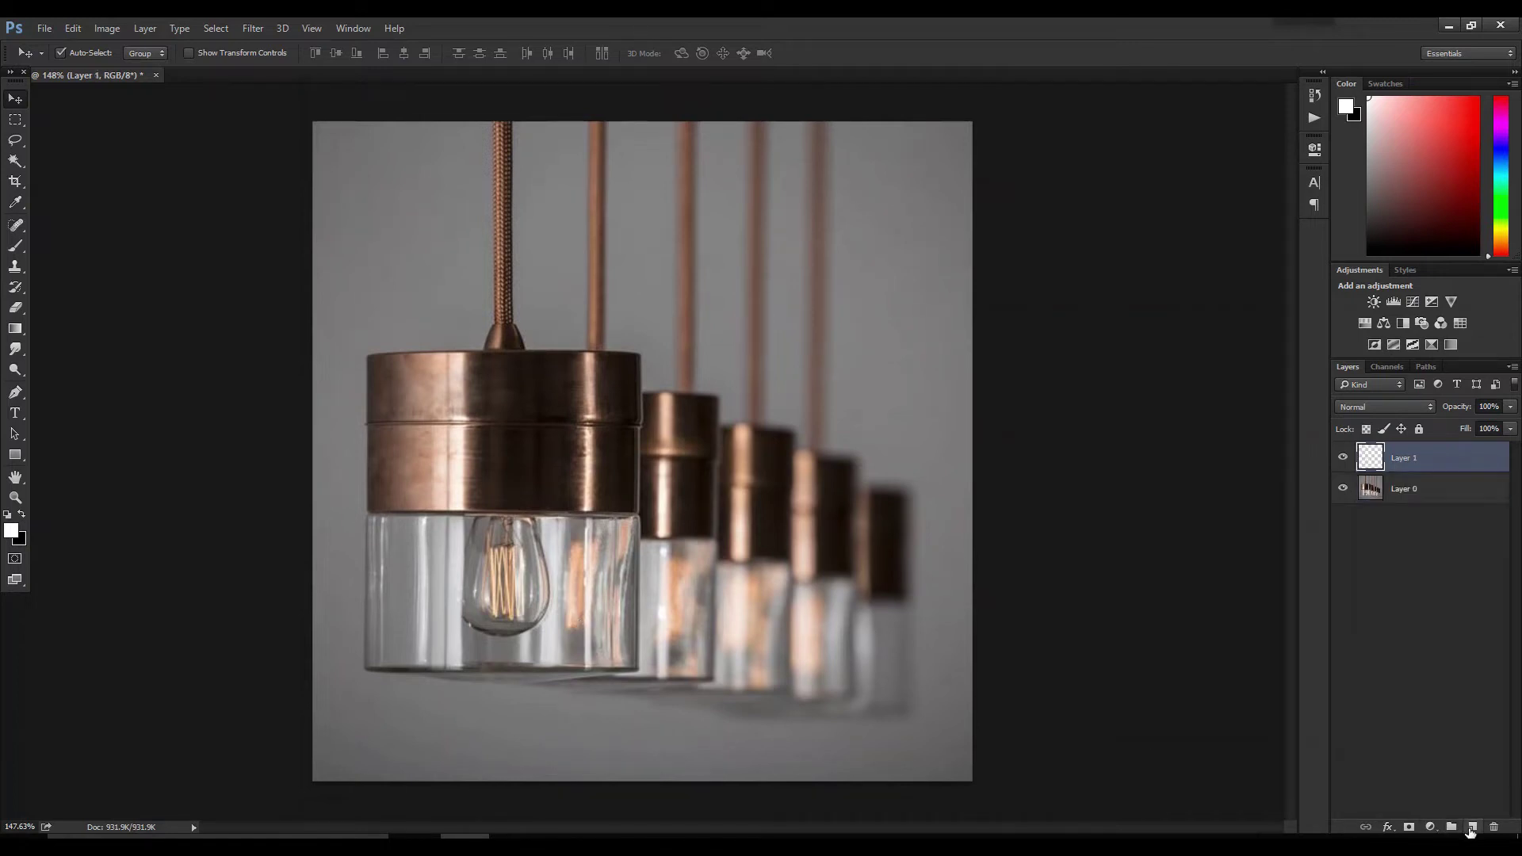
{"action": "left_click", "coordinate": [1375, 411]}
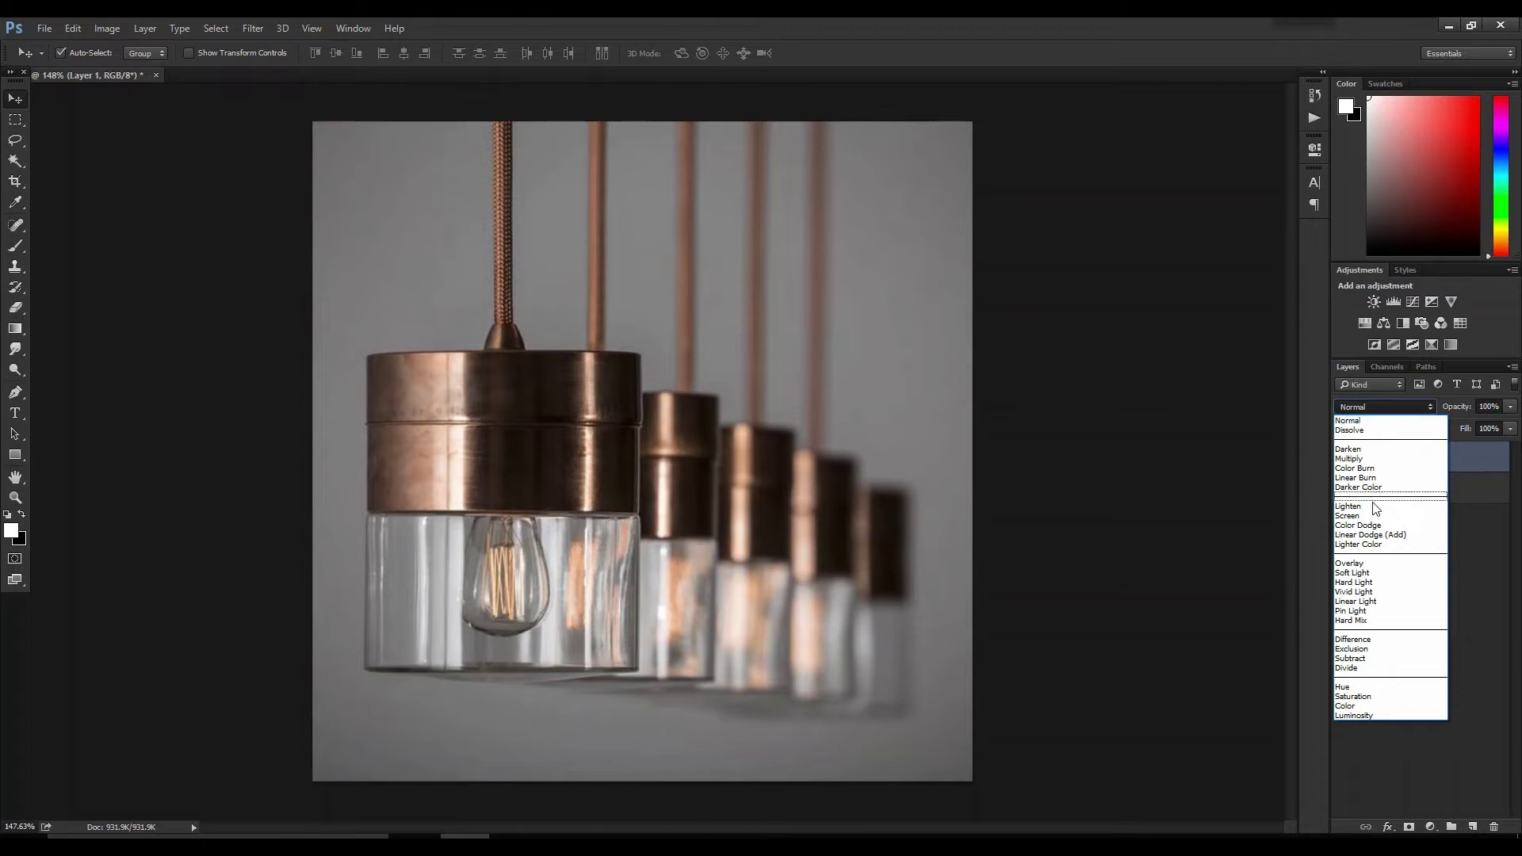
{"action": "left_click", "coordinate": [1373, 527]}
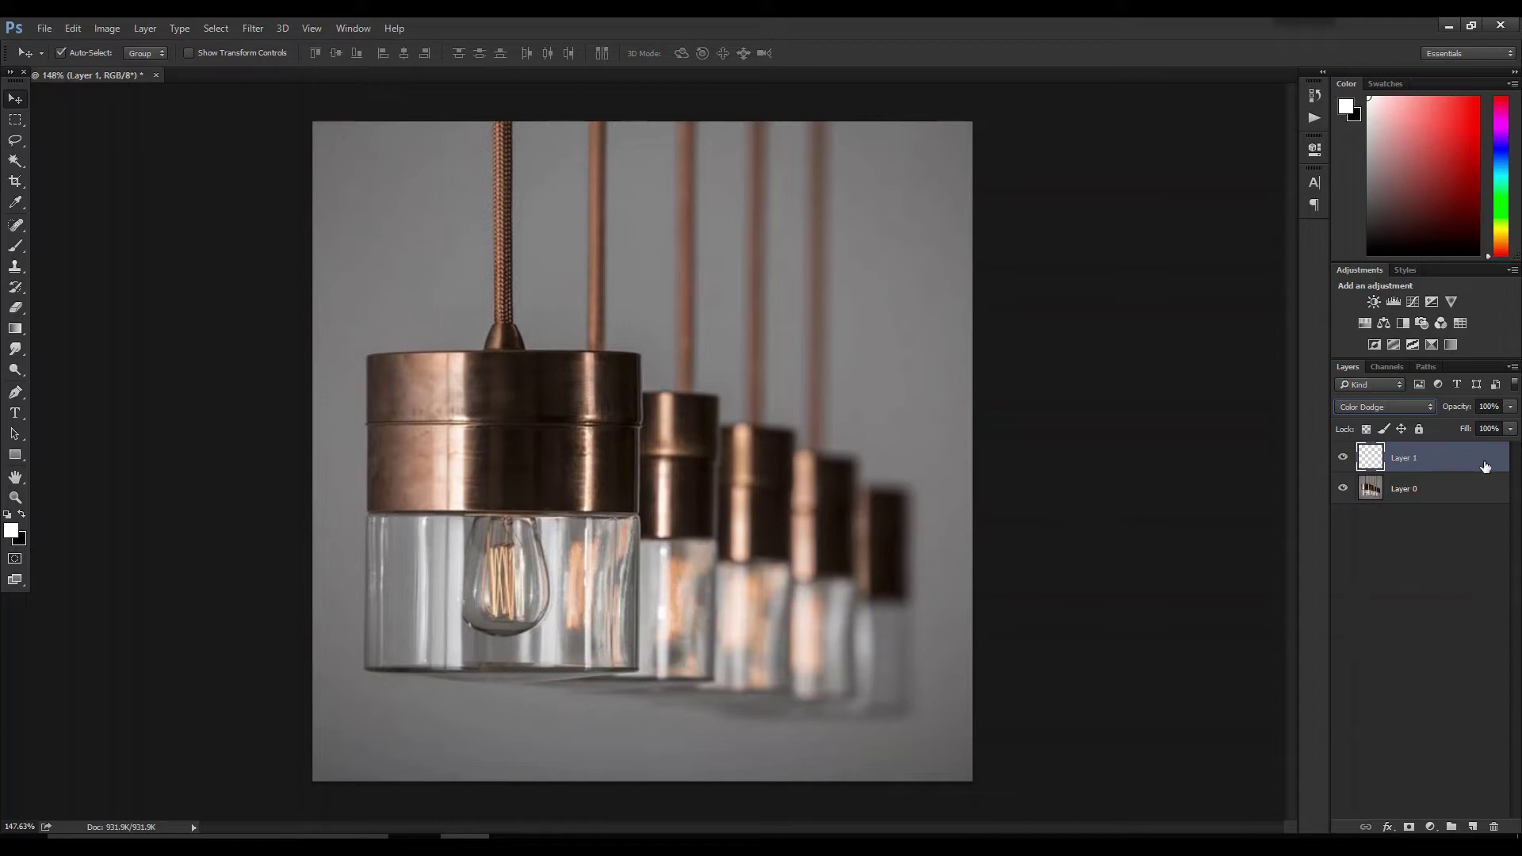
Turn off Transparency Shapes Layer in the blending options of Layer 1.
{"action": "key", "text": "h"}
{"action": "double_click", "coordinate": [1489, 459]}
{"action": "left_click_drag", "start_coordinate": [1248, 368], "coordinate": [1128, 311]}
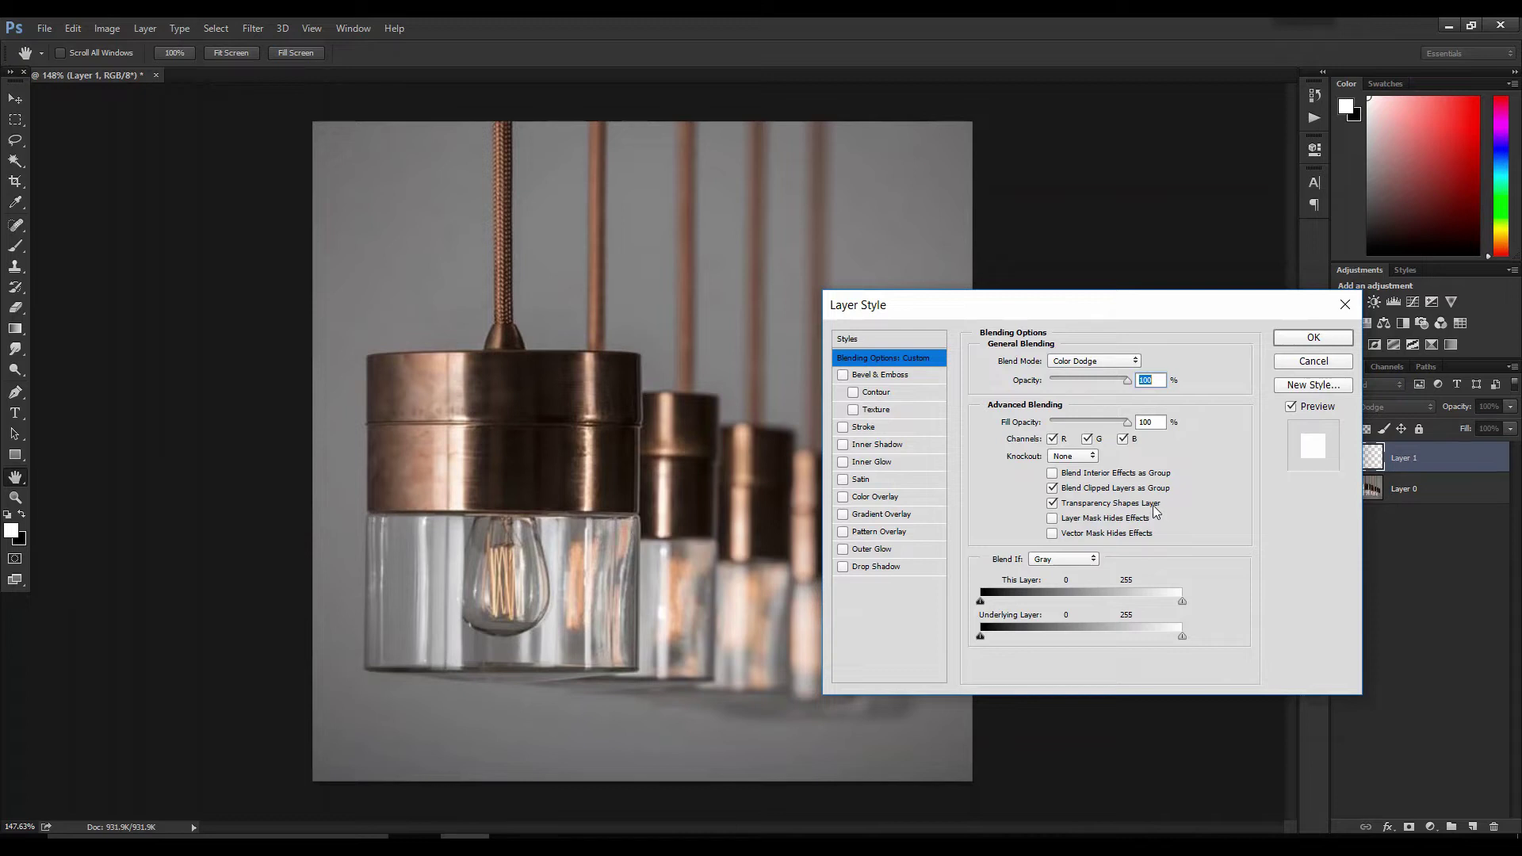
{"action": "left_click", "coordinate": [1052, 504]}
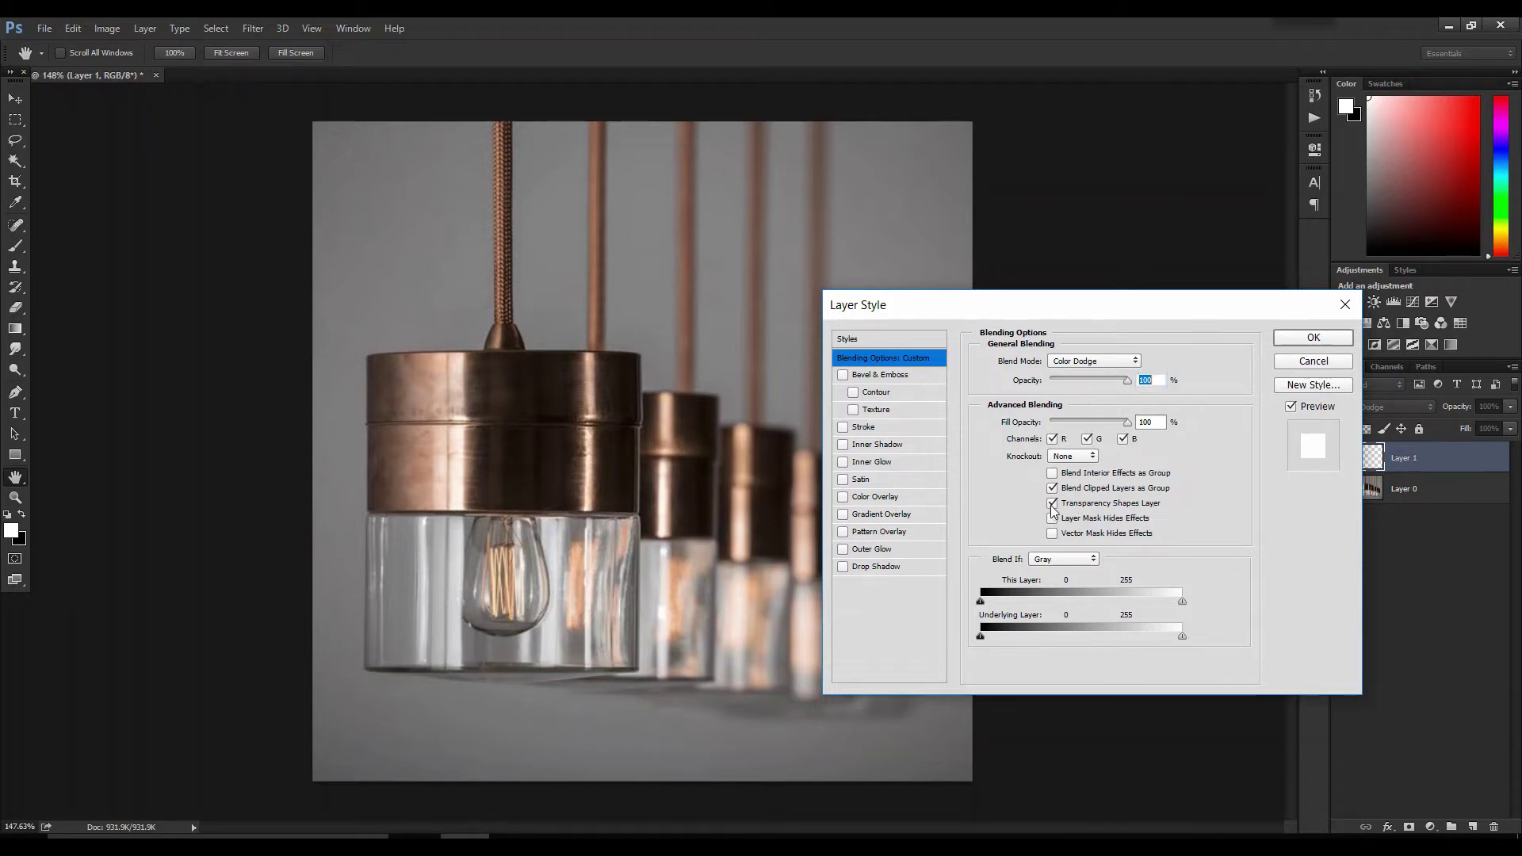
{"action": "left_click", "coordinate": [1284, 341]}
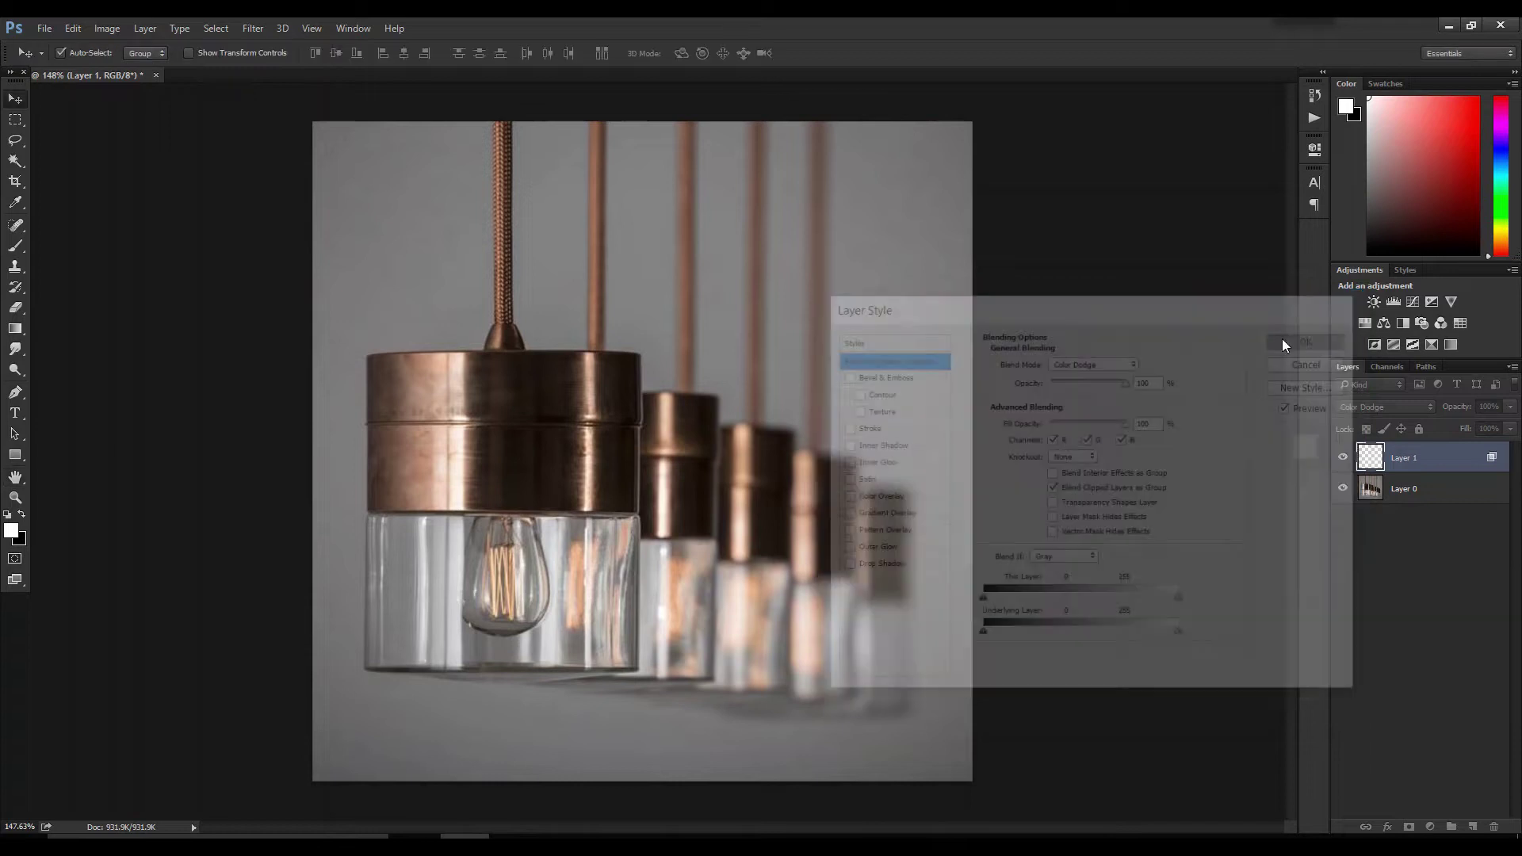
Brush white over the front bulb's filament on Layer 1 to make it glow.
{"action": "key", "text": "b"}
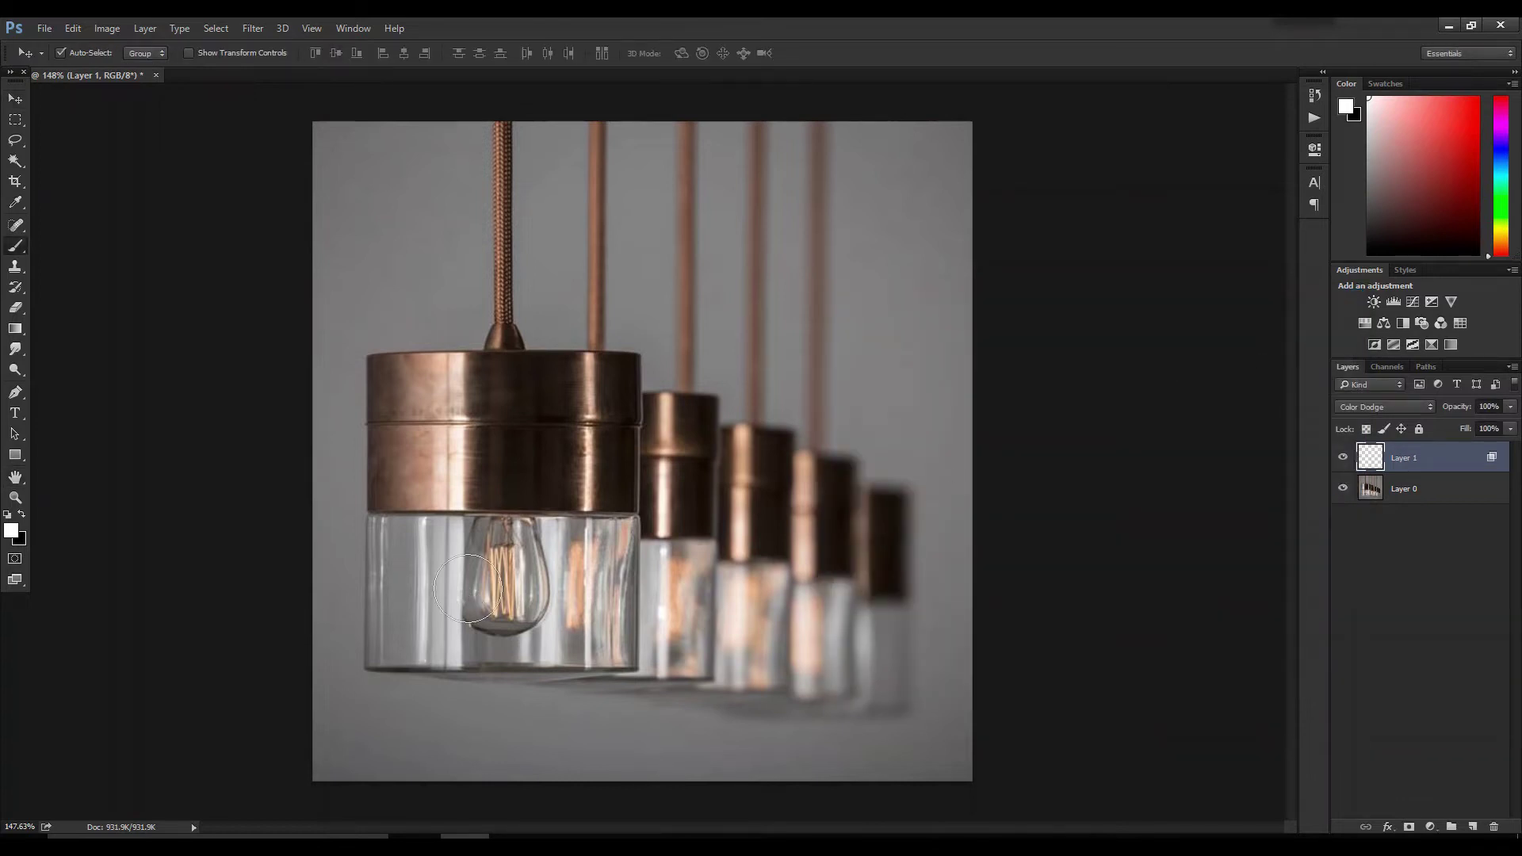
{"action": "mouse_move", "coordinate": [501, 585]}
{"action": "left_mouse_down"}
{"action": "mouse_move", "coordinate": [509, 600]}
{"action": "mouse_move", "coordinate": [496, 591]}
{"action": "mouse_move", "coordinate": [449, 635]}
{"action": "left_mouse_up"}
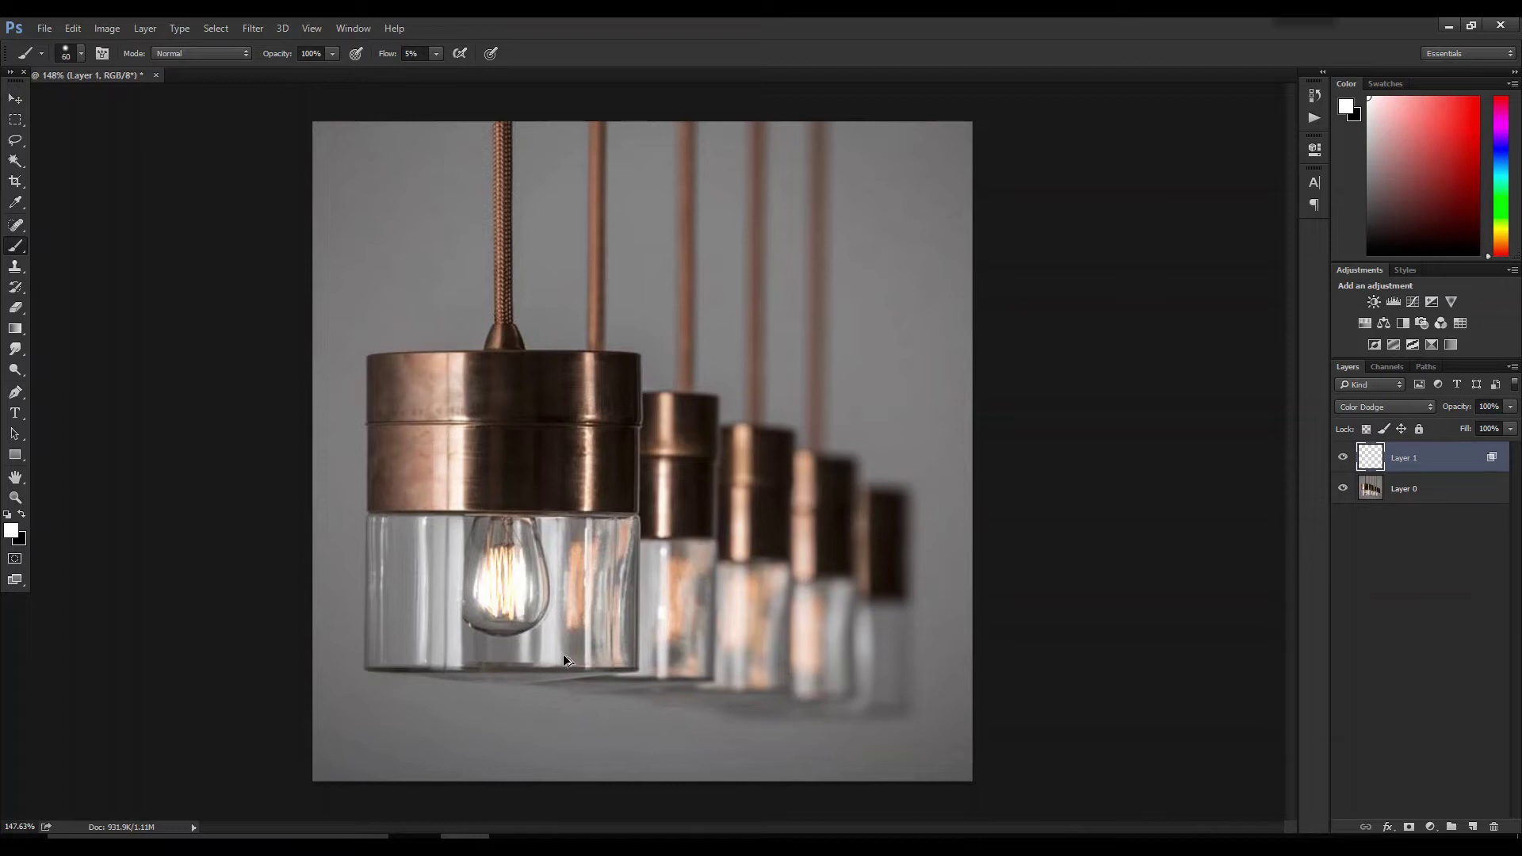
Undo the glow strokes and the Color Dodge settings on Layer 1.
{"action": "key", "text": "ctrl+alt+z"}
{"action": "key", "text": "ctrl+alt+z"}
{"action": "key", "text": "ctrl+alt+z"}
{"action": "key", "text": "ctrl+alt+z"}
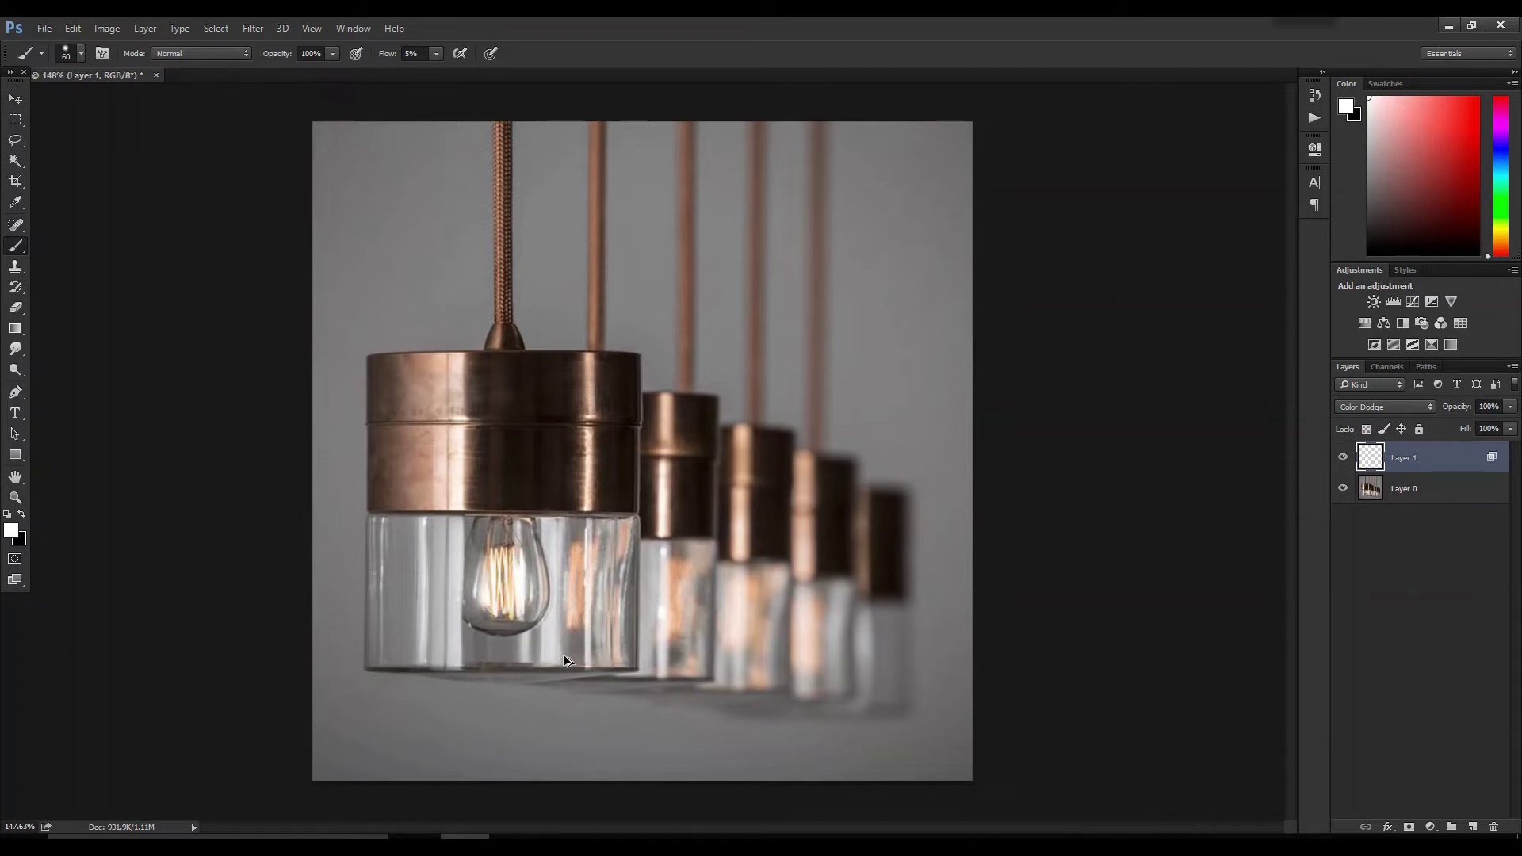
{"action": "key", "text": "ctrl+alt+z"}
{"action": "key", "text": "ctrl+alt+z"}
{"action": "key", "text": "ctrl+alt+z"}
{"action": "key", "text": "ctrl+alt+z"}
{"action": "key", "text": "ctrl+alt+z"}
{"action": "key", "text": "ctrl+alt+z"}
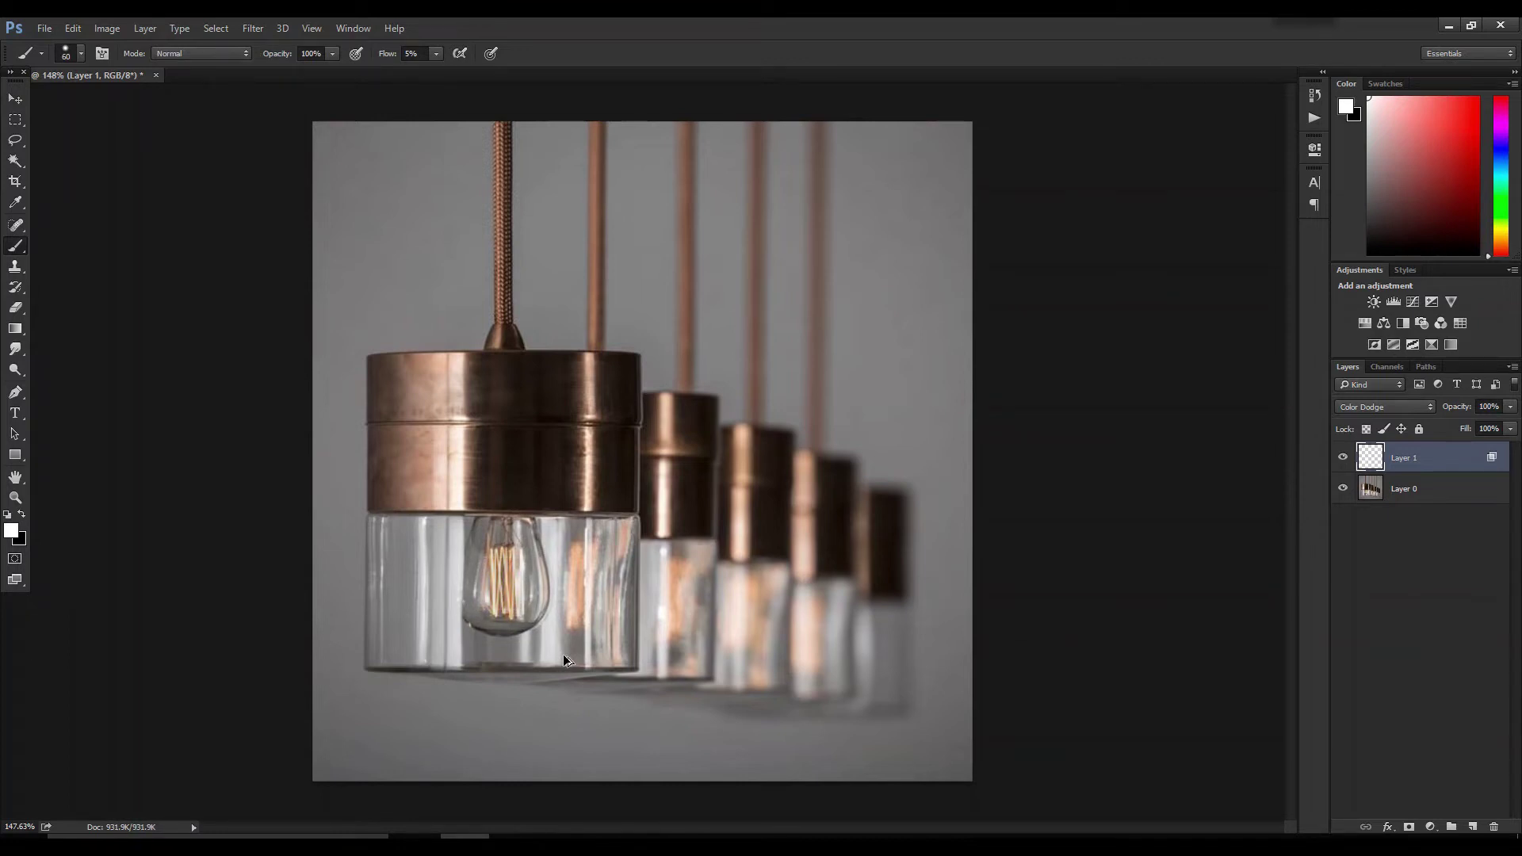
{"action": "key", "text": "ctrl+alt+z"}
Keep the default Normal blending options for Layer 1 and brush white over the front bulb's filament.
{"action": "double_click", "coordinate": [1487, 461]}
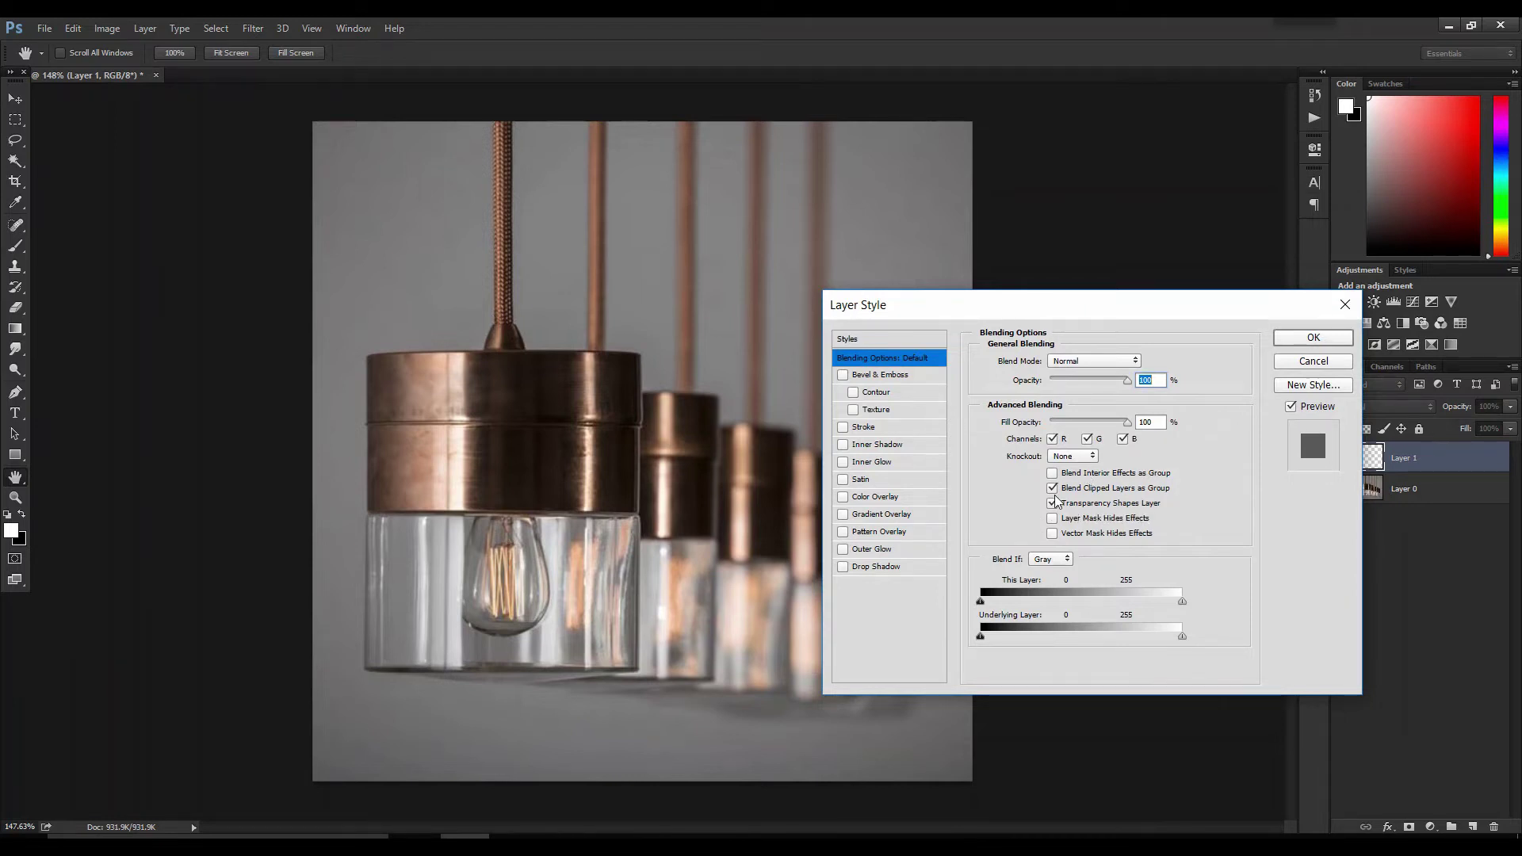
{"action": "left_click", "coordinate": [1294, 339]}
{"action": "key", "text": "b"}
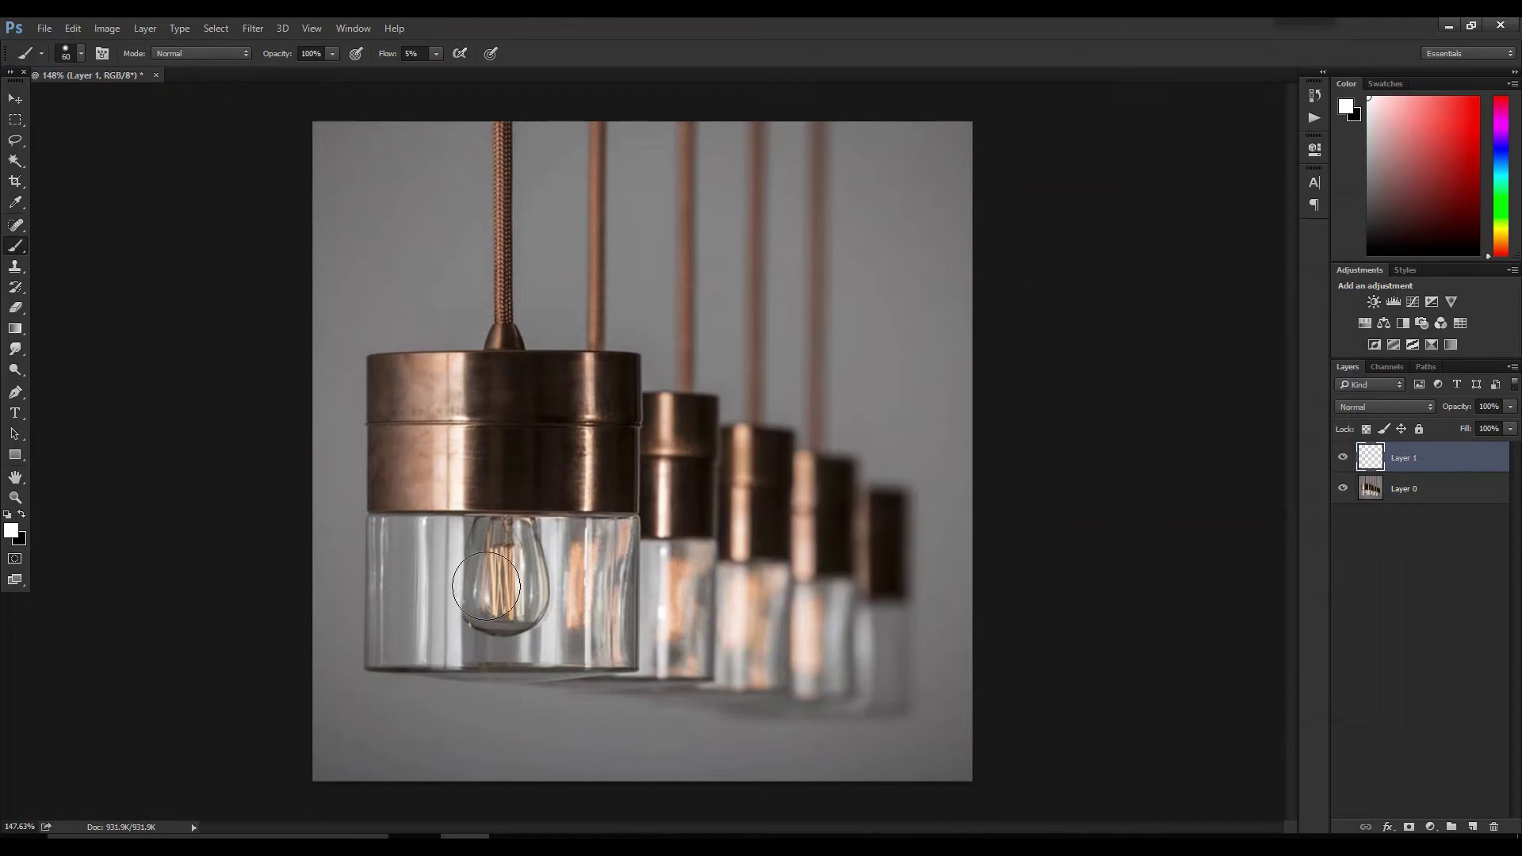
{"action": "left_click_drag", "start_coordinate": [506, 584], "coordinate": [505, 596]}
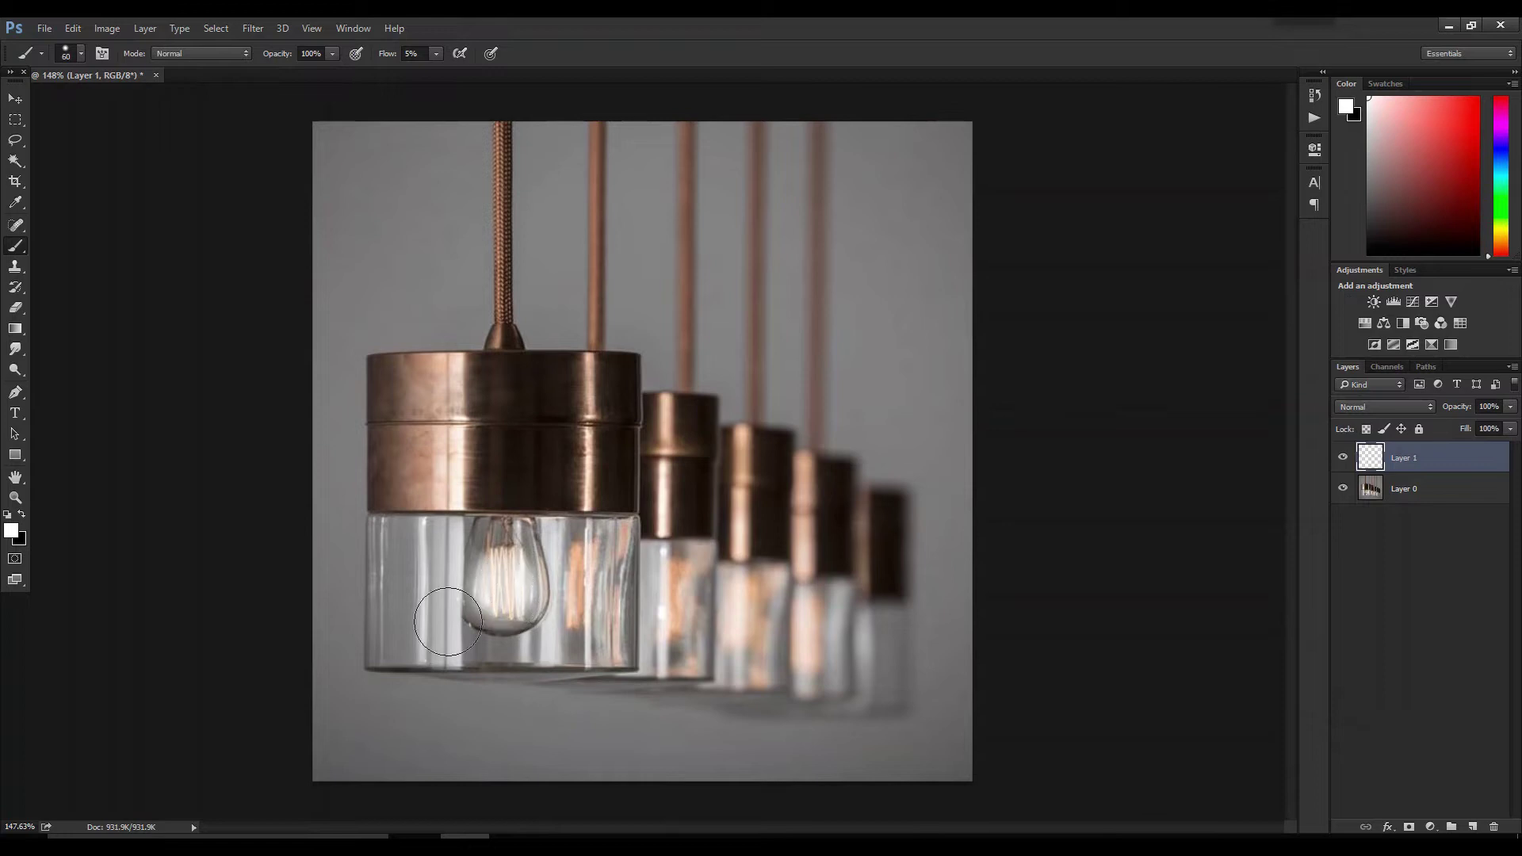
{"action": "scroll", "coordinate": [490, 594], "scroll_direction": "up", "scroll_amount": 1}
{"action": "scroll", "coordinate": [490, 595], "scroll_direction": "up", "scroll_amount": 3}
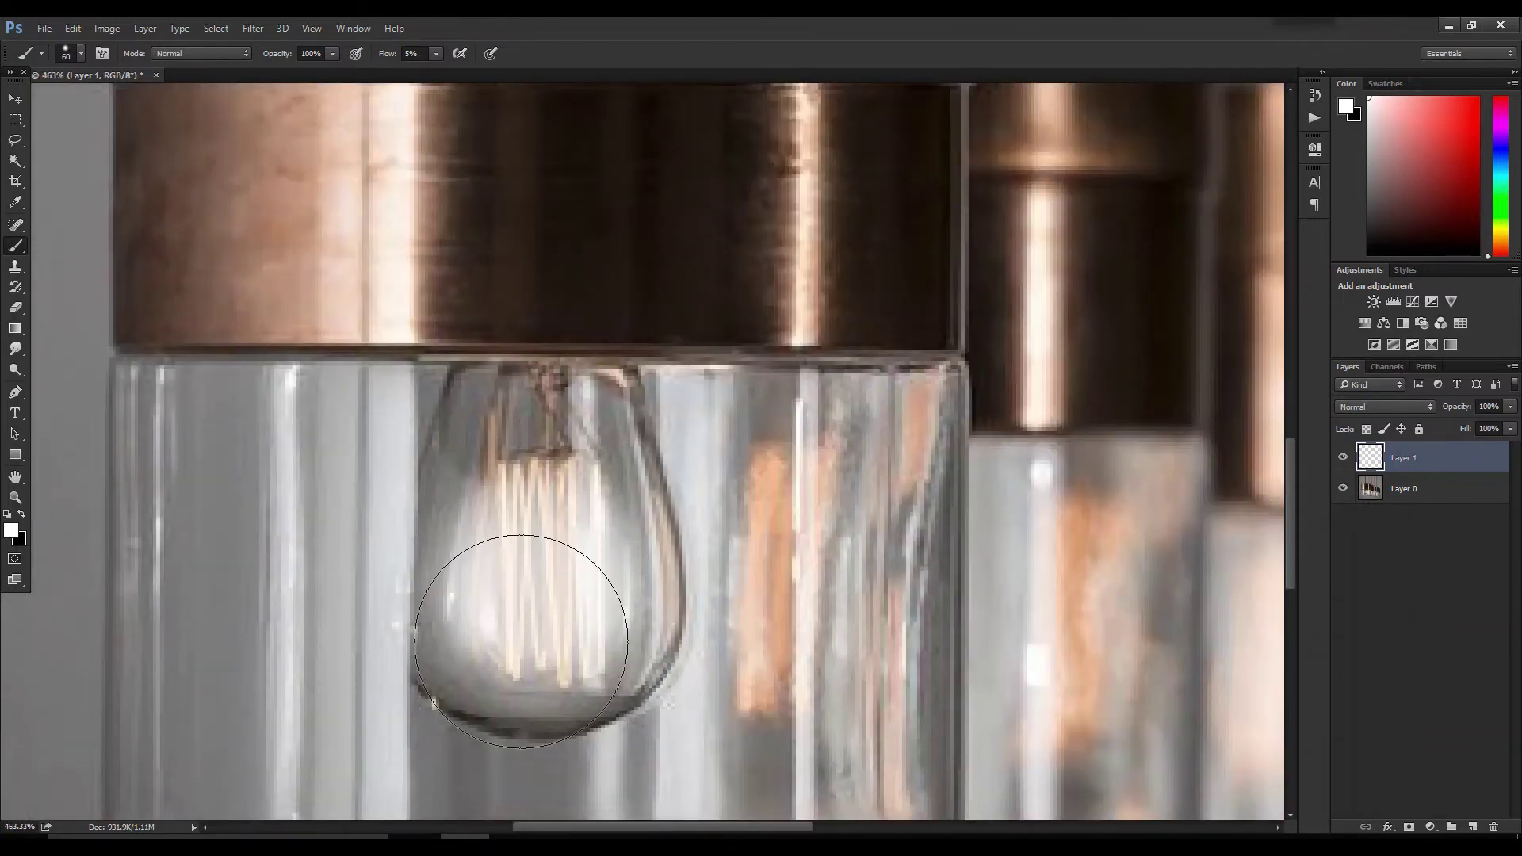
{"action": "mouse_move", "coordinate": [585, 517]}
{"action": "left_mouse_down"}
{"action": "mouse_move", "coordinate": [639, 610]}
{"action": "mouse_move", "coordinate": [562, 595]}
{"action": "mouse_move", "coordinate": [538, 532]}
{"action": "mouse_move", "coordinate": [593, 641]}
{"action": "mouse_move", "coordinate": [474, 593]}
{"action": "mouse_move", "coordinate": [344, 638]}
{"action": "mouse_move", "coordinate": [699, 663]}
{"action": "mouse_move", "coordinate": [522, 530]}
{"action": "mouse_move", "coordinate": [733, 511]}
{"action": "mouse_move", "coordinate": [636, 479]}
{"action": "mouse_move", "coordinate": [665, 521]}
{"action": "mouse_move", "coordinate": [565, 577]}
{"action": "mouse_move", "coordinate": [569, 514]}
{"action": "mouse_move", "coordinate": [571, 529]}
{"action": "mouse_move", "coordinate": [526, 532]}
{"action": "mouse_move", "coordinate": [599, 538]}
{"action": "mouse_move", "coordinate": [534, 586]}
{"action": "mouse_move", "coordinate": [564, 559]}
{"action": "mouse_move", "coordinate": [559, 628]}
{"action": "left_mouse_up"}
Step back and forward through the history to compare the Normal glow, ending on the Color Dodge glow over the front bulb.
{"action": "scroll", "coordinate": [586, 550], "scroll_direction": "down", "scroll_amount": 5}
{"action": "key", "text": "ctrl+alt+z"}
{"action": "key", "text": "ctrl+alt+z"}
{"action": "key", "text": "ctrl+alt+z"}
{"action": "key", "text": "ctrl+alt+z"}
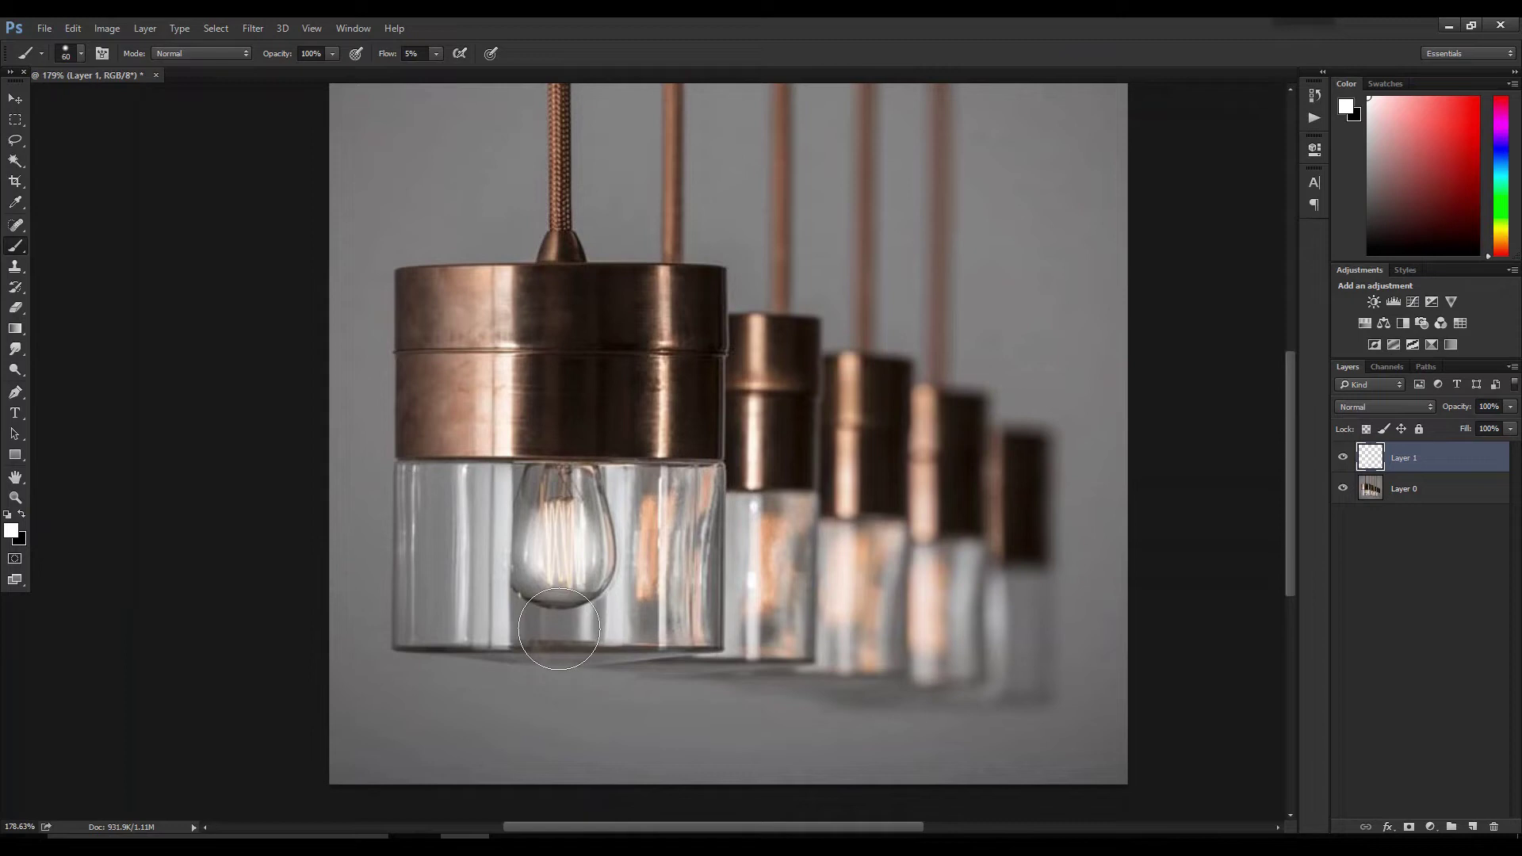
{"action": "key", "text": "ctrl+shift+z"}
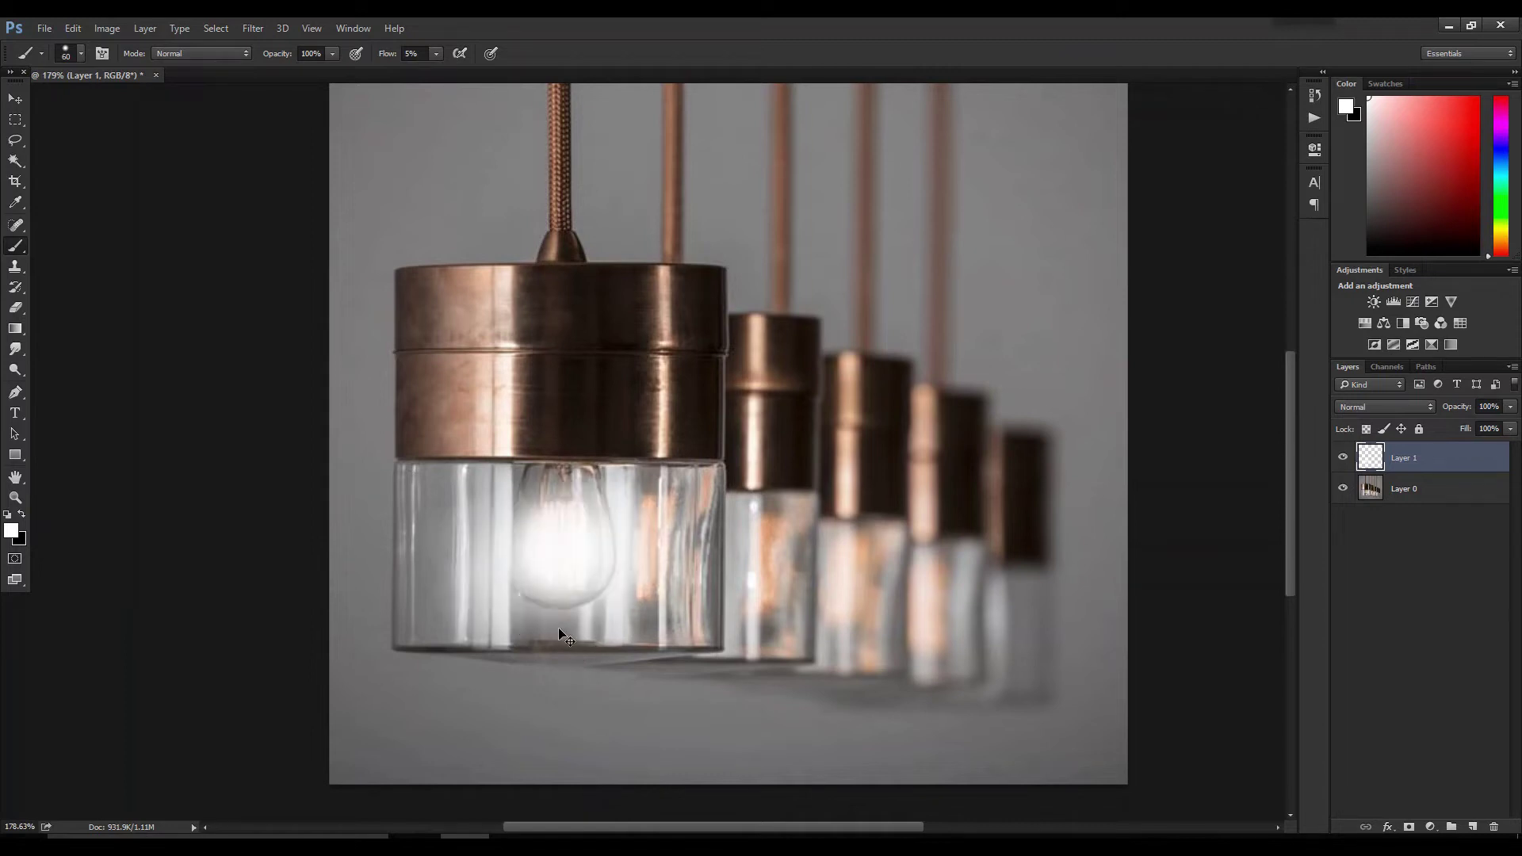
{"action": "key", "text": "ctrl+alt+z"}
{"action": "key", "text": "ctrl+shift+z"}
{"action": "key", "text": "ctrl+shift+z"}
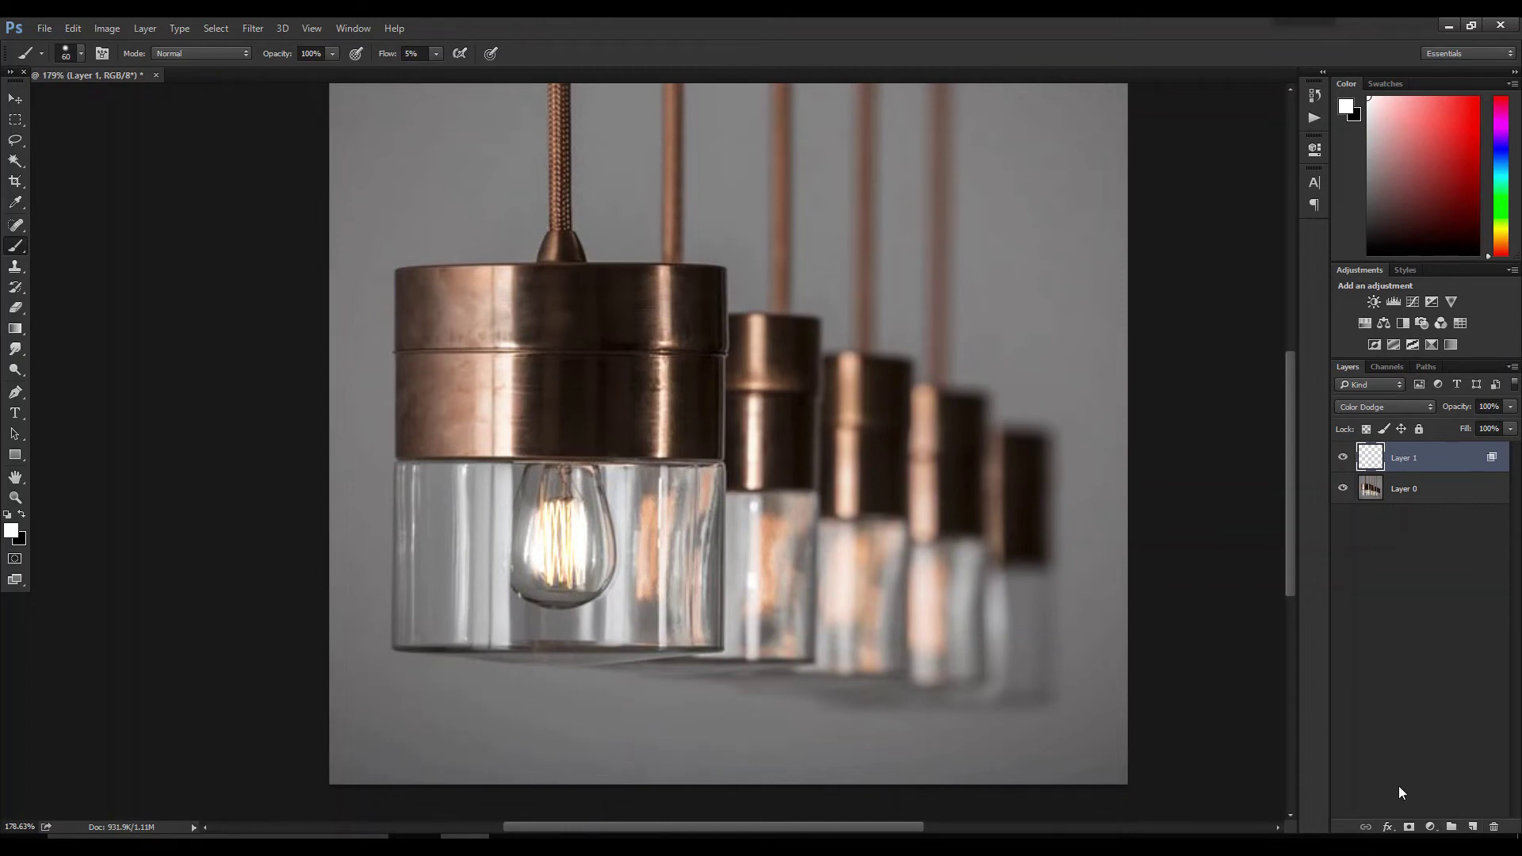
Add a new layer above Layer 1 and set its blend mode to Overlay.
{"action": "left_click", "coordinate": [1473, 827]}
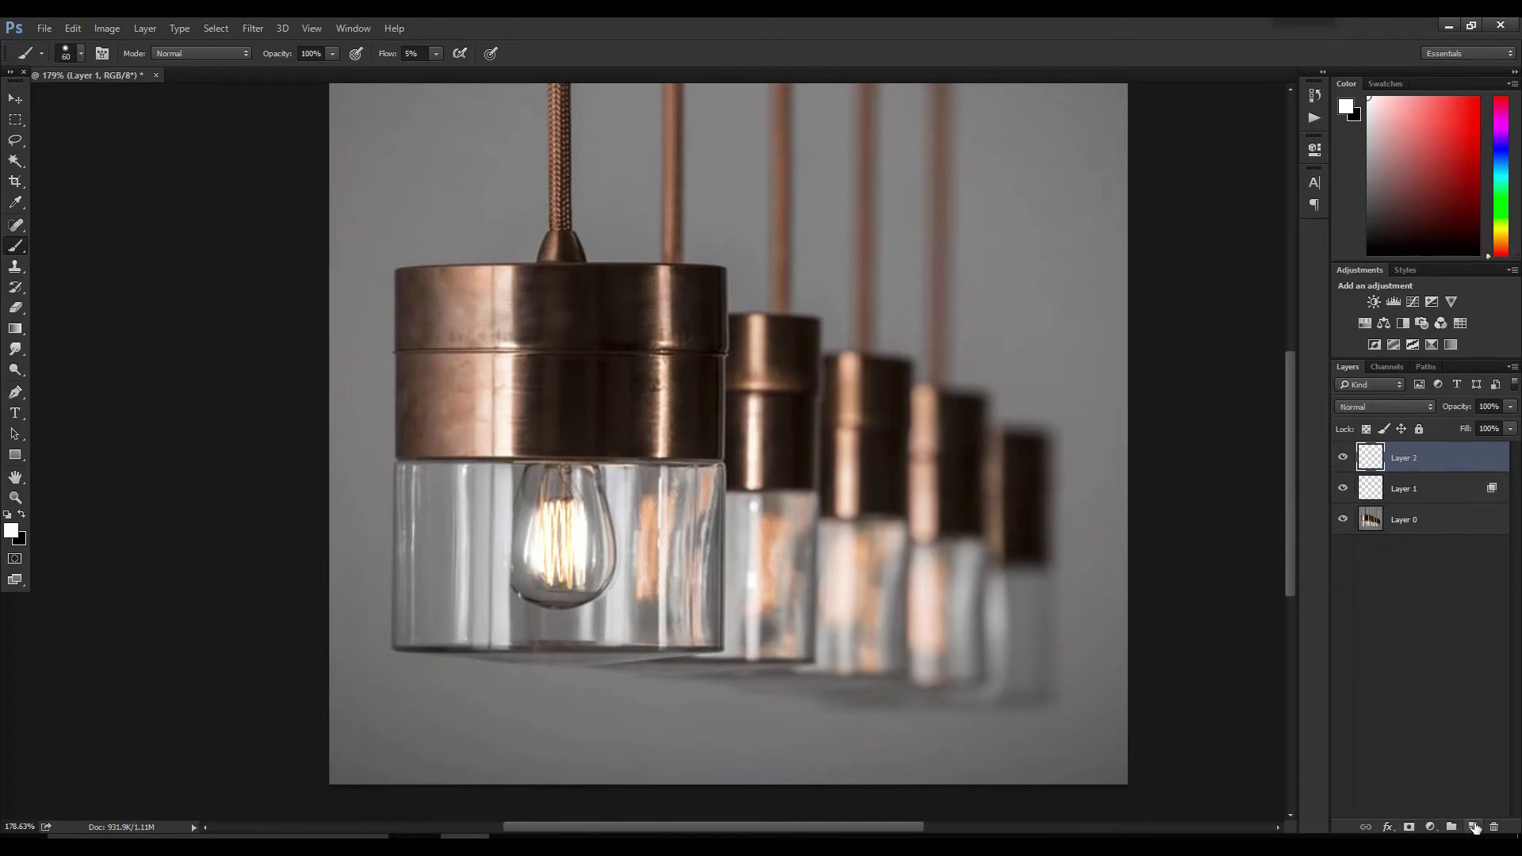
{"action": "left_click", "coordinate": [1389, 409]}
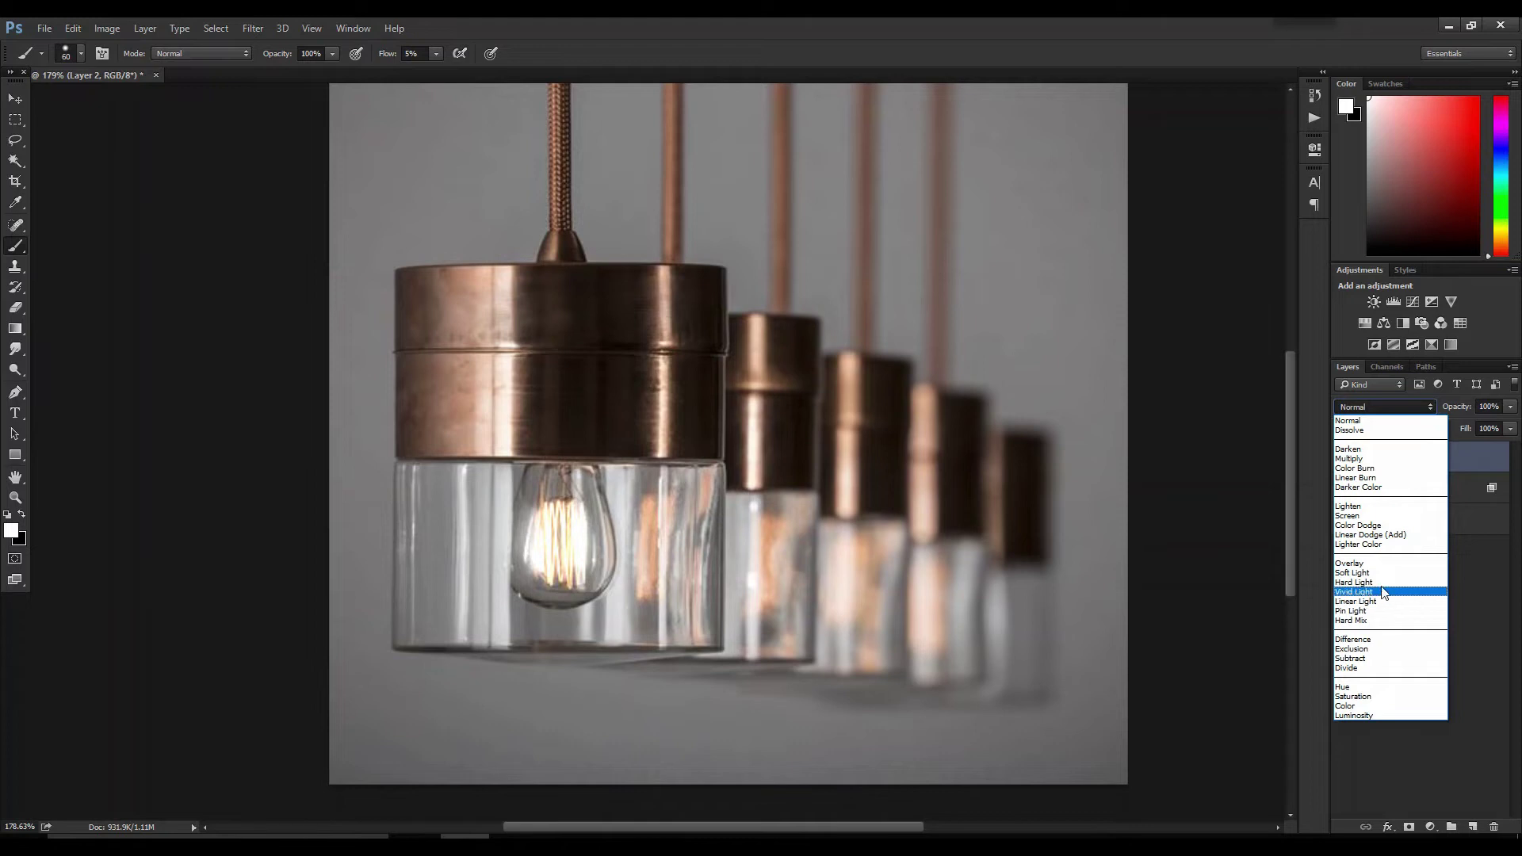
{"action": "left_click", "coordinate": [1354, 565]}
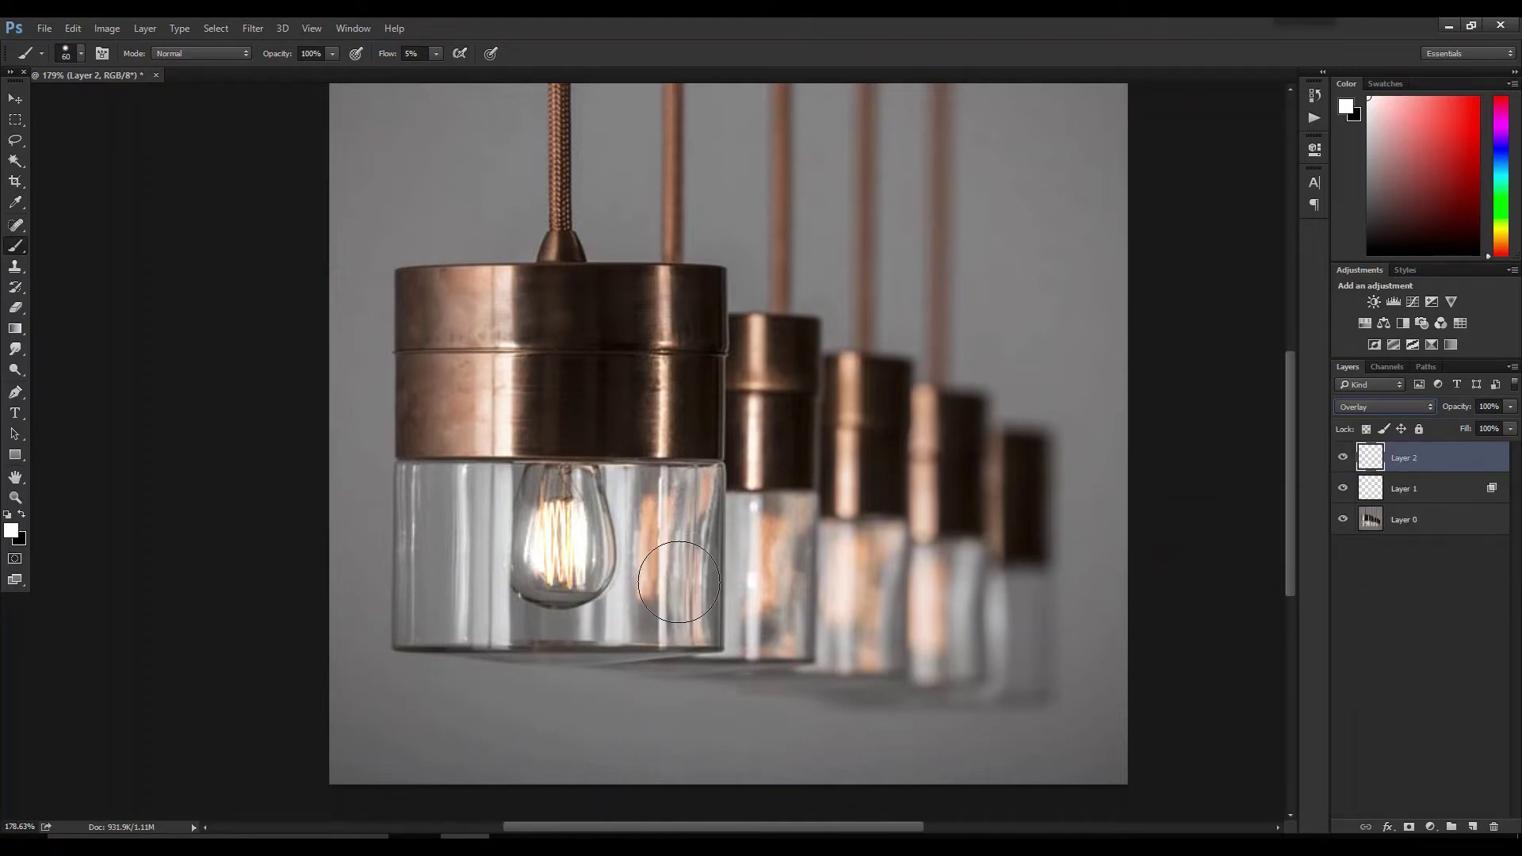
Enlarge the brush to 100, raise its flow to 8%, and paint soft white light over the front lamp's glass on Layer 2.
{"action": "key", "text": "bracketright"}
{"action": "key", "text": "bracketright"}
{"action": "key", "text": "bracketright"}
{"action": "key", "text": "bracketright"}
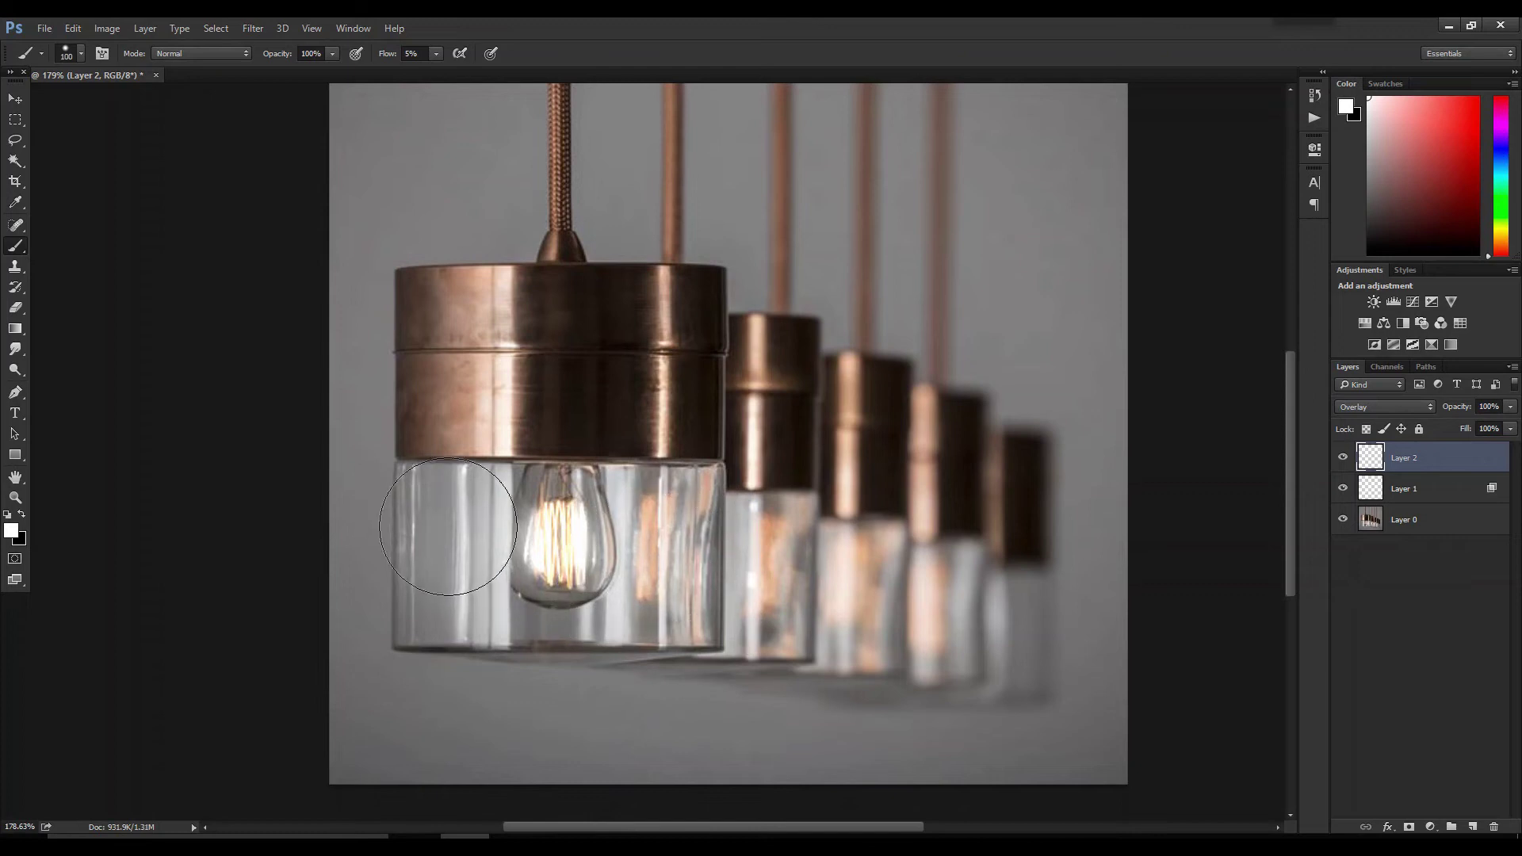
{"action": "left_click_drag", "start_coordinate": [448, 527], "coordinate": [521, 545]}
{"action": "left_click_drag", "start_coordinate": [389, 54], "coordinate": [398, 55]}
{"action": "mouse_move", "coordinate": [500, 543]}
{"action": "left_mouse_down"}
{"action": "mouse_move", "coordinate": [546, 621]}
{"action": "mouse_move", "coordinate": [645, 570]}
{"action": "mouse_move", "coordinate": [475, 535]}
{"action": "mouse_move", "coordinate": [478, 649]}
{"action": "left_mouse_up"}
{"action": "scroll", "coordinate": [464, 602], "scroll_direction": "down", "scroll_amount": 4}
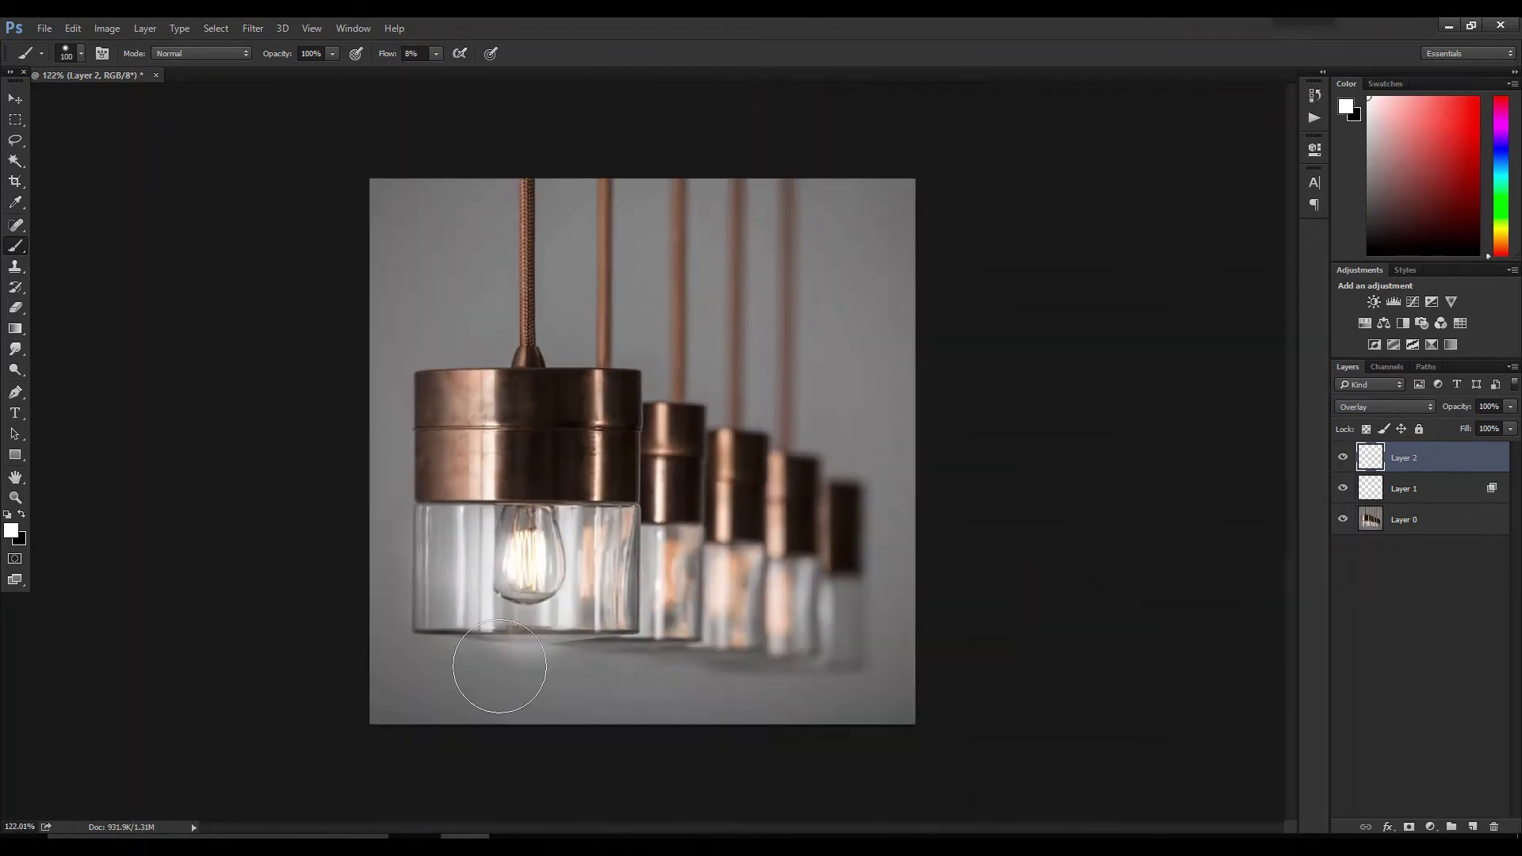
{"action": "scroll", "coordinate": [499, 666], "scroll_direction": "up", "scroll_amount": 1}
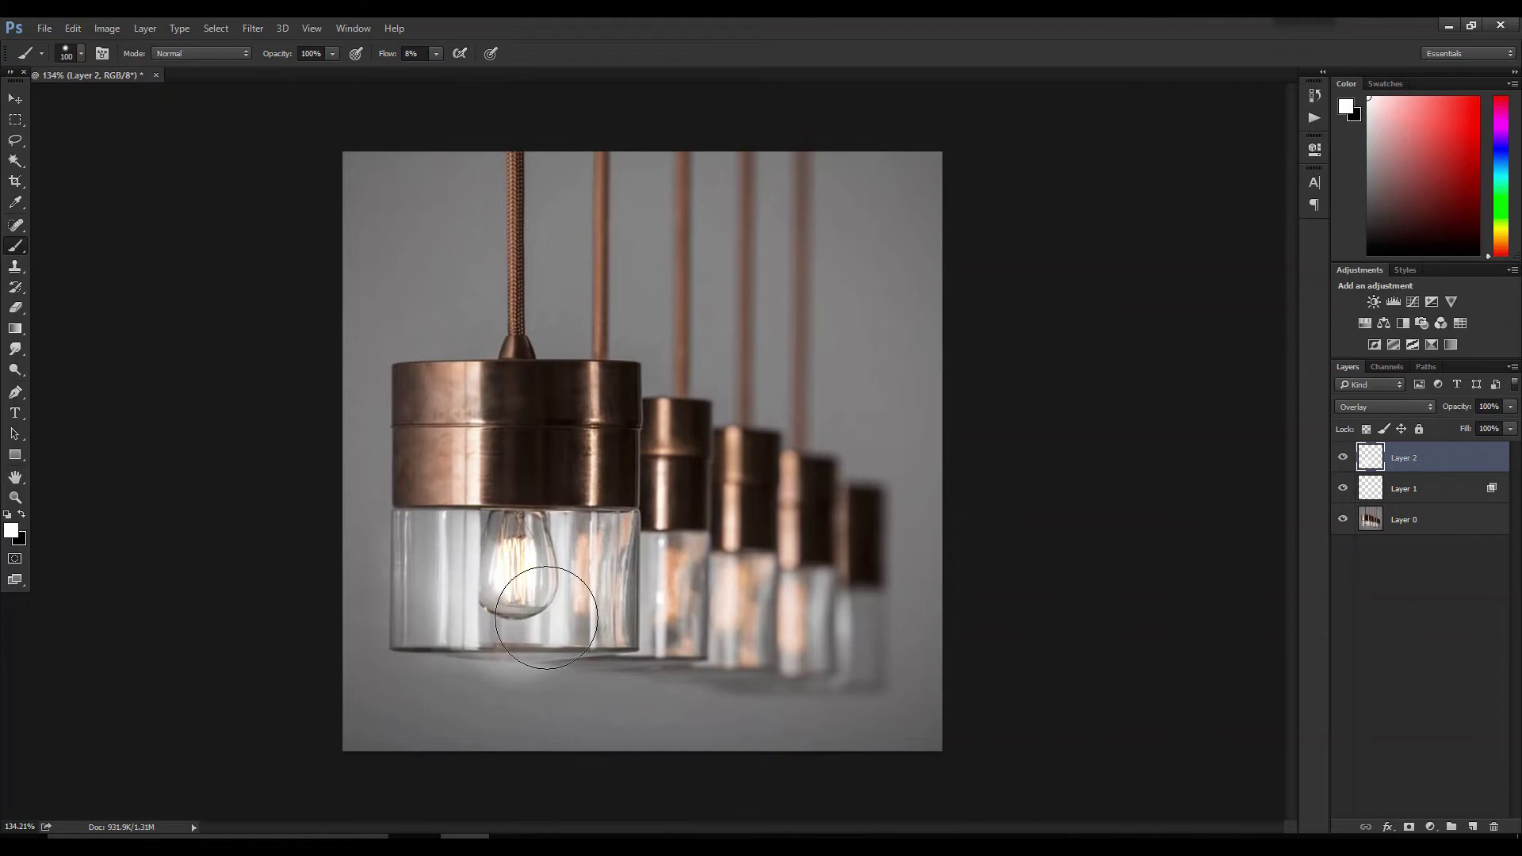
{"action": "left_click", "coordinate": [14, 99]}
{"action": "scroll", "coordinate": [664, 390], "scroll_direction": "up", "scroll_amount": 1}
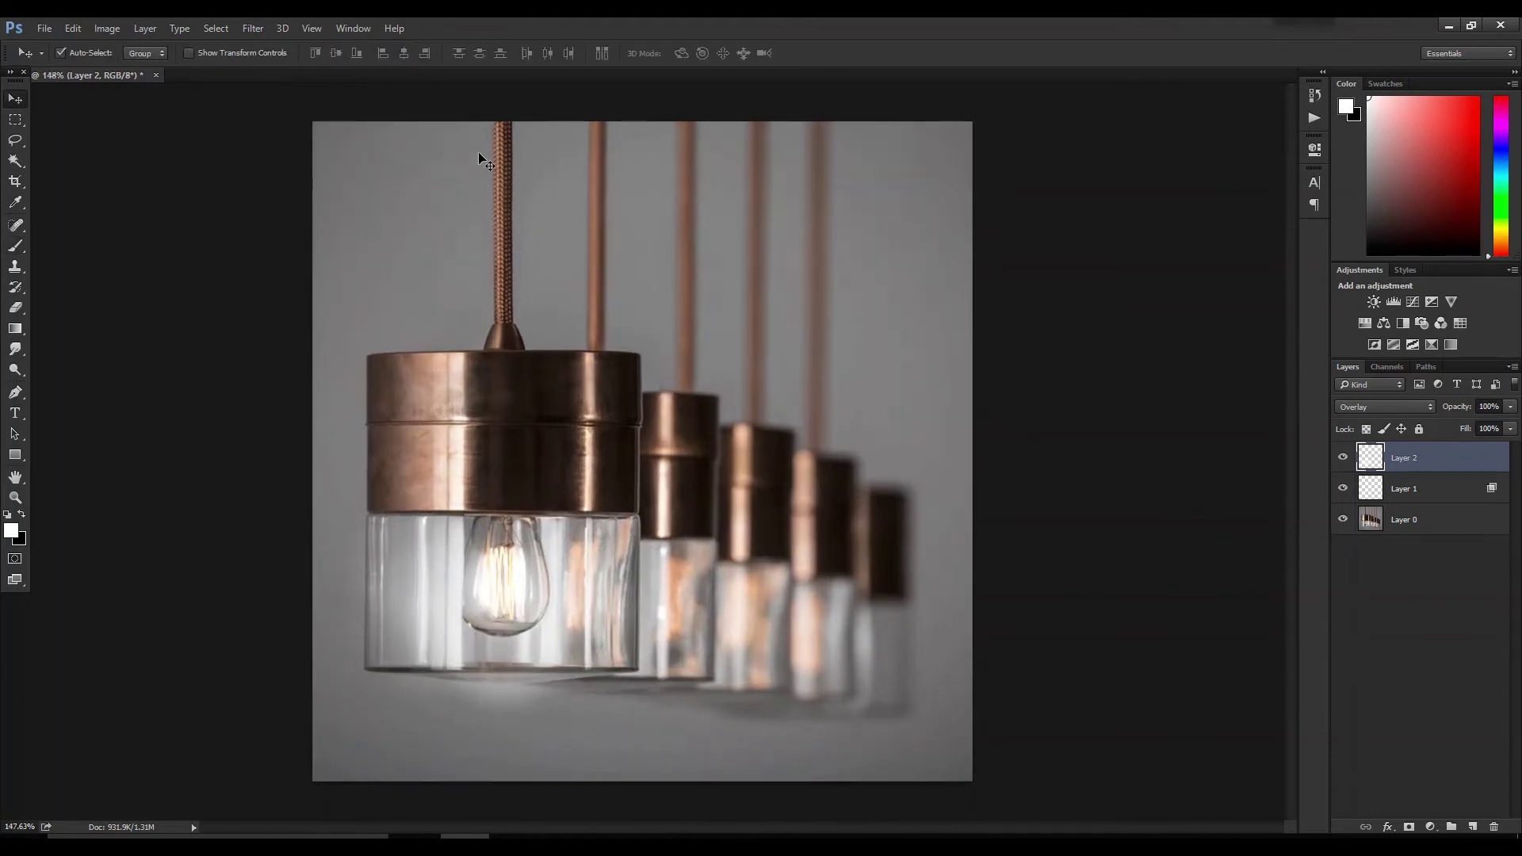
Add a Color Lookup adjustment layer above Layer 2 using the Crisp_Warm.look 3D LUT.
{"action": "left_click", "coordinate": [1431, 827]}
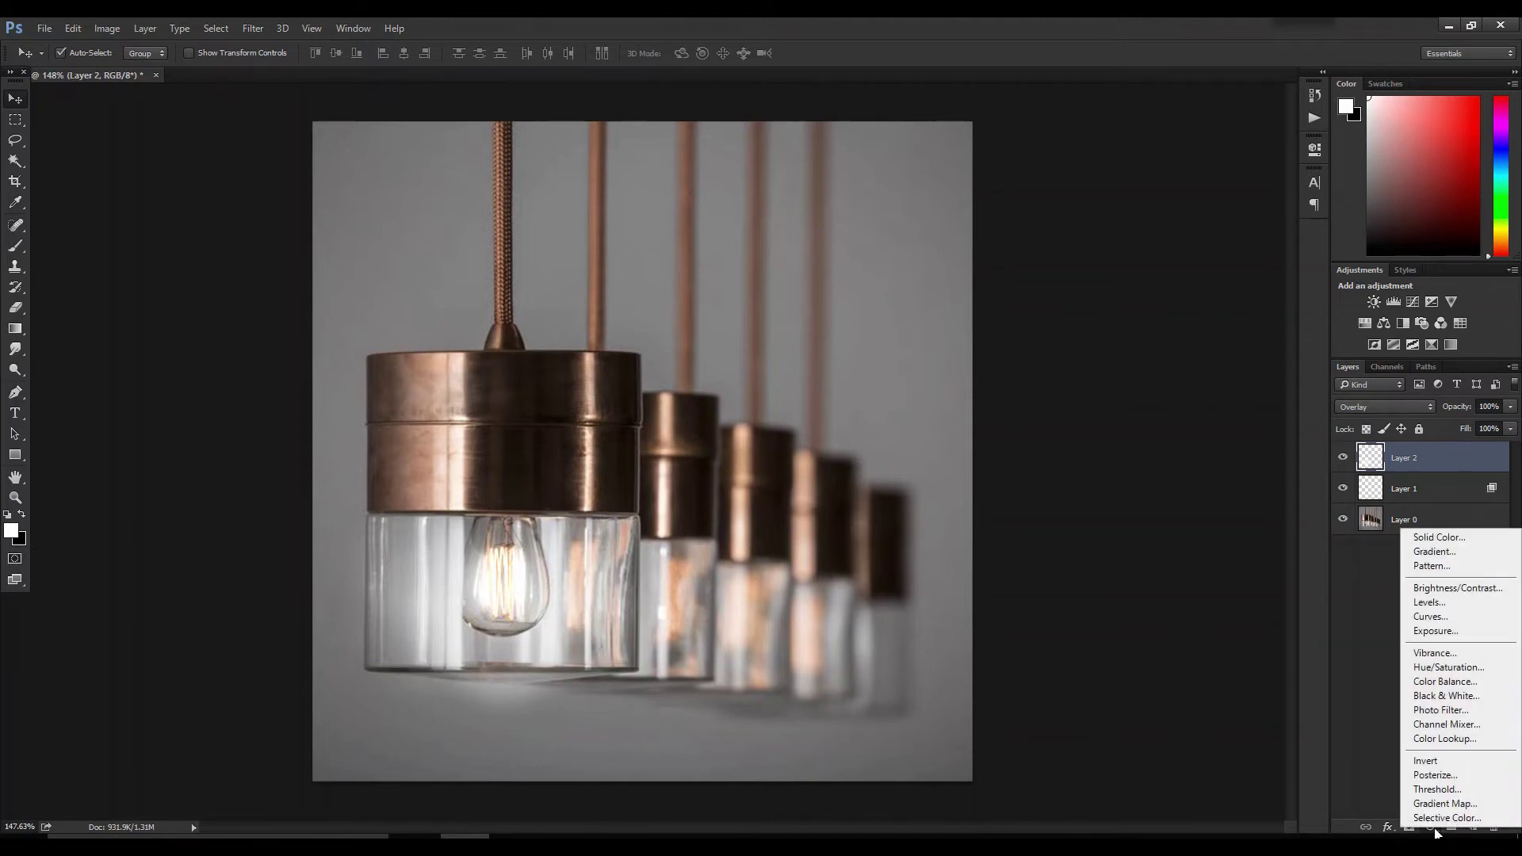
{"action": "left_click", "coordinate": [1476, 745]}
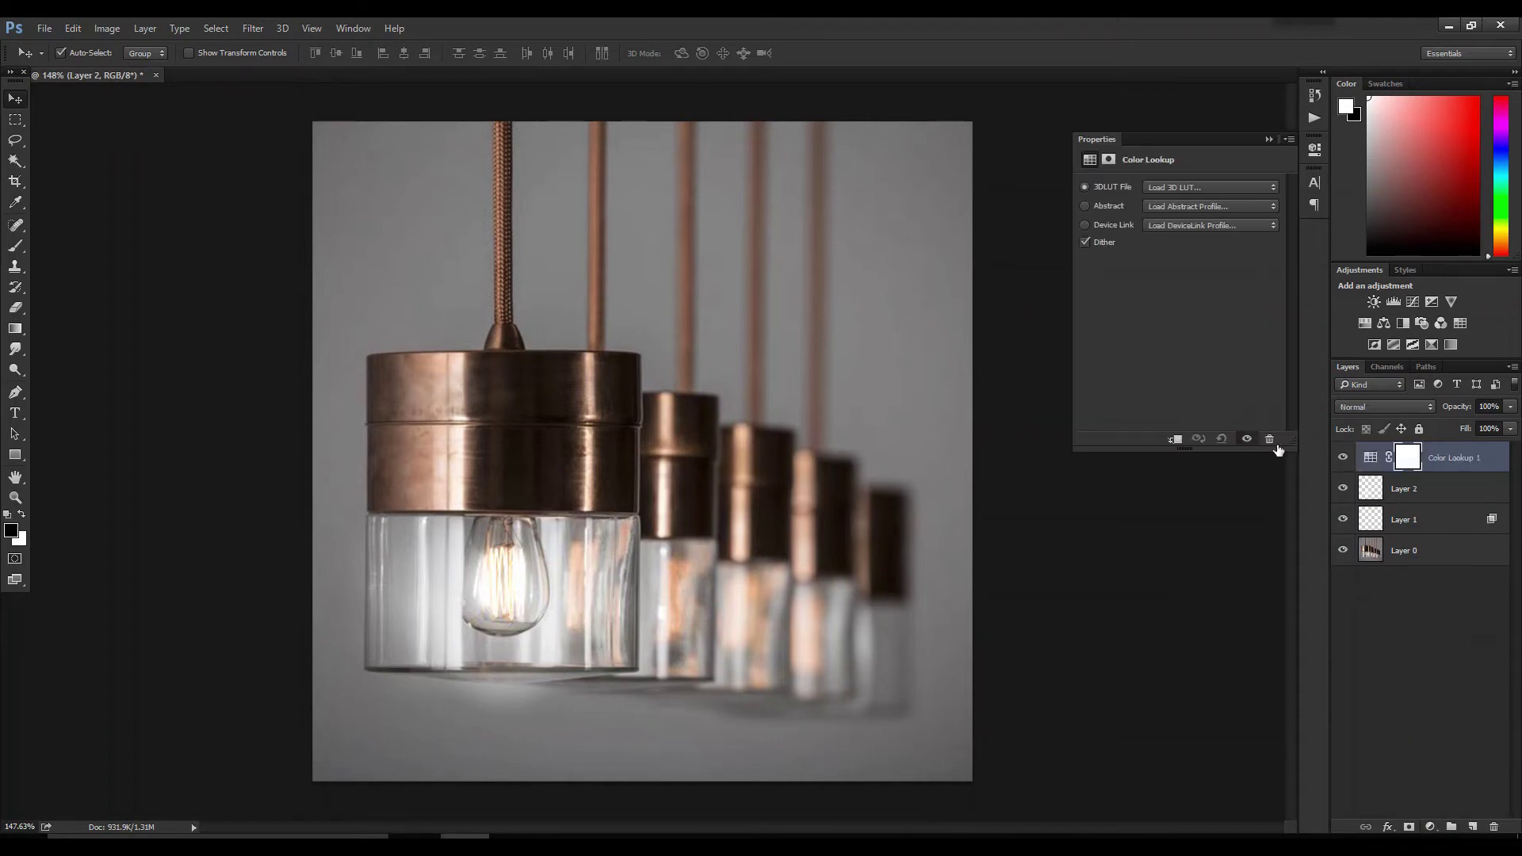
{"action": "left_click", "coordinate": [1168, 191]}
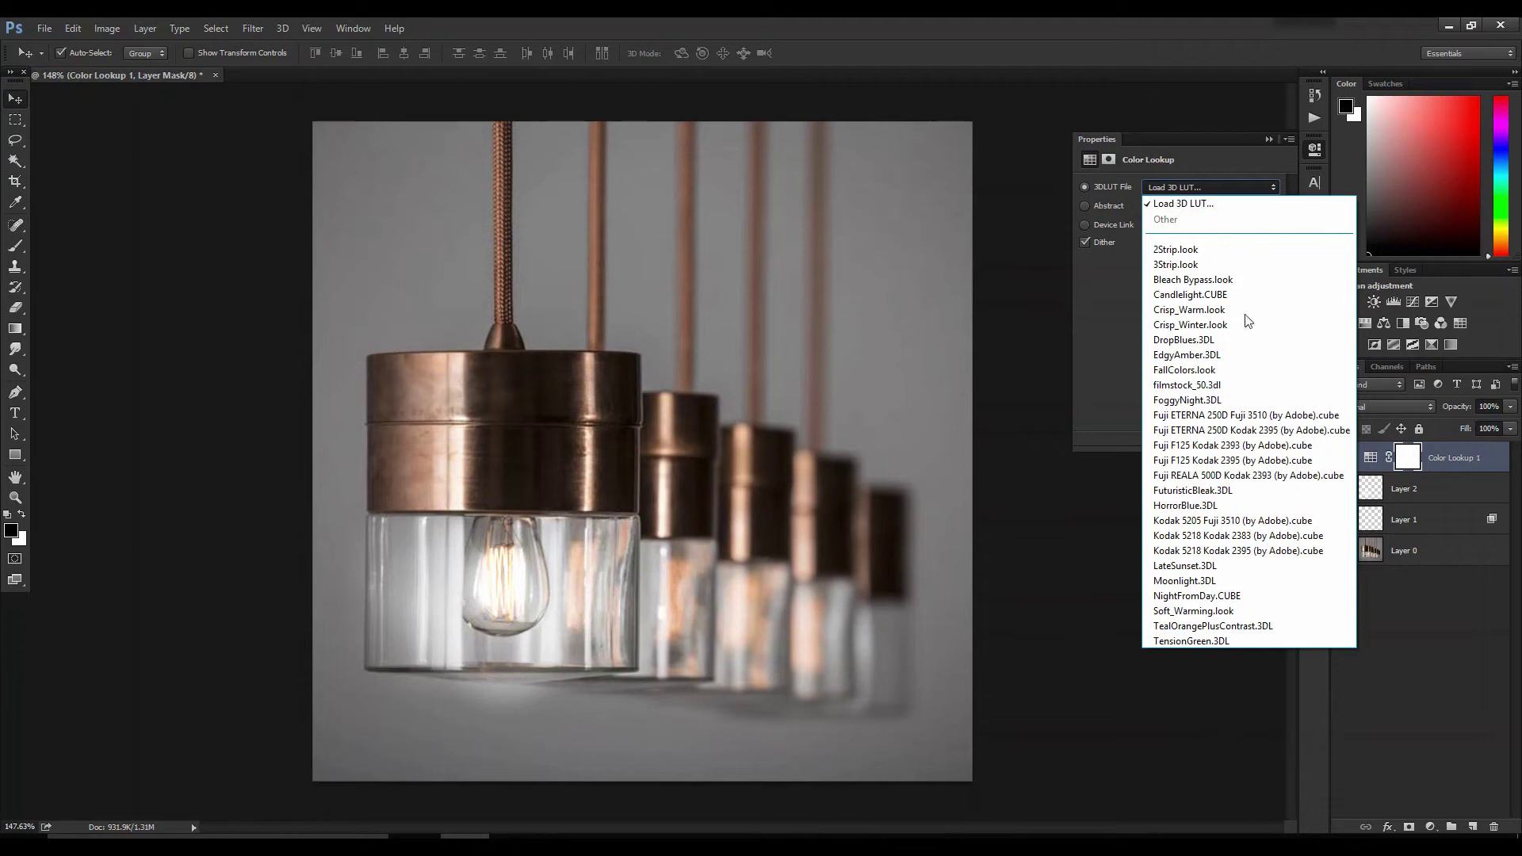
{"action": "left_click", "coordinate": [1204, 312]}
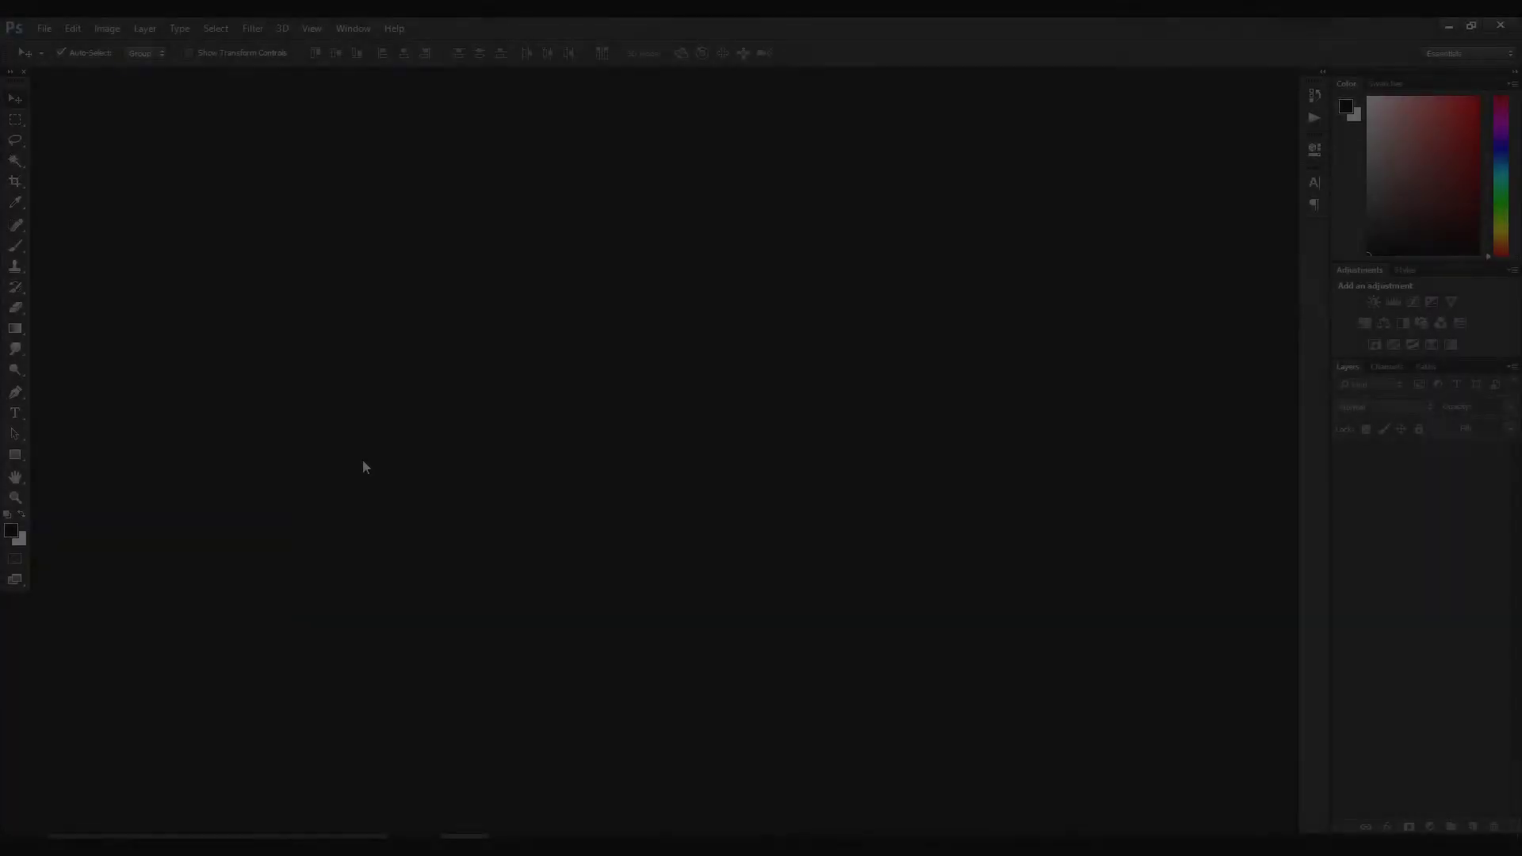
Open 2.jpg through Camera Raw without adjustments and unlock its Background layer.
{"action": "key", "text": "ctrl+o"}
{"action": "left_click", "coordinate": [347, 160]}
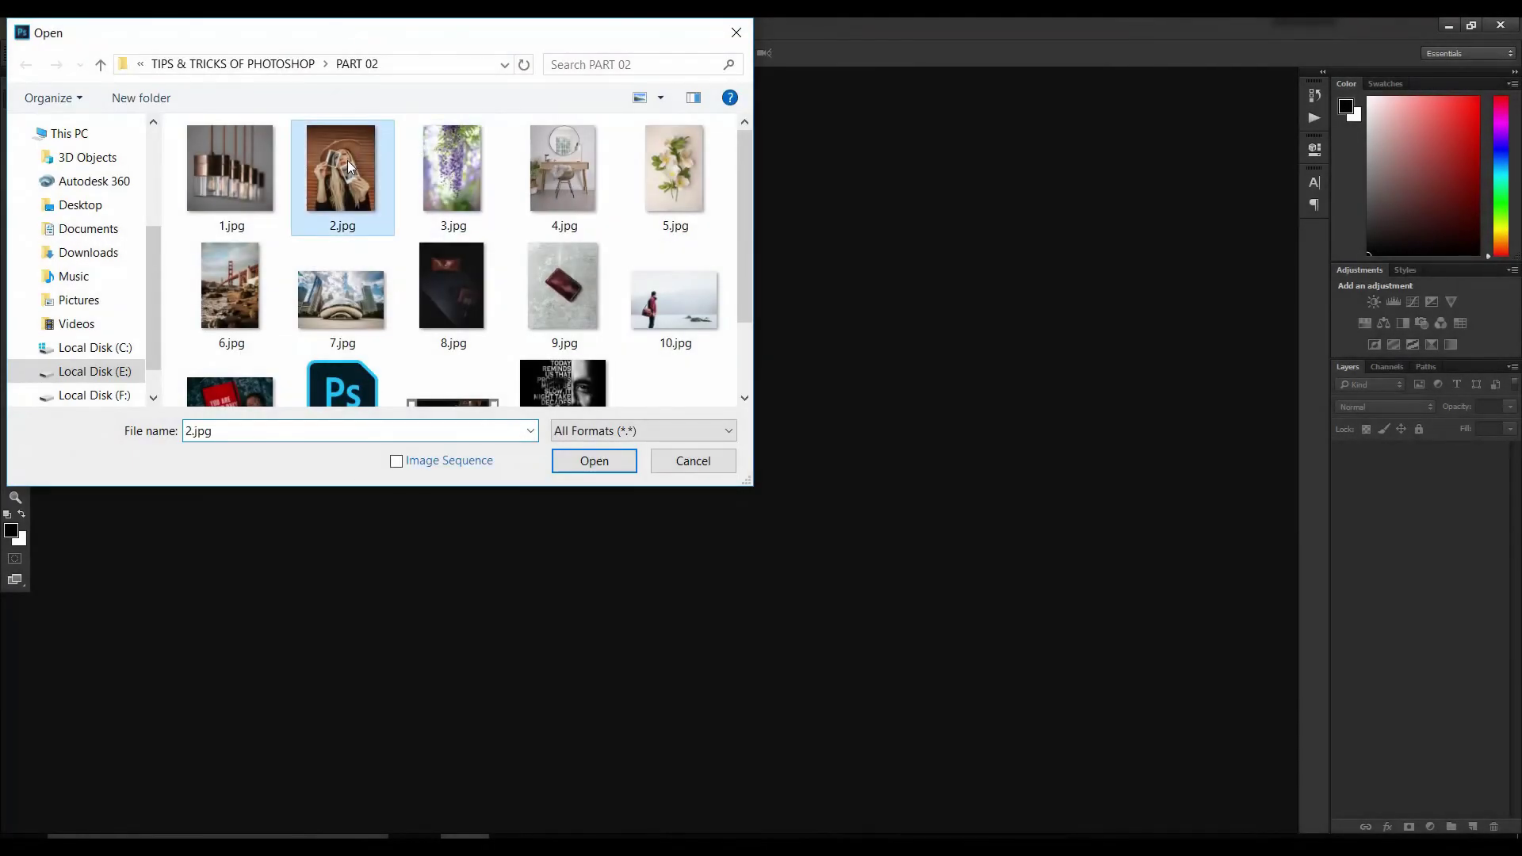
{"action": "left_click", "coordinate": [607, 458]}
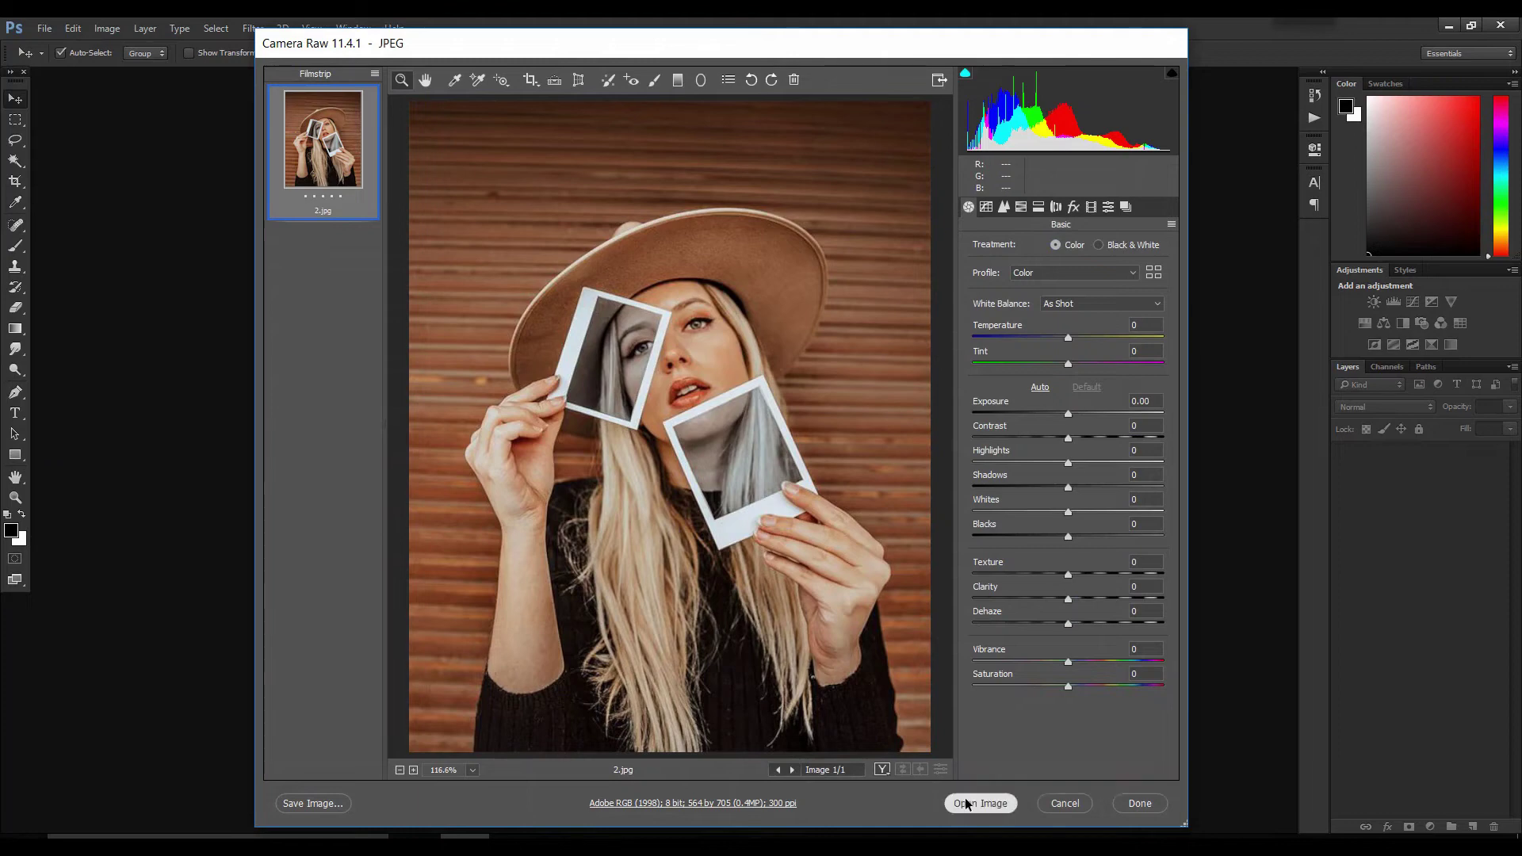
{"action": "left_click", "coordinate": [966, 805]}
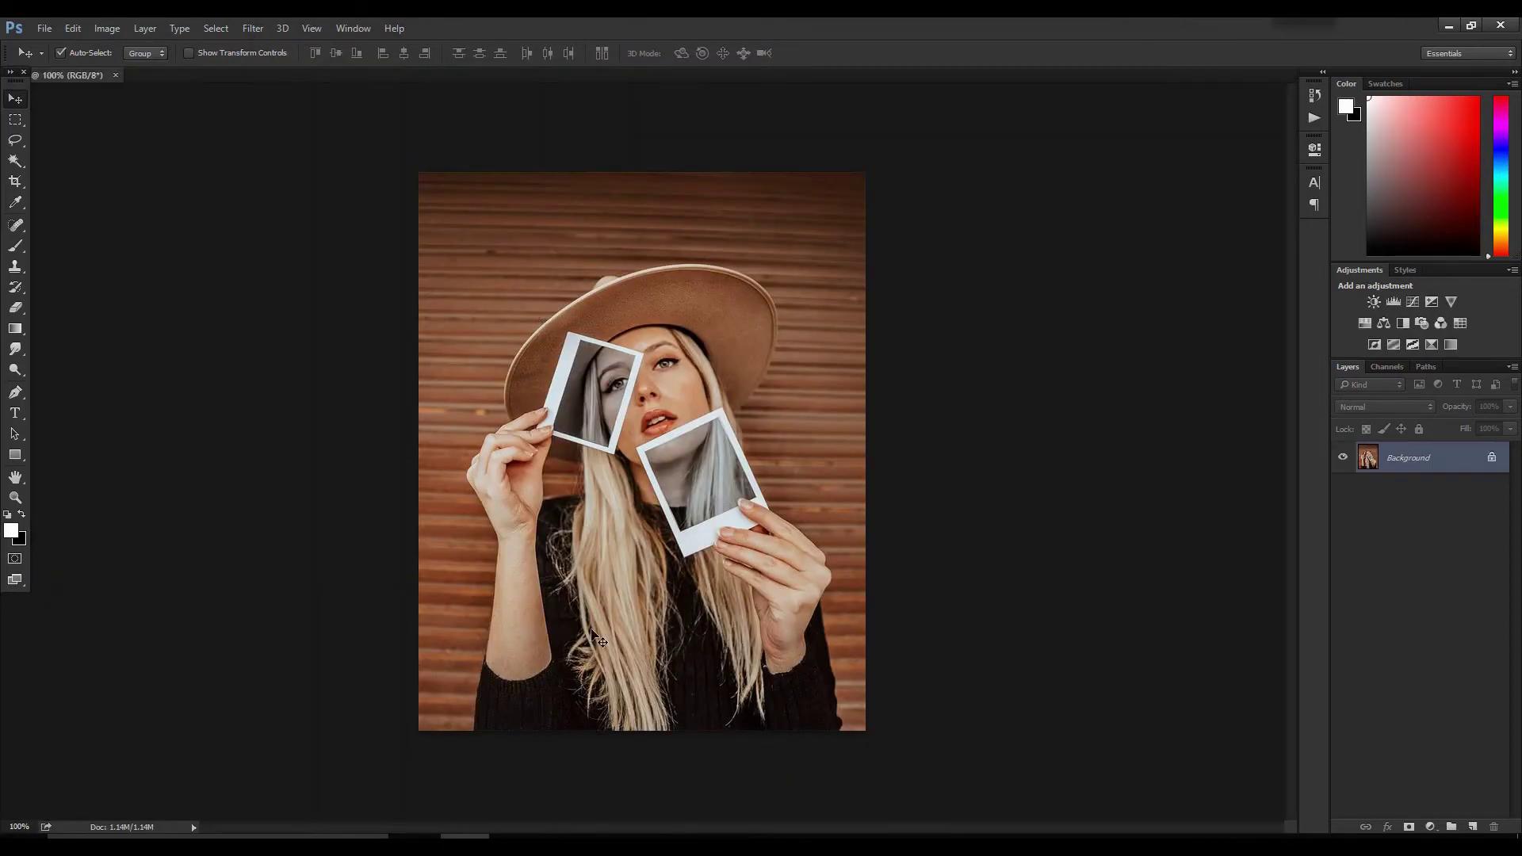
{"action": "left_click", "coordinate": [1492, 459]}
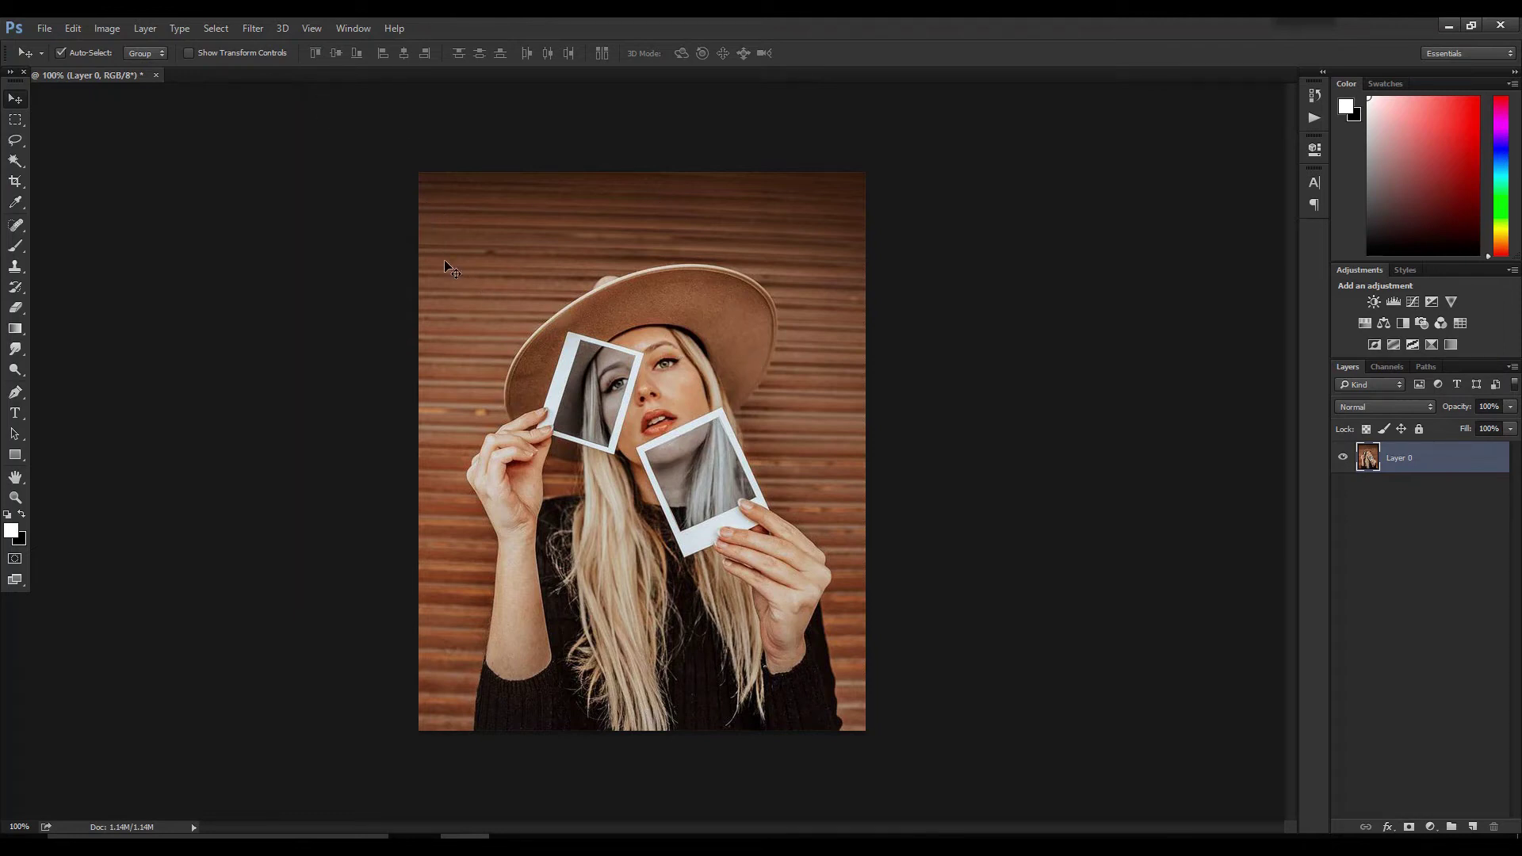
Try squeezing Layer 0 horizontally to about 73% width with Free Transform and cancel it.
{"action": "left_click", "coordinate": [731, 383]}
{"action": "key", "text": "ctrl+t"}
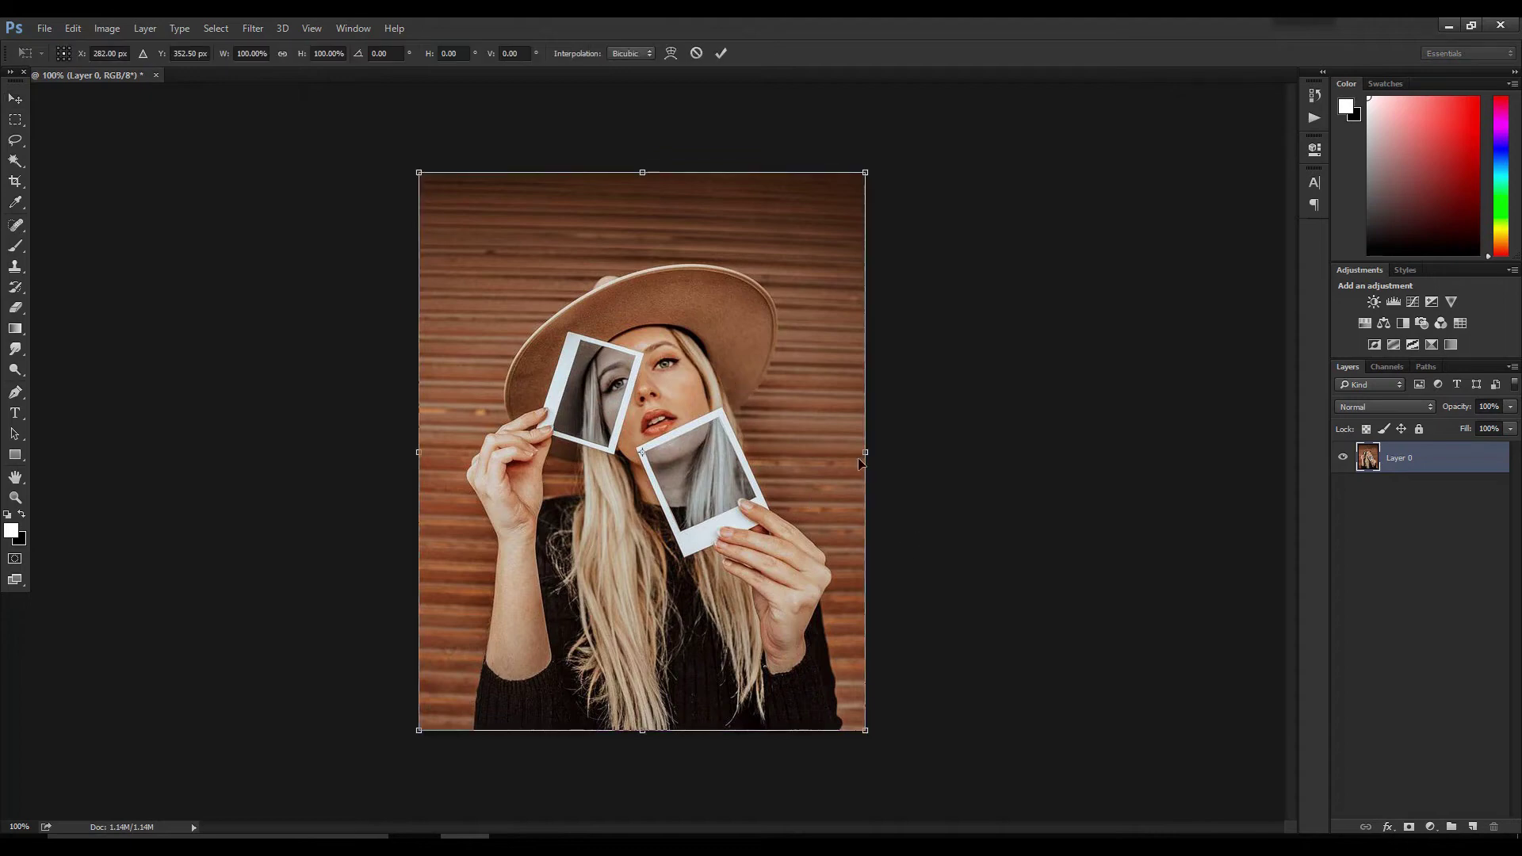
{"action": "left_click_drag", "start_coordinate": [867, 453], "coordinate": [749, 454]}
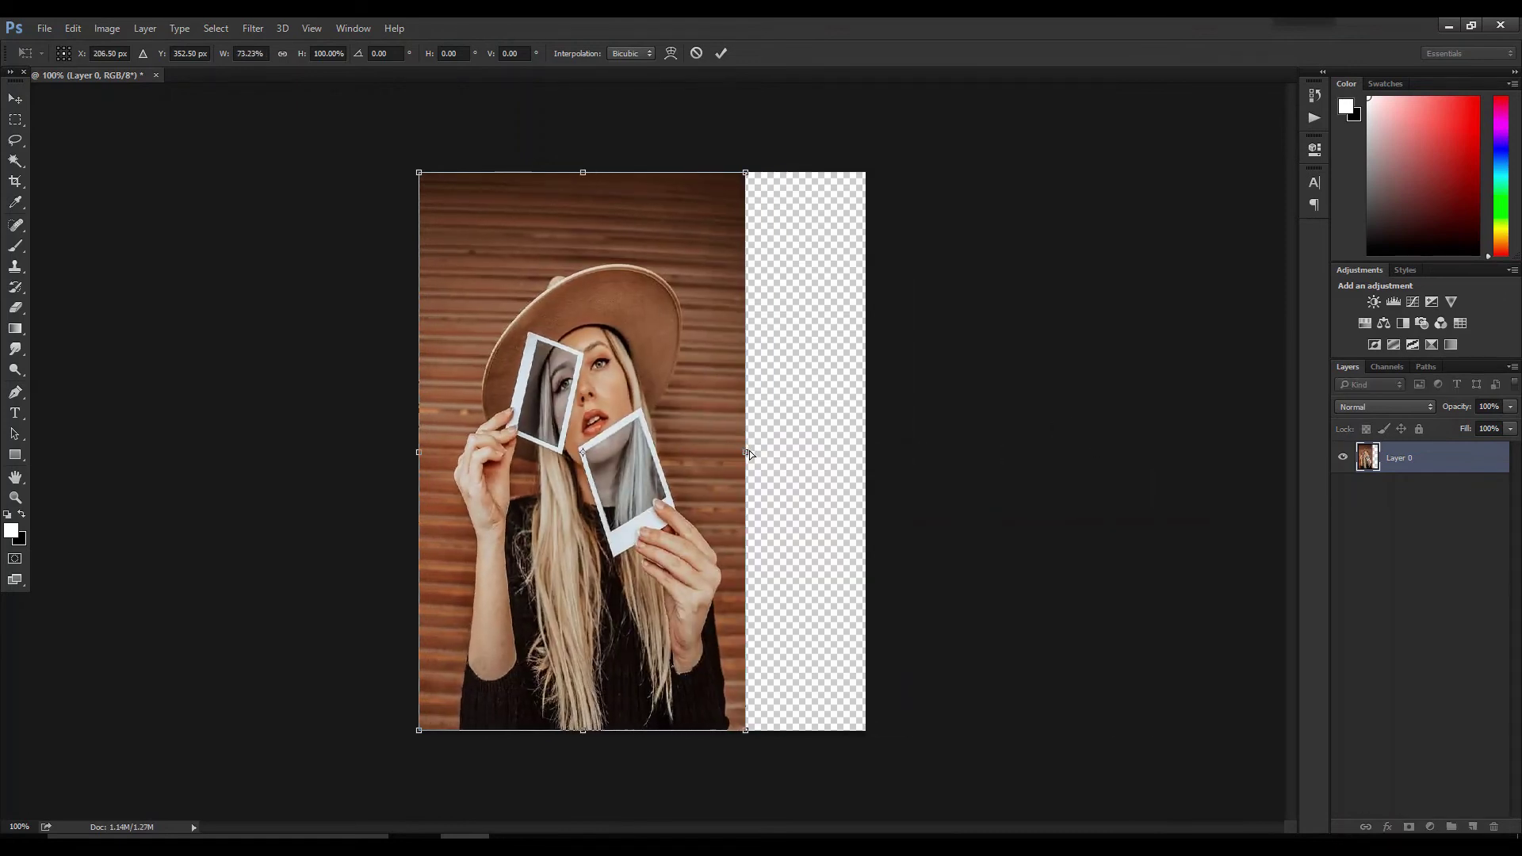
{"action": "key", "text": "Escape"}
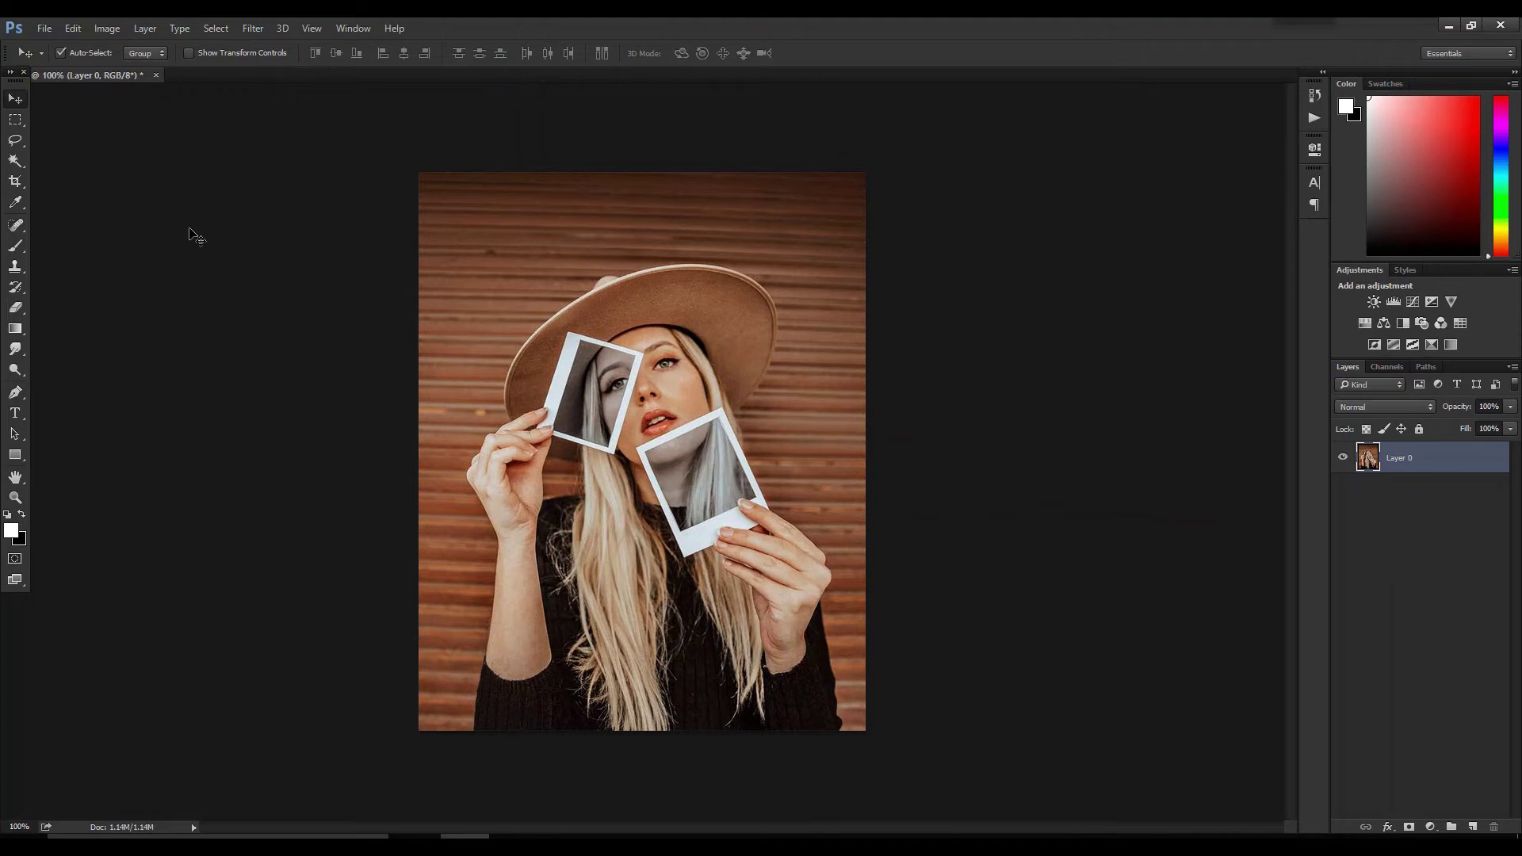
Extend the canvas to the right of the photo with the Crop tool at a 20:15 ratio.
{"action": "key", "text": "c"}
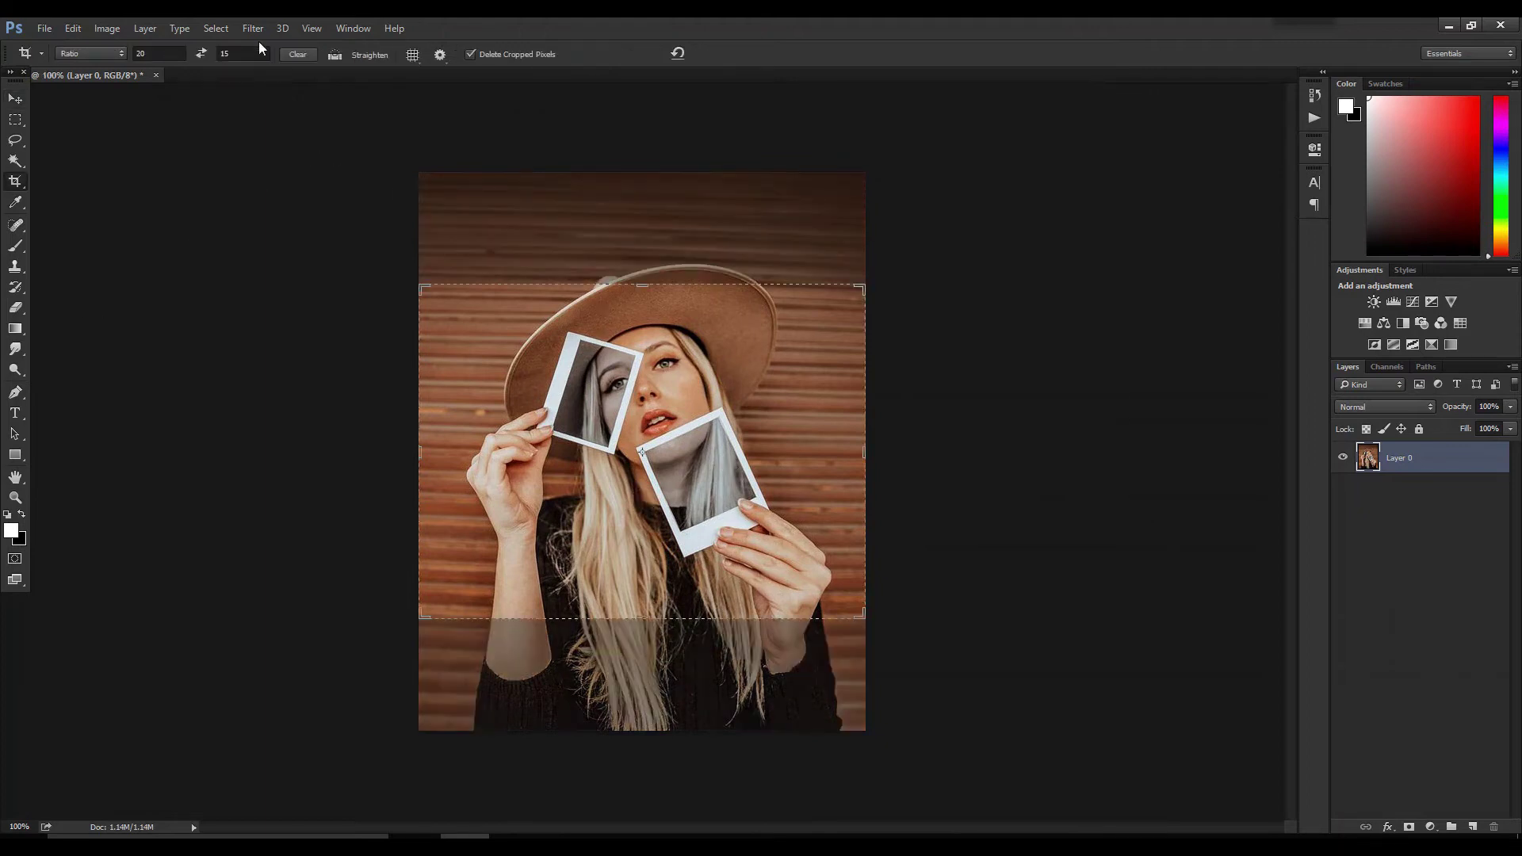
{"action": "key", "text": "Return"}
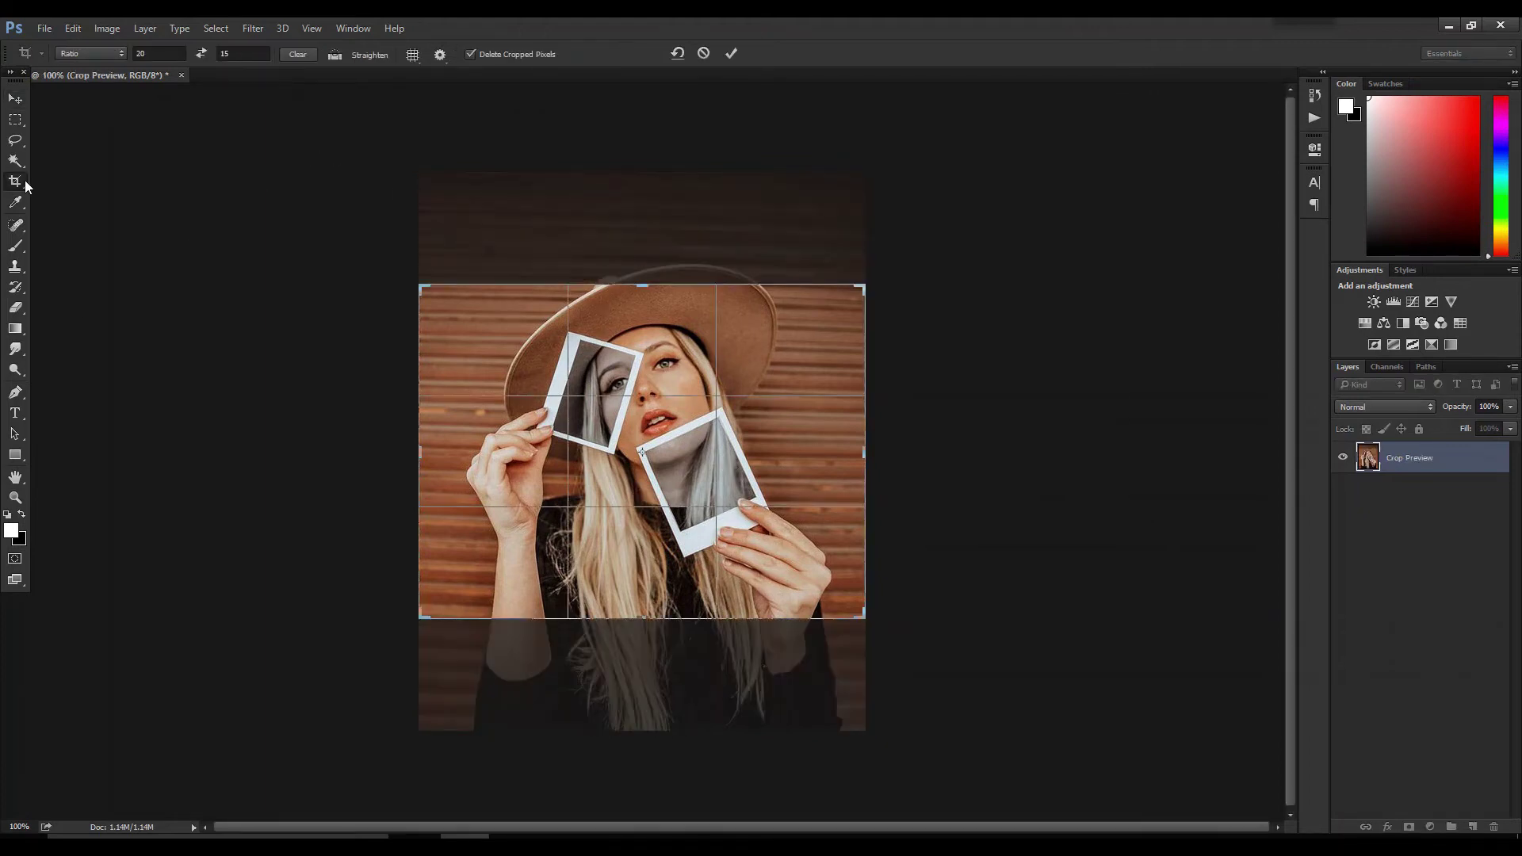
{"action": "left_click_drag", "start_coordinate": [800, 454], "coordinate": [898, 462]}
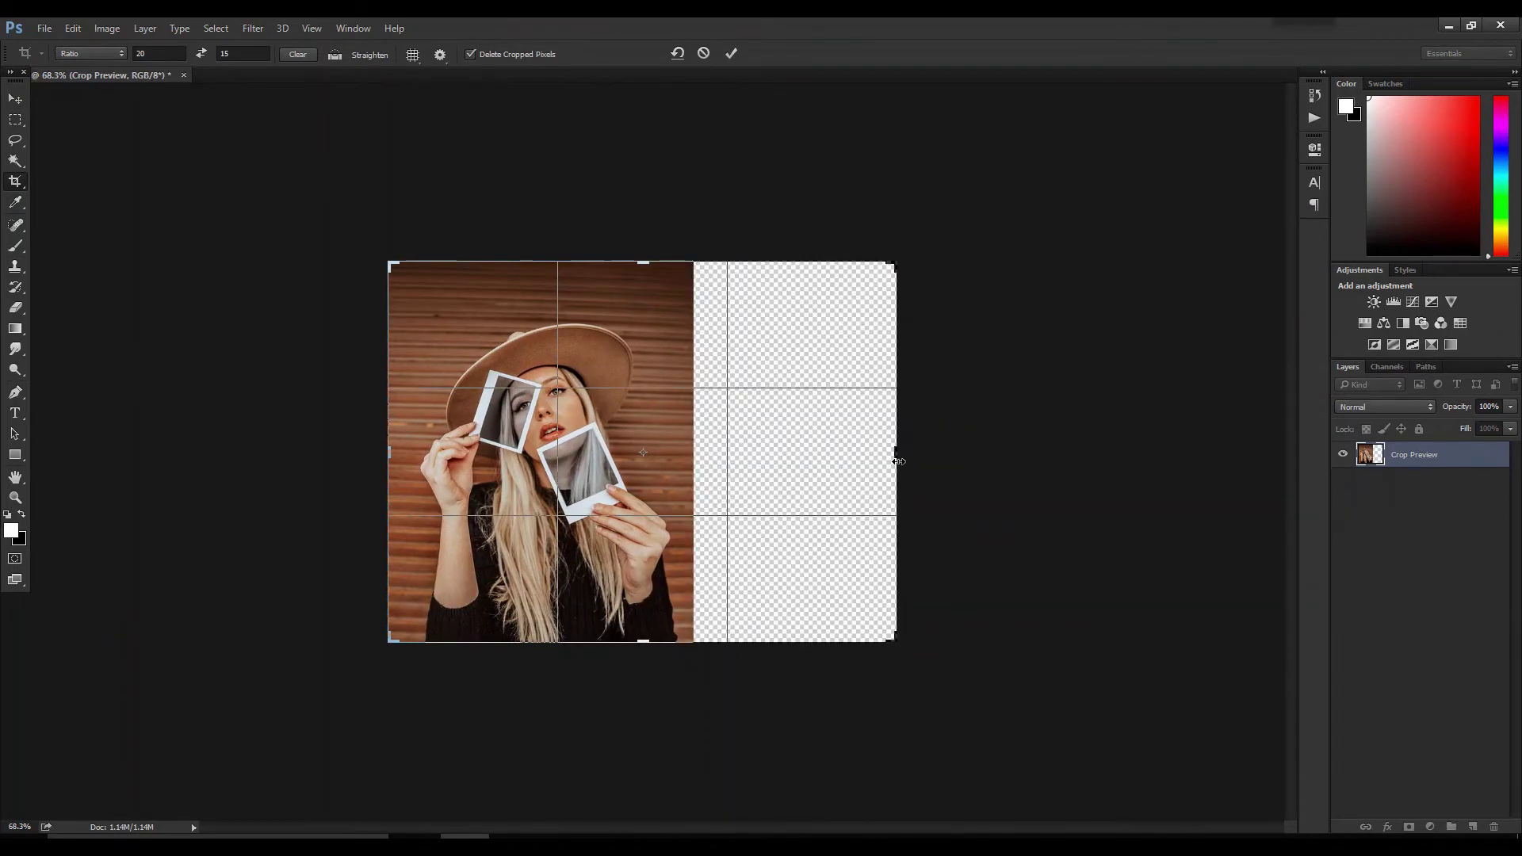
{"action": "key", "text": "Return"}
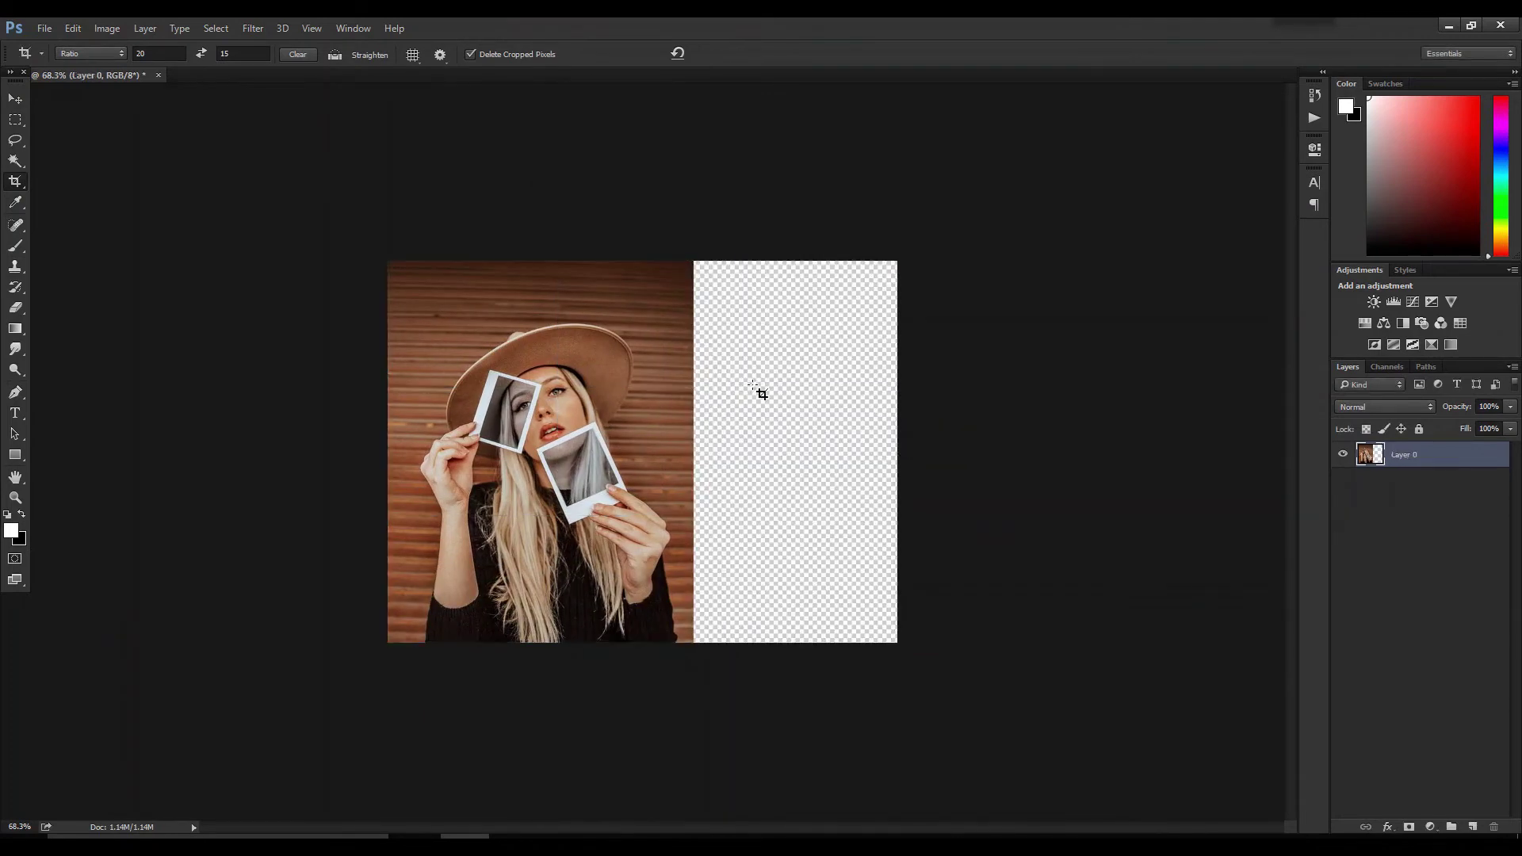
{"action": "left_click", "coordinate": [15, 98]}
{"action": "scroll", "coordinate": [646, 456], "scroll_direction": "up", "scroll_amount": 3}
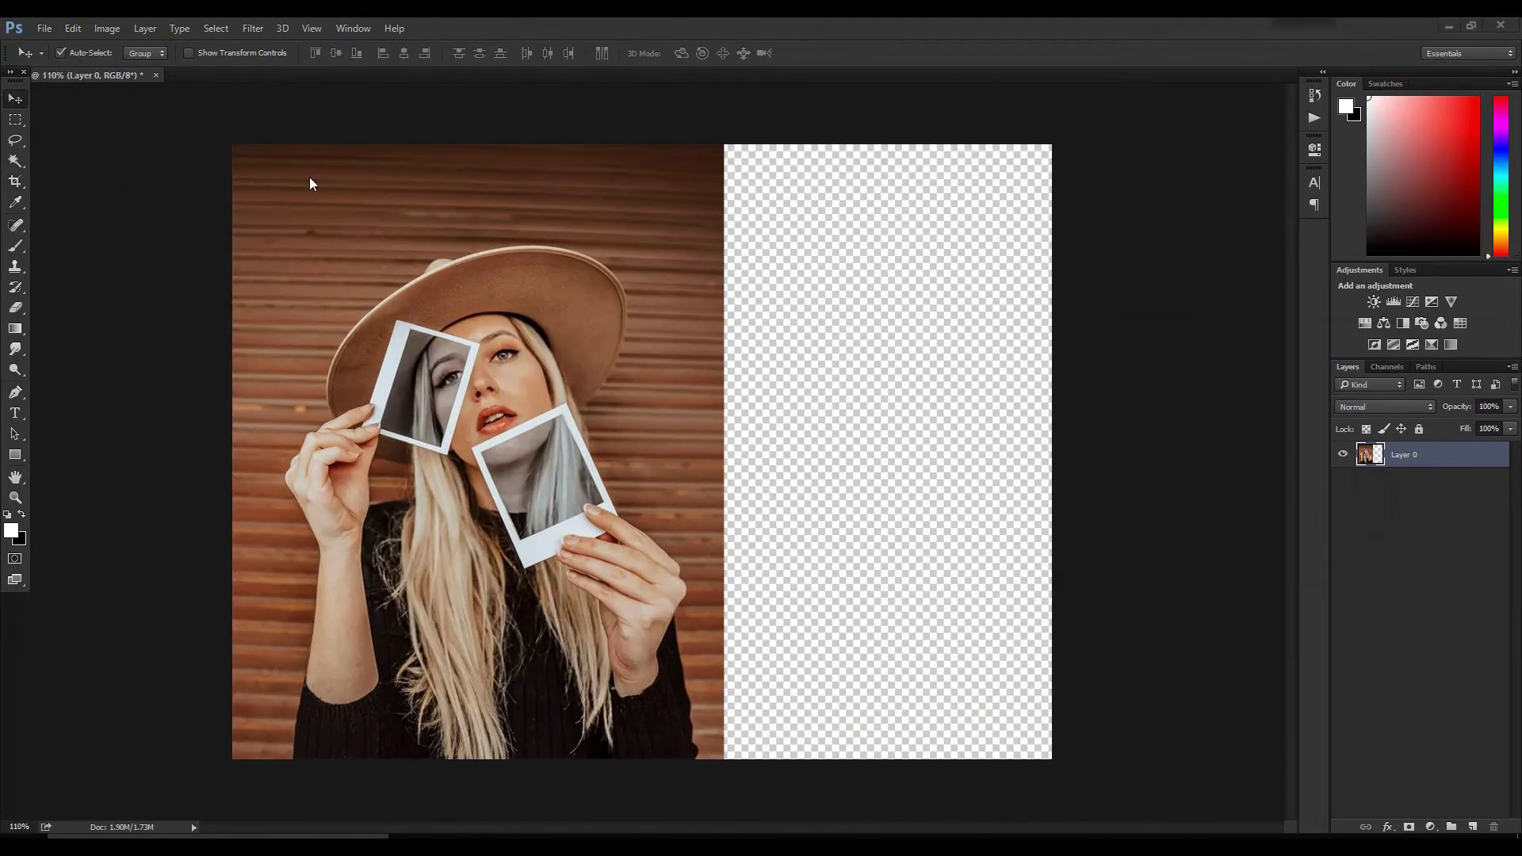
Try stretching Layer 0 to about 104% width with Content-Aware Scale.
{"action": "left_click", "coordinate": [72, 29]}
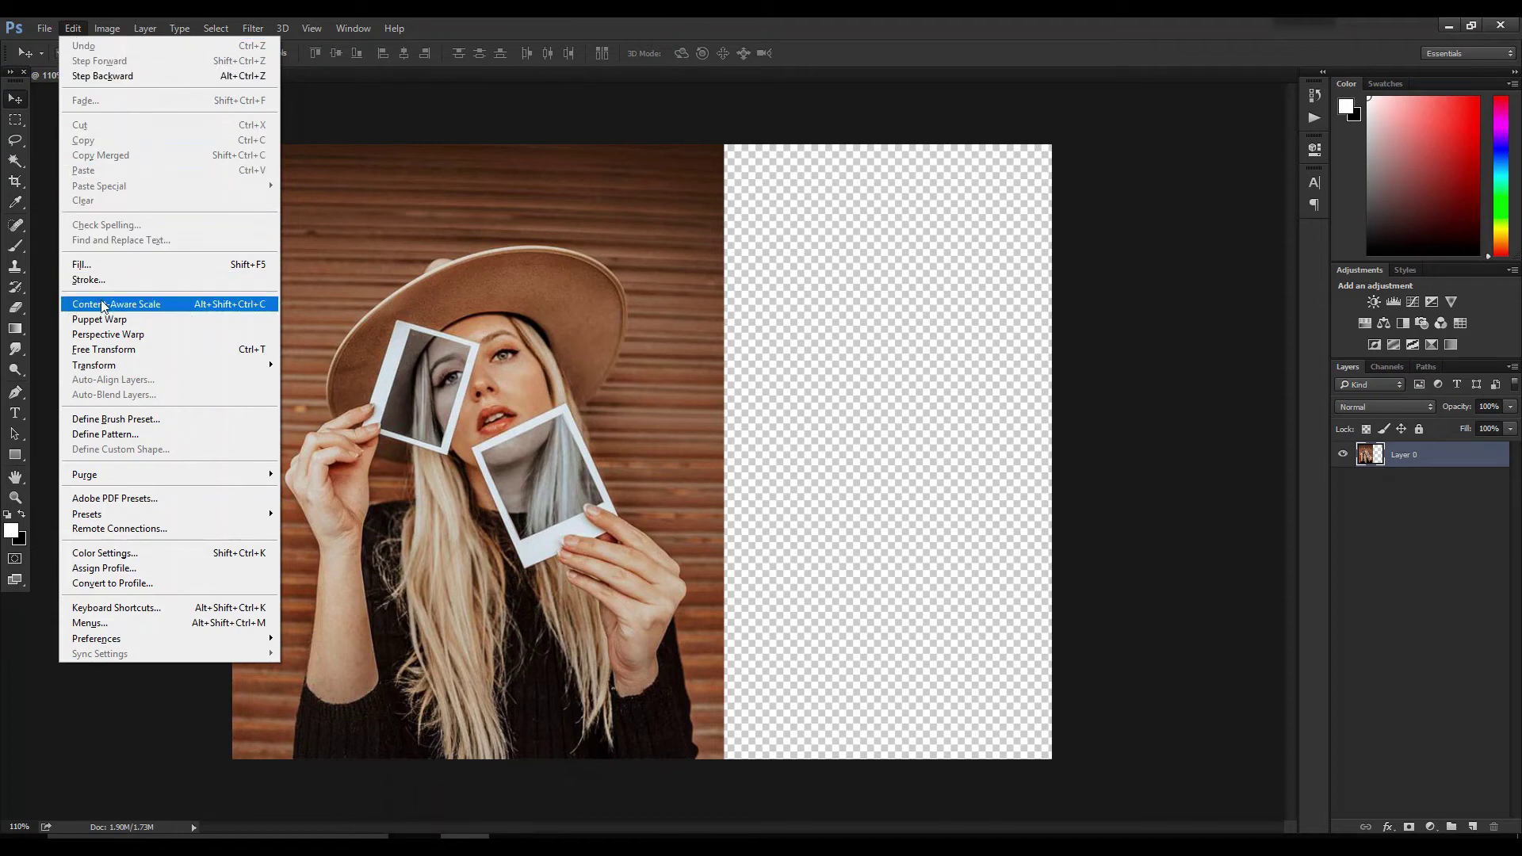
{"action": "left_click", "coordinate": [165, 305]}
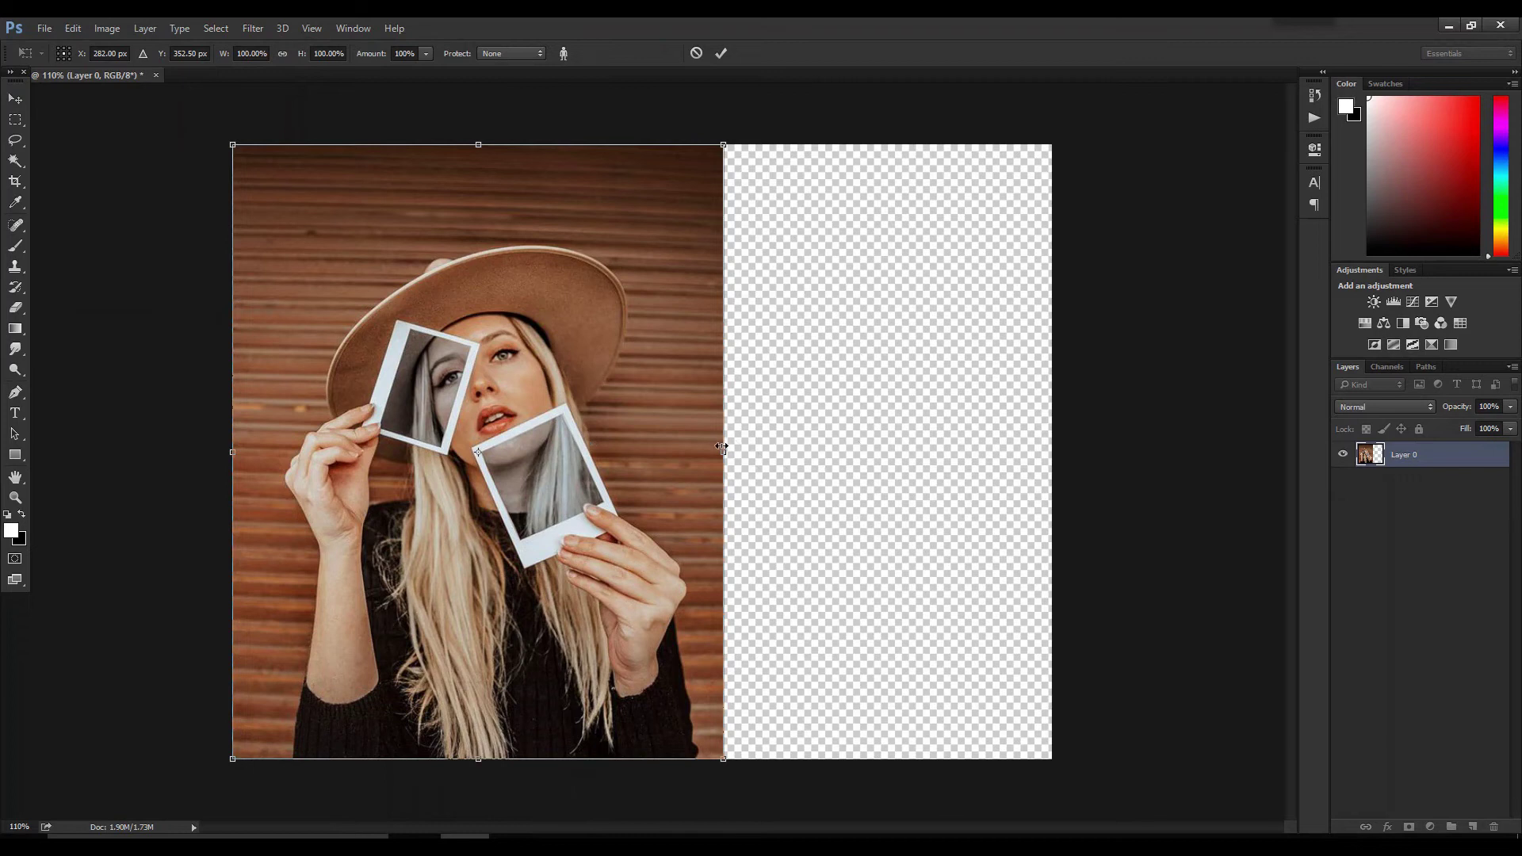
{"action": "mouse_move", "coordinate": [726, 451]}
{"action": "left_mouse_down"}
{"action": "mouse_move", "coordinate": [816, 455]}
{"action": "mouse_move", "coordinate": [723, 455]}
{"action": "left_mouse_up"}
{"action": "key", "text": "Return"}
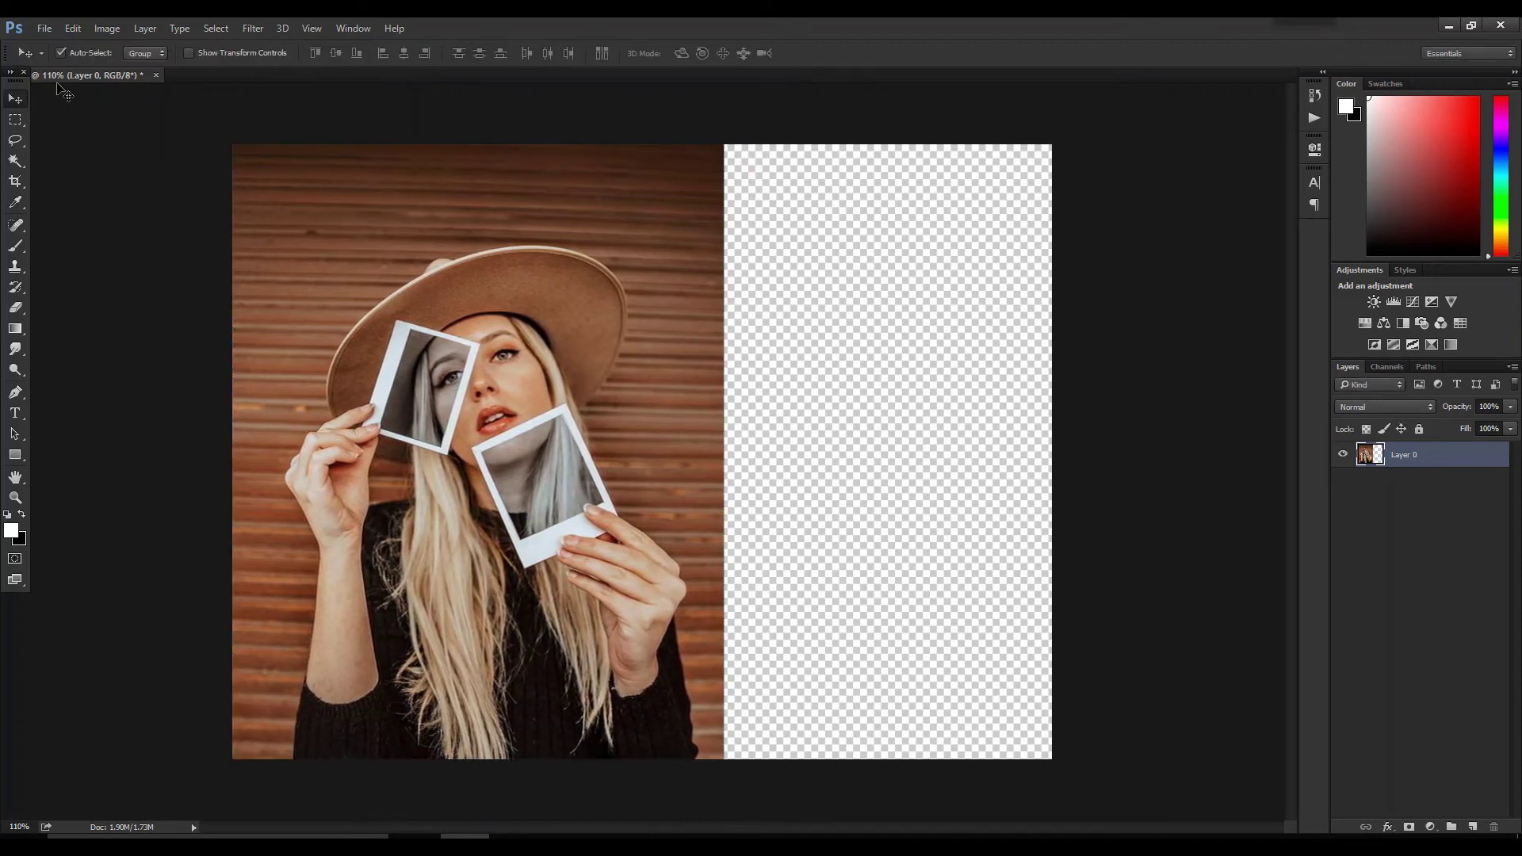
{"action": "left_click", "coordinate": [73, 29]}
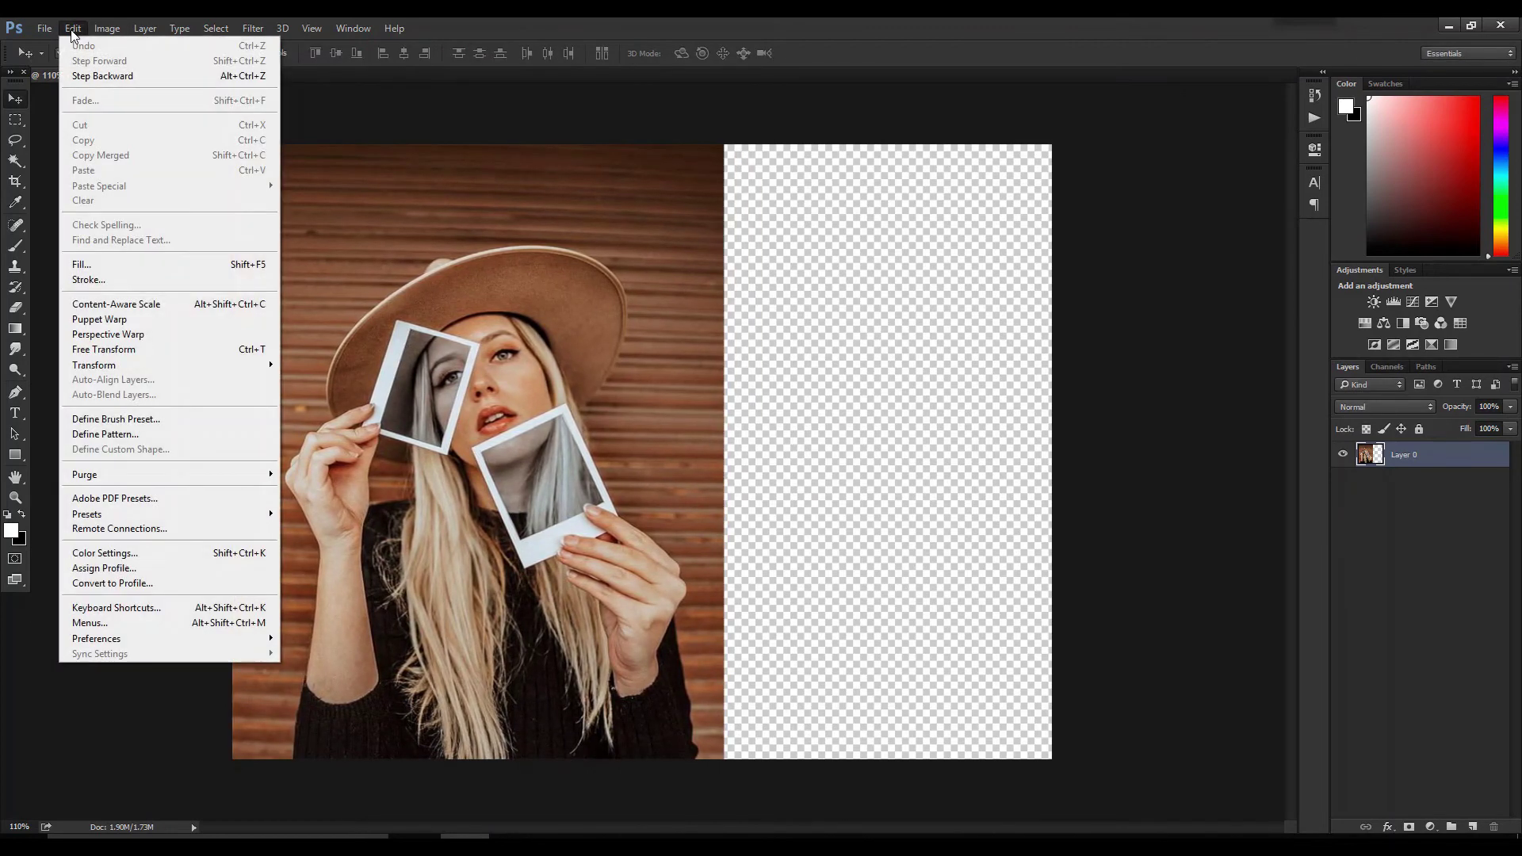
{"action": "left_click", "coordinate": [101, 306]}
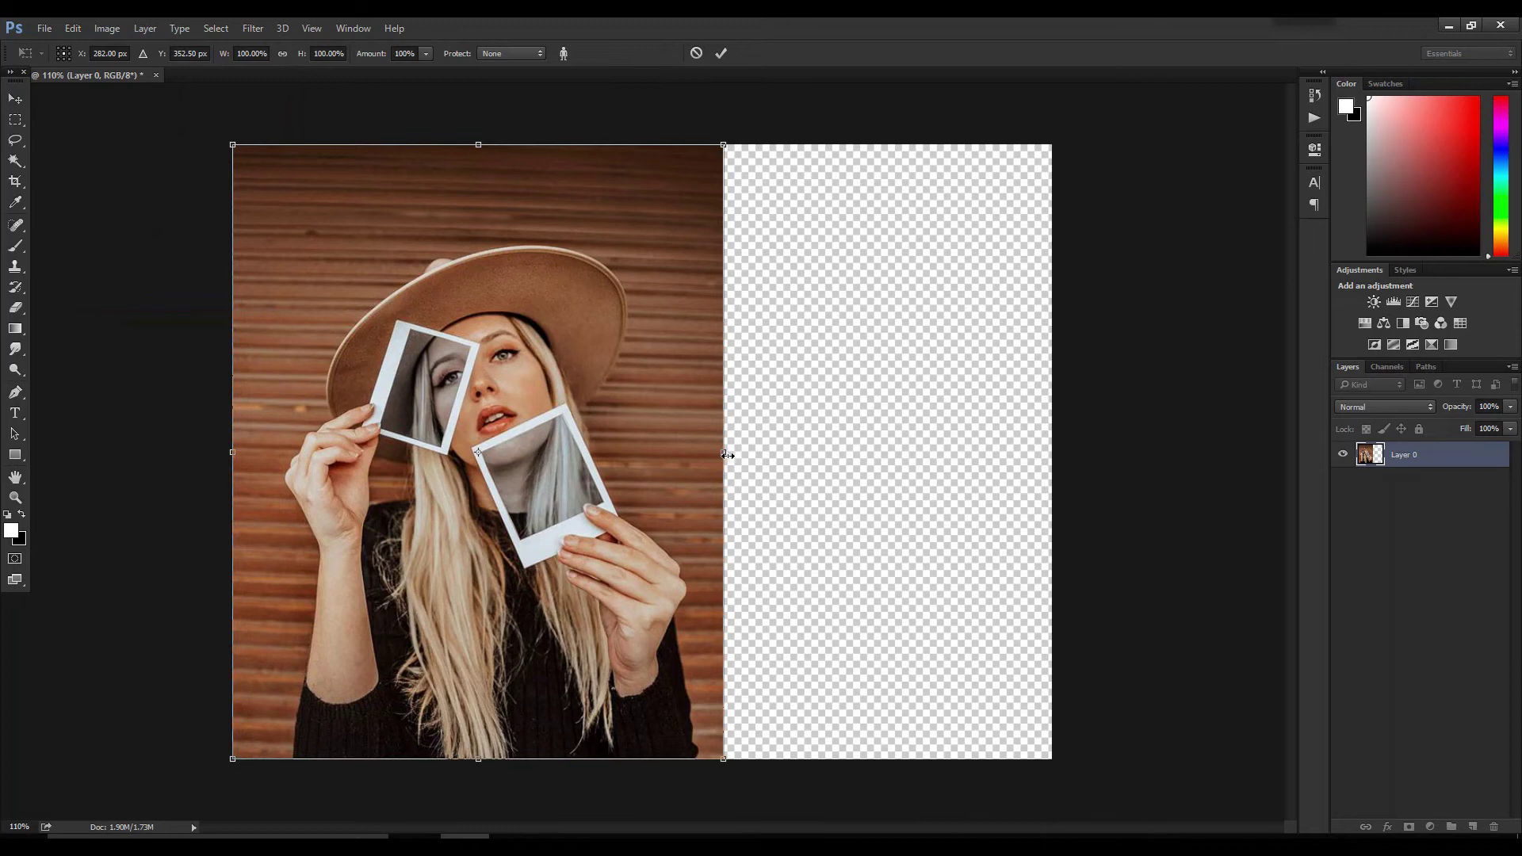
{"action": "left_click_drag", "start_coordinate": [728, 455], "coordinate": [739, 455]}
{"action": "left_click_drag", "start_coordinate": [740, 455], "coordinate": [745, 455]}
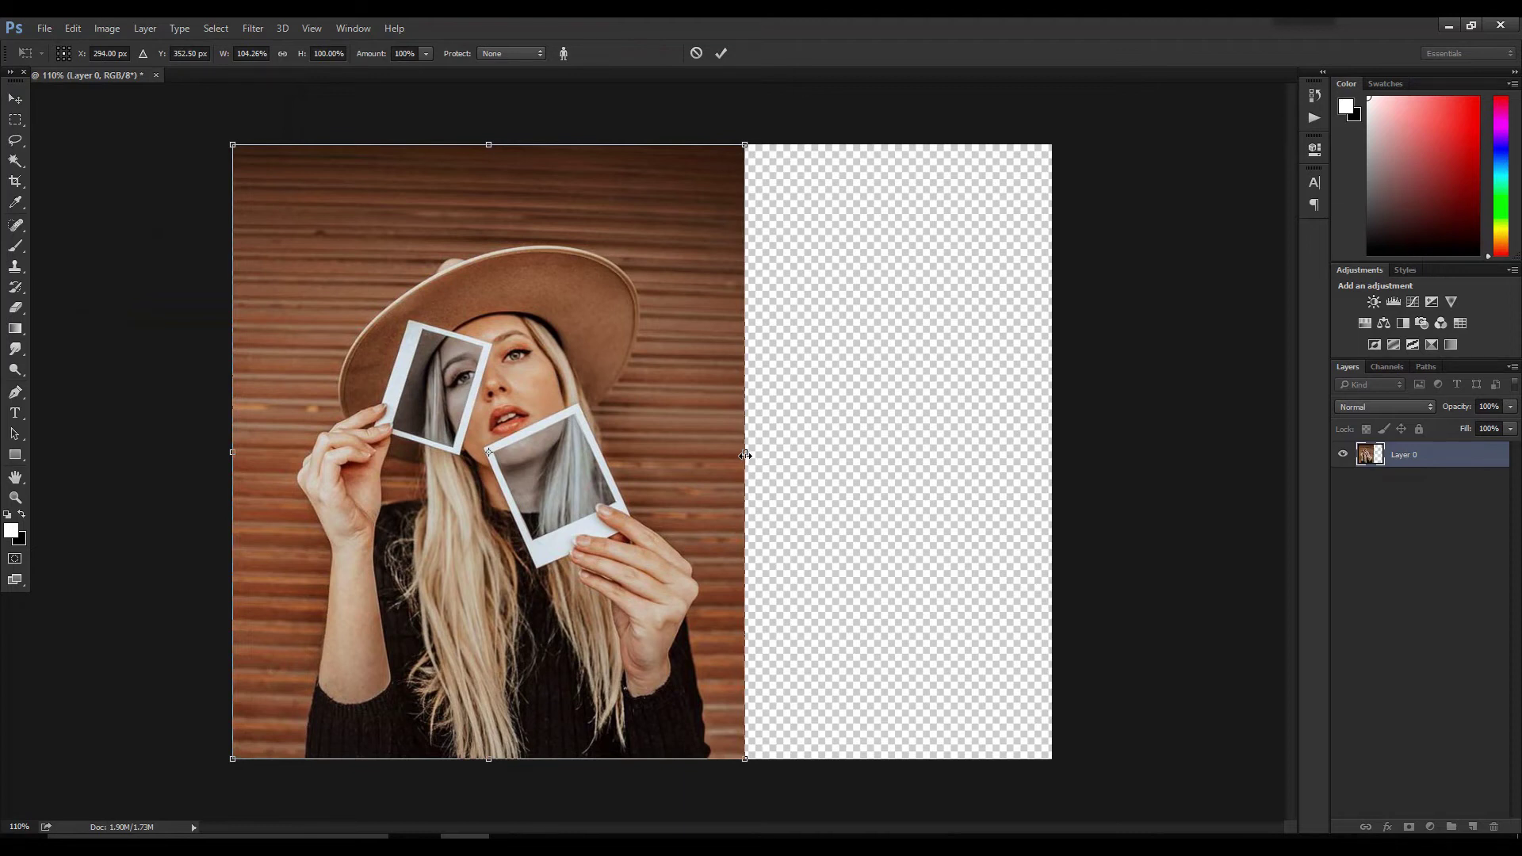
{"action": "key", "text": "Return"}
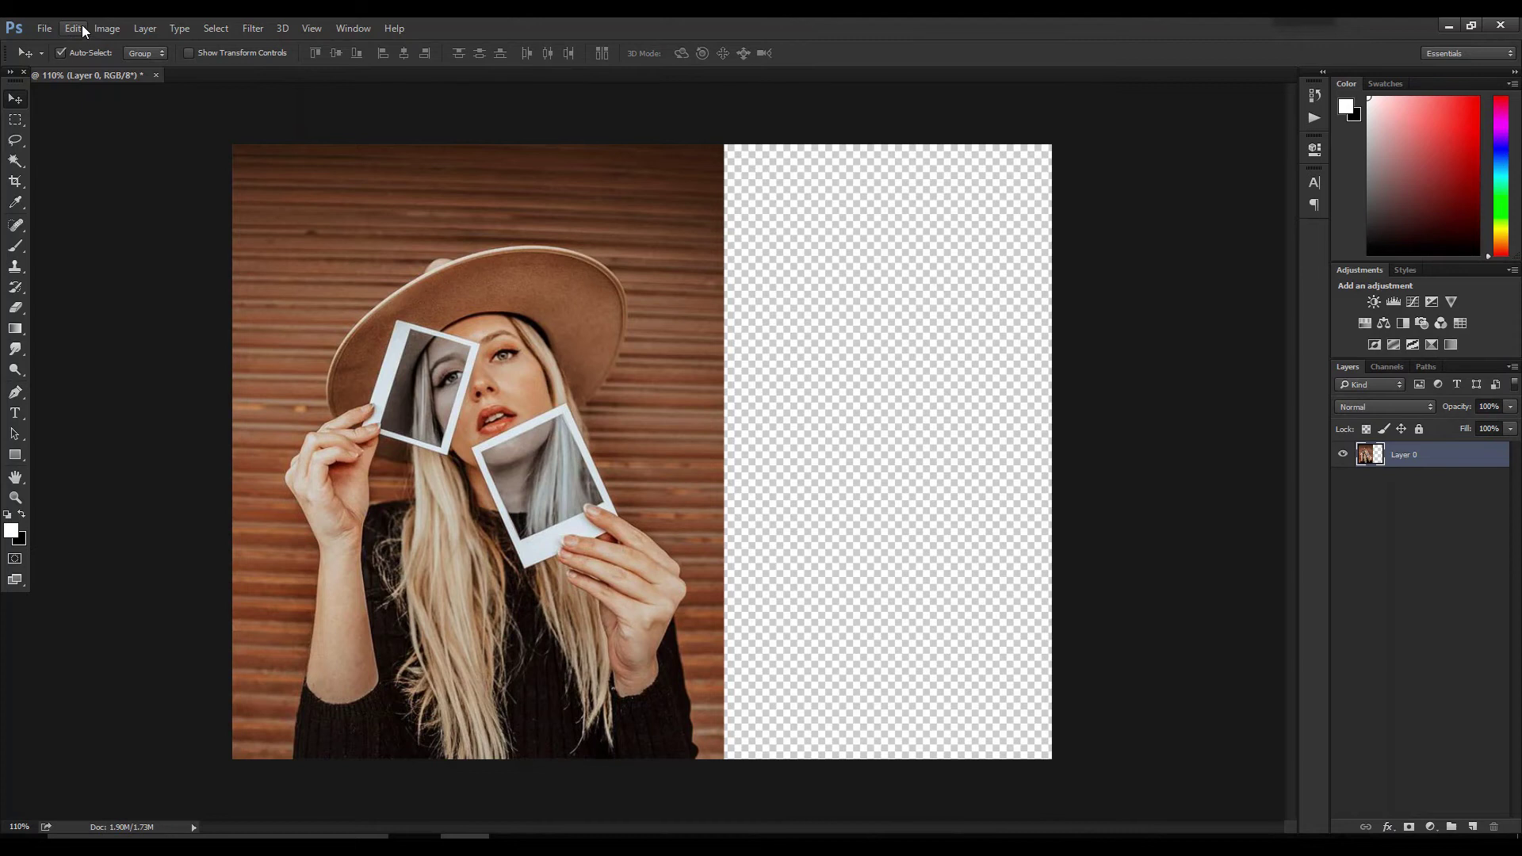
Stretch Layer 0 rightward with Content-Aware Scale to cover part of the transparent canvas area.
{"action": "left_click", "coordinate": [83, 27]}
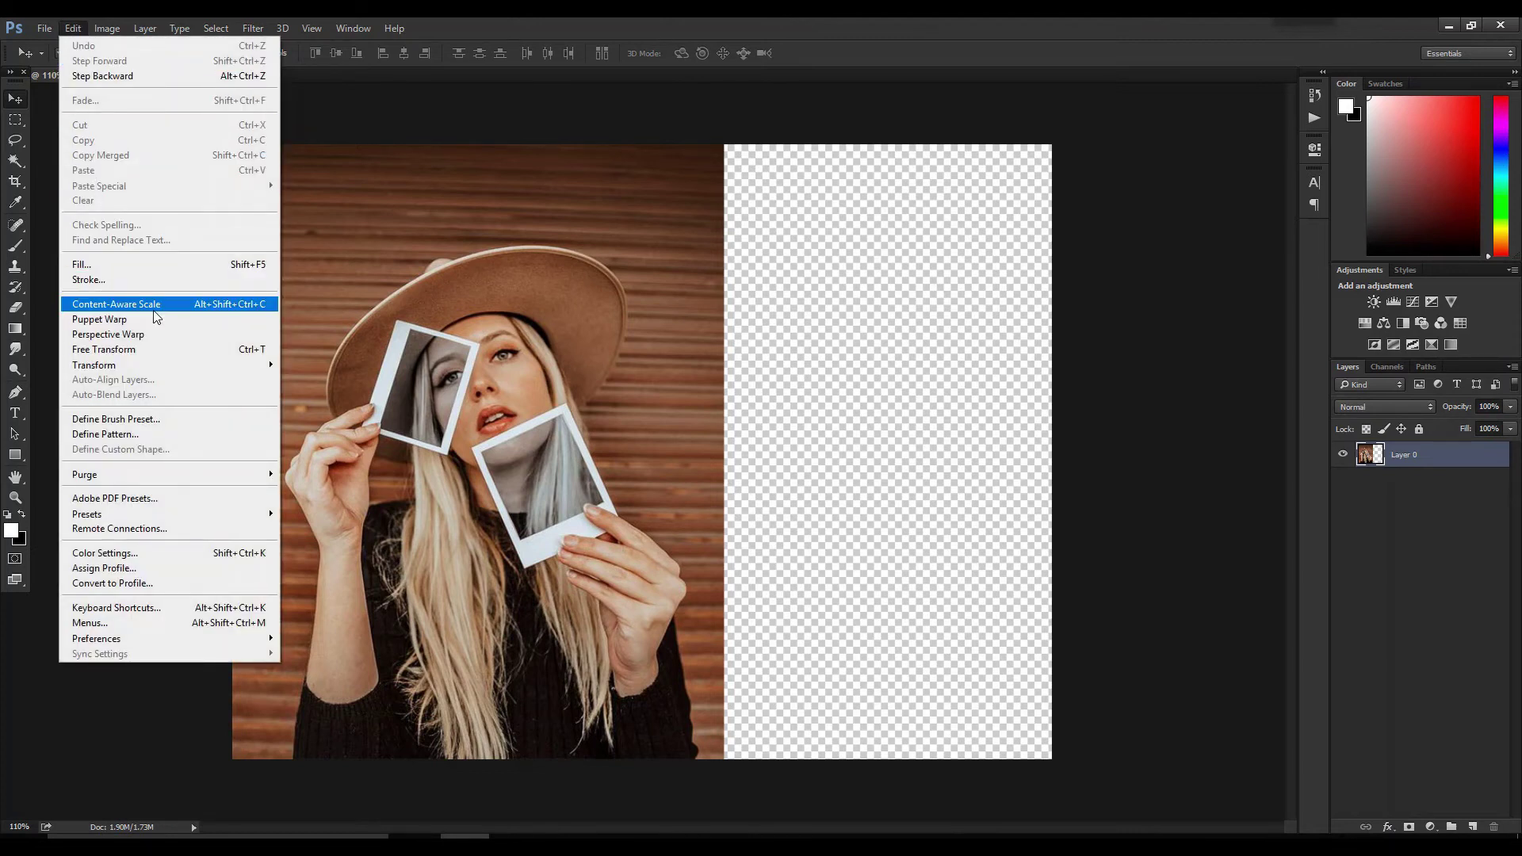
{"action": "left_click", "coordinate": [119, 305]}
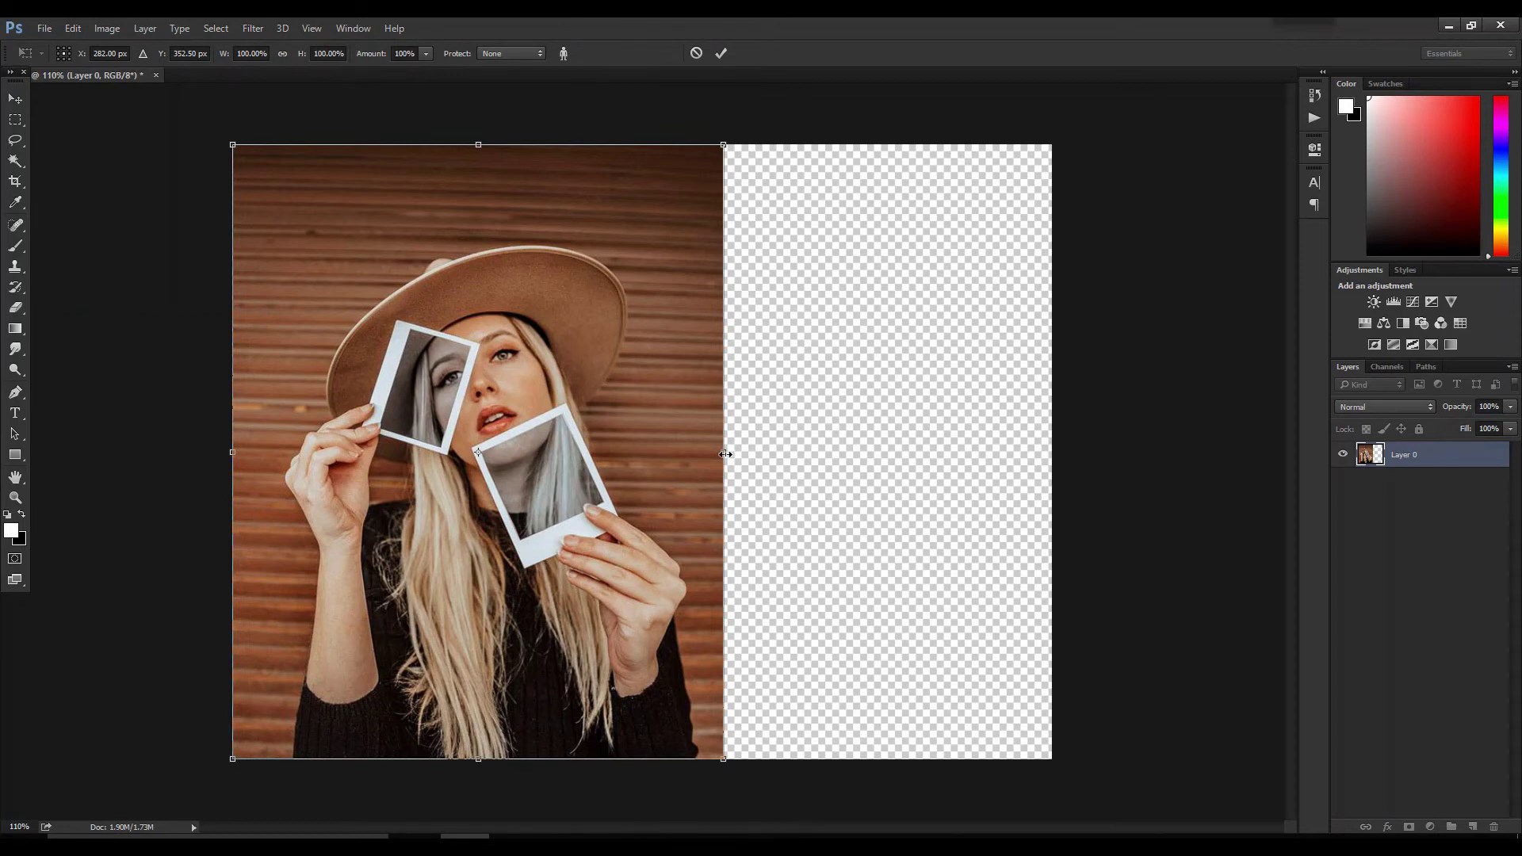
{"action": "left_click_drag", "start_coordinate": [726, 454], "coordinate": [799, 455]}
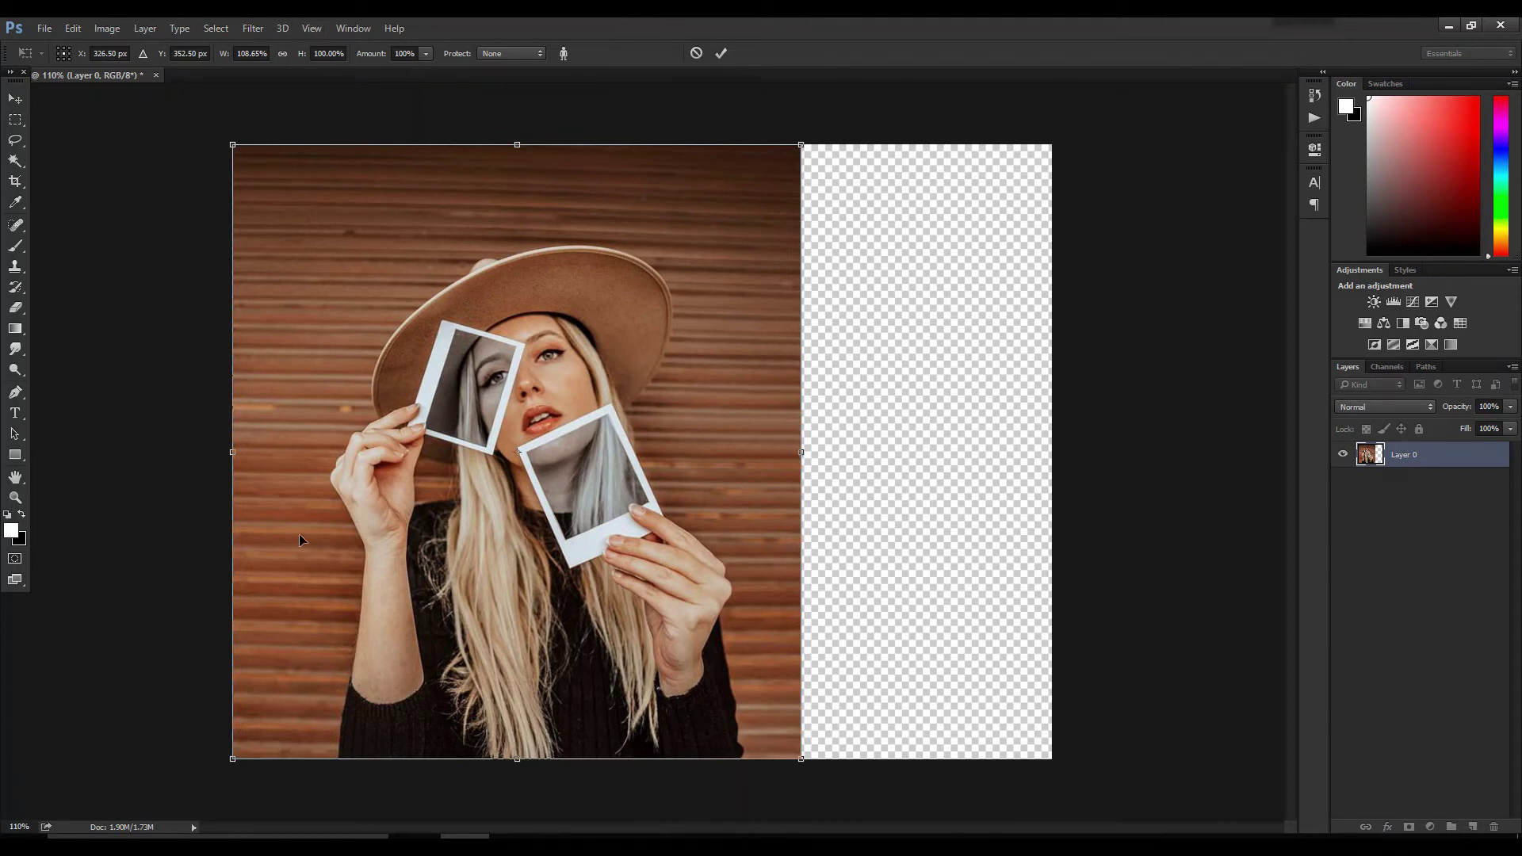
{"action": "key", "text": "Return"}
Repeat Content-Aware Scale on Layer 0 until the photo fills the full canvas width, with the last pass at about 112% width.
{"action": "left_click", "coordinate": [63, 28]}
{"action": "left_click", "coordinate": [119, 304]}
{"action": "left_click_drag", "start_coordinate": [801, 452], "coordinate": [1054, 457]}
{"action": "key", "text": "Return"}
{"action": "left_click", "coordinate": [72, 29]}
{"action": "left_click", "coordinate": [133, 306]}
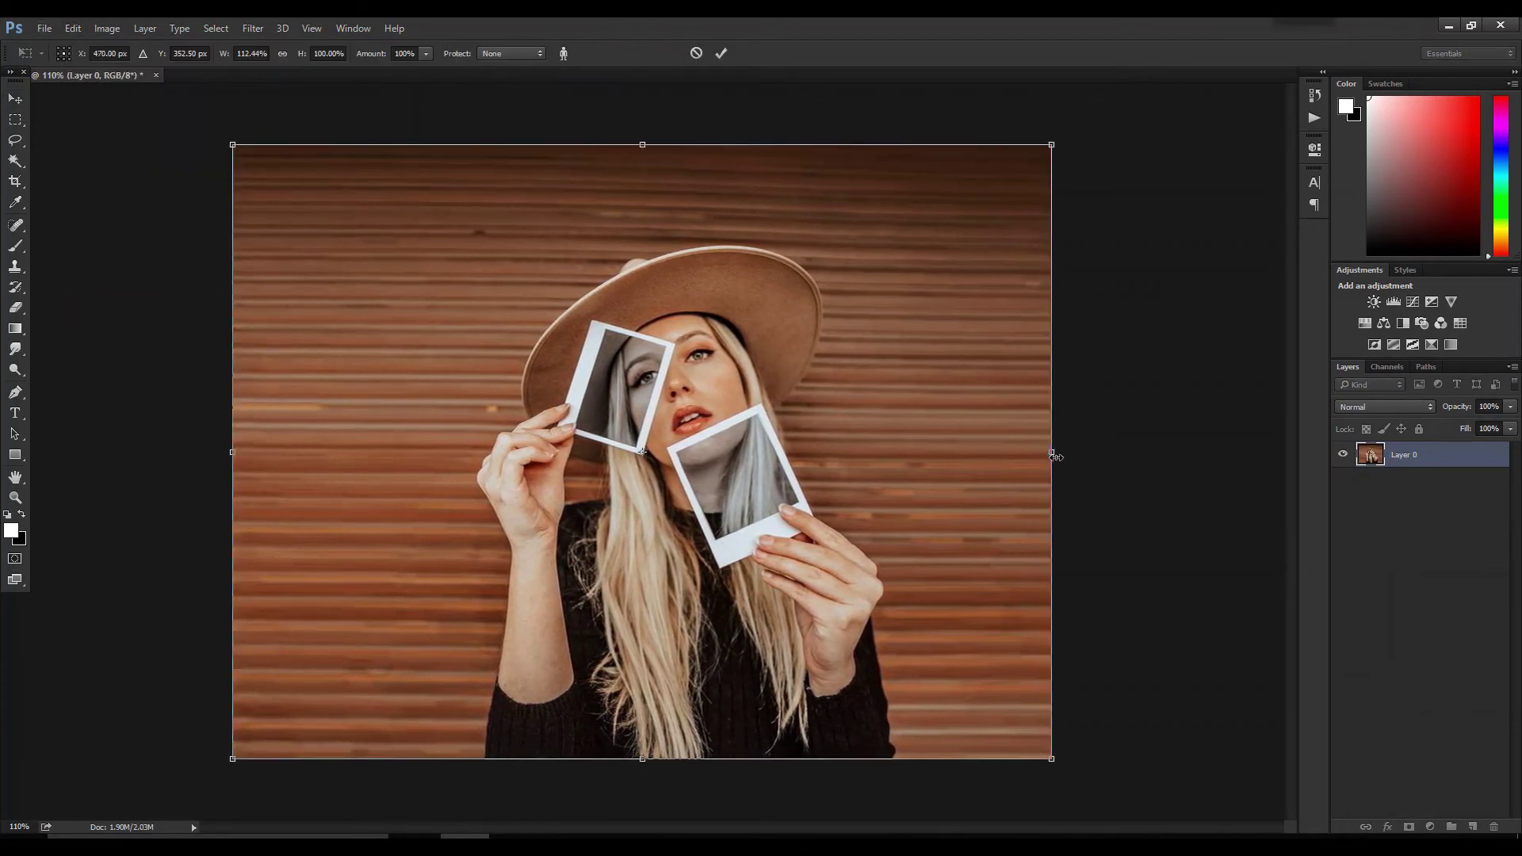
{"action": "key", "text": "Return"}
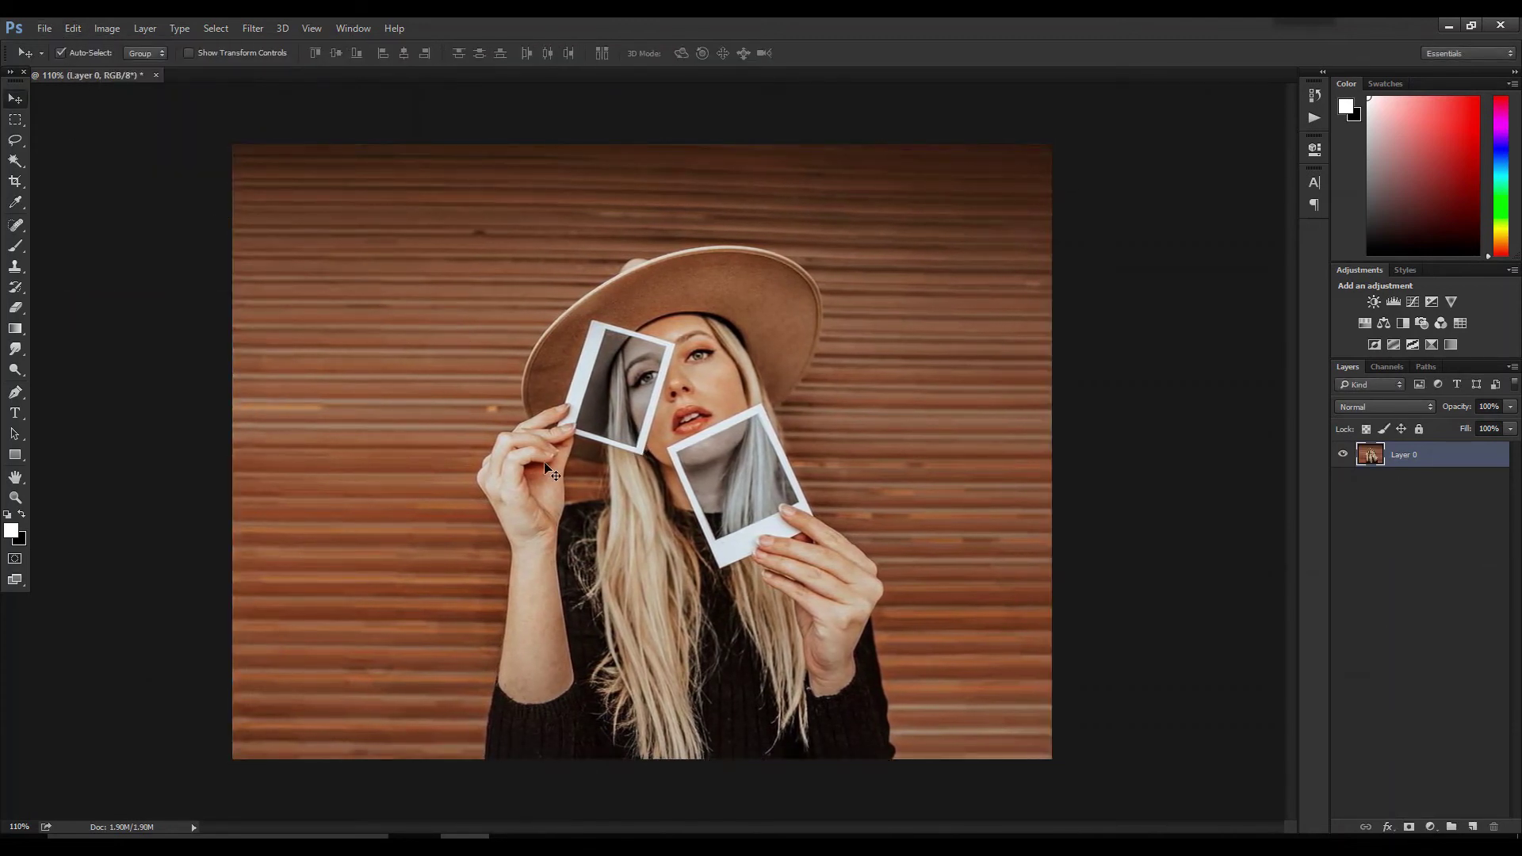
Nudge the widened photo slightly down on the canvas and move it back up.
{"action": "left_click_drag", "start_coordinate": [545, 463], "coordinate": [569, 495]}
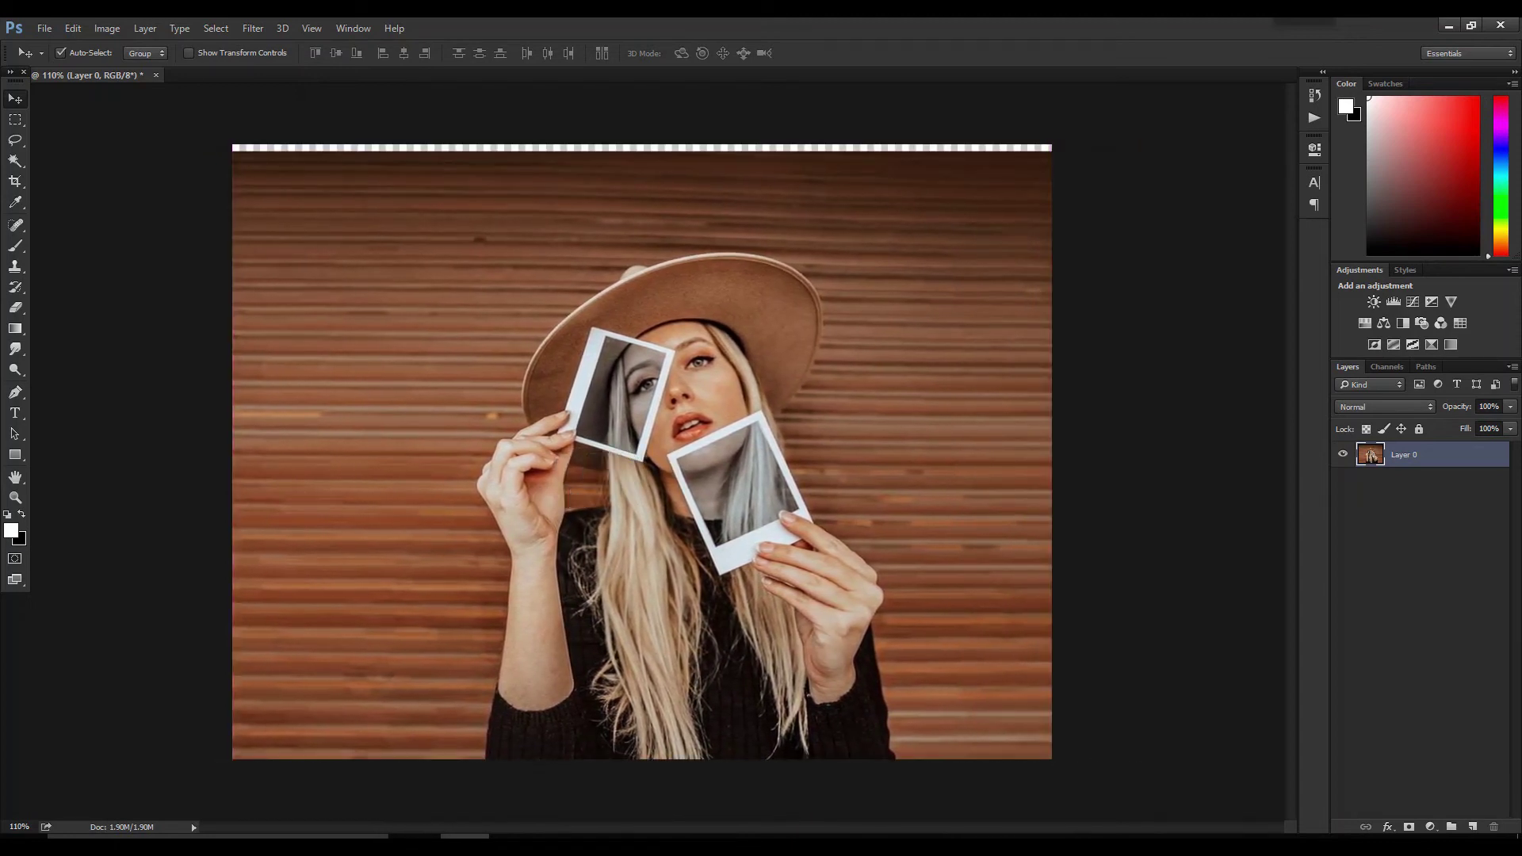
{"action": "left_click_drag", "start_coordinate": [657, 319], "coordinate": [658, 310]}
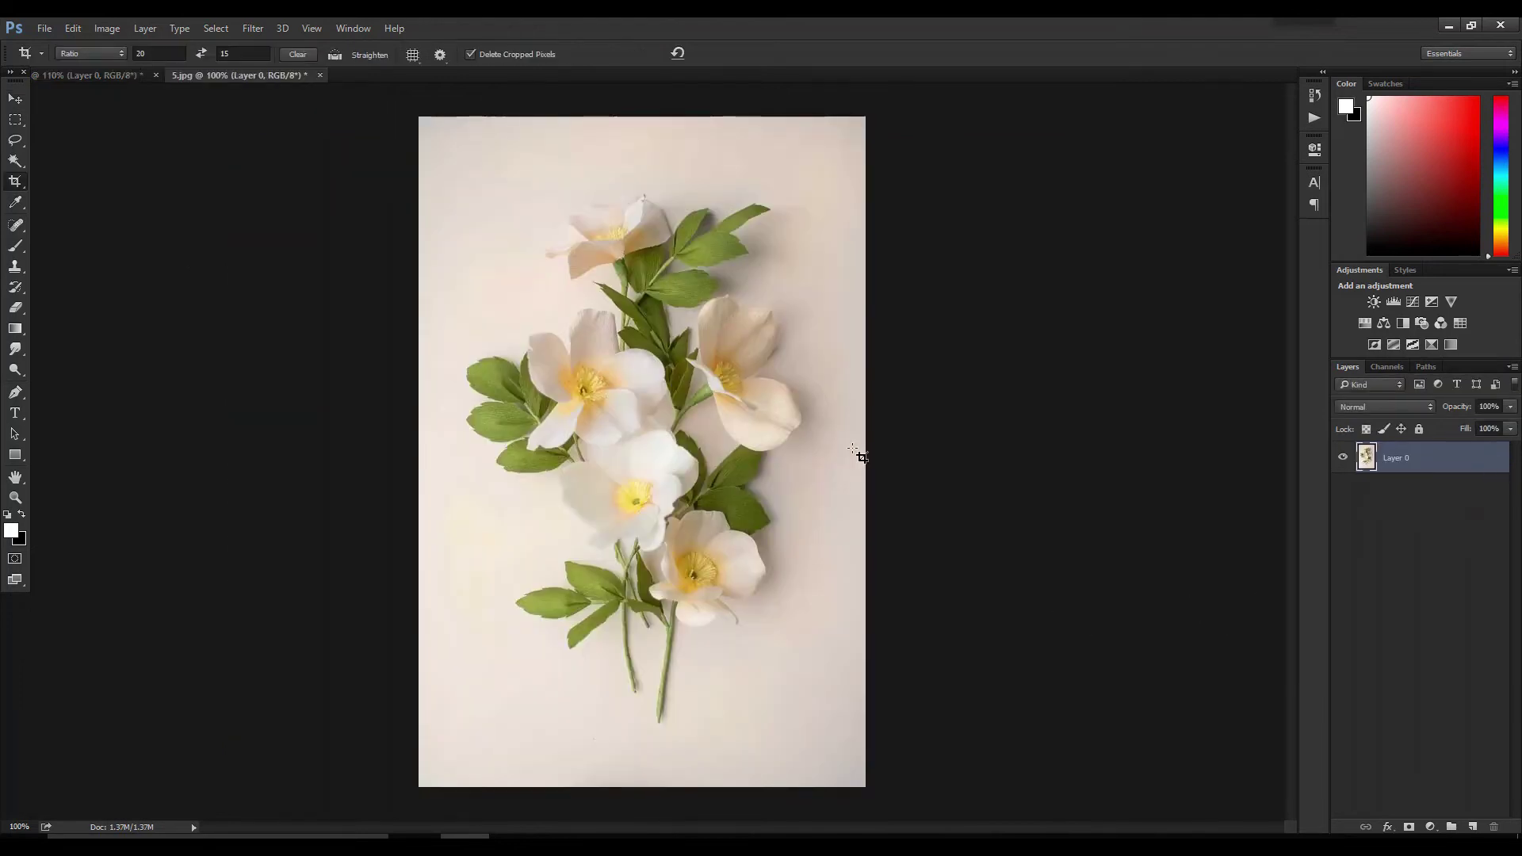
Extend the canvas of 5.jpg to the right of the flower photo with the Crop tool at a 20:15 ratio.
{"action": "left_click_drag", "start_coordinate": [862, 453], "coordinate": [1102, 555]}
{"action": "left_click", "coordinate": [730, 53]}
{"action": "key", "text": "v"}
Stretch the flower photo rightward with Content-Aware Scale in two passes until it fills the full canvas width.
{"action": "left_click", "coordinate": [79, 32]}
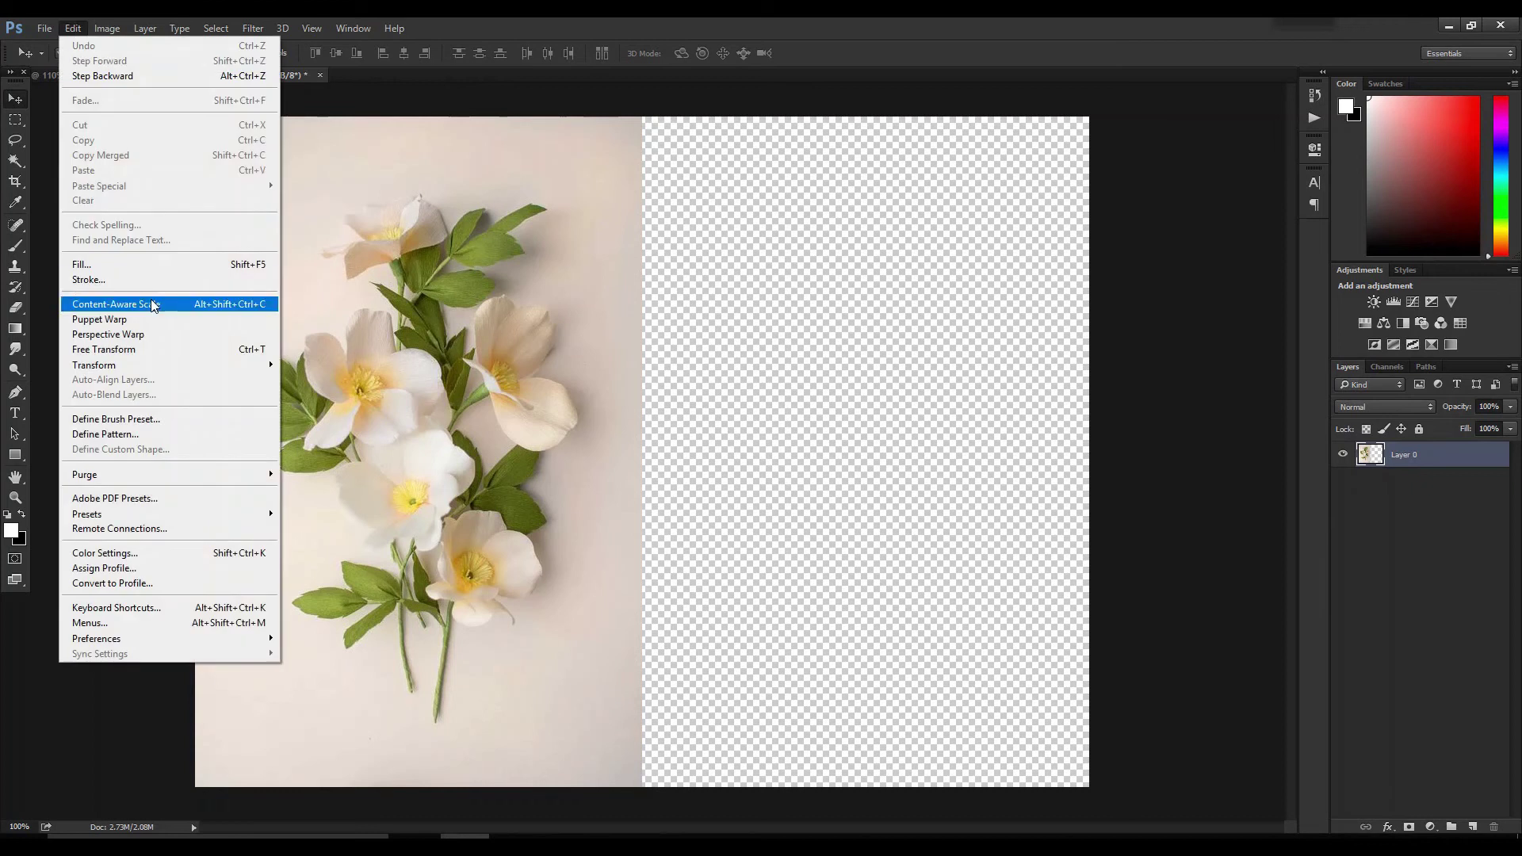
{"action": "left_click", "coordinate": [119, 299]}
{"action": "left_click_drag", "start_coordinate": [642, 452], "coordinate": [880, 514]}
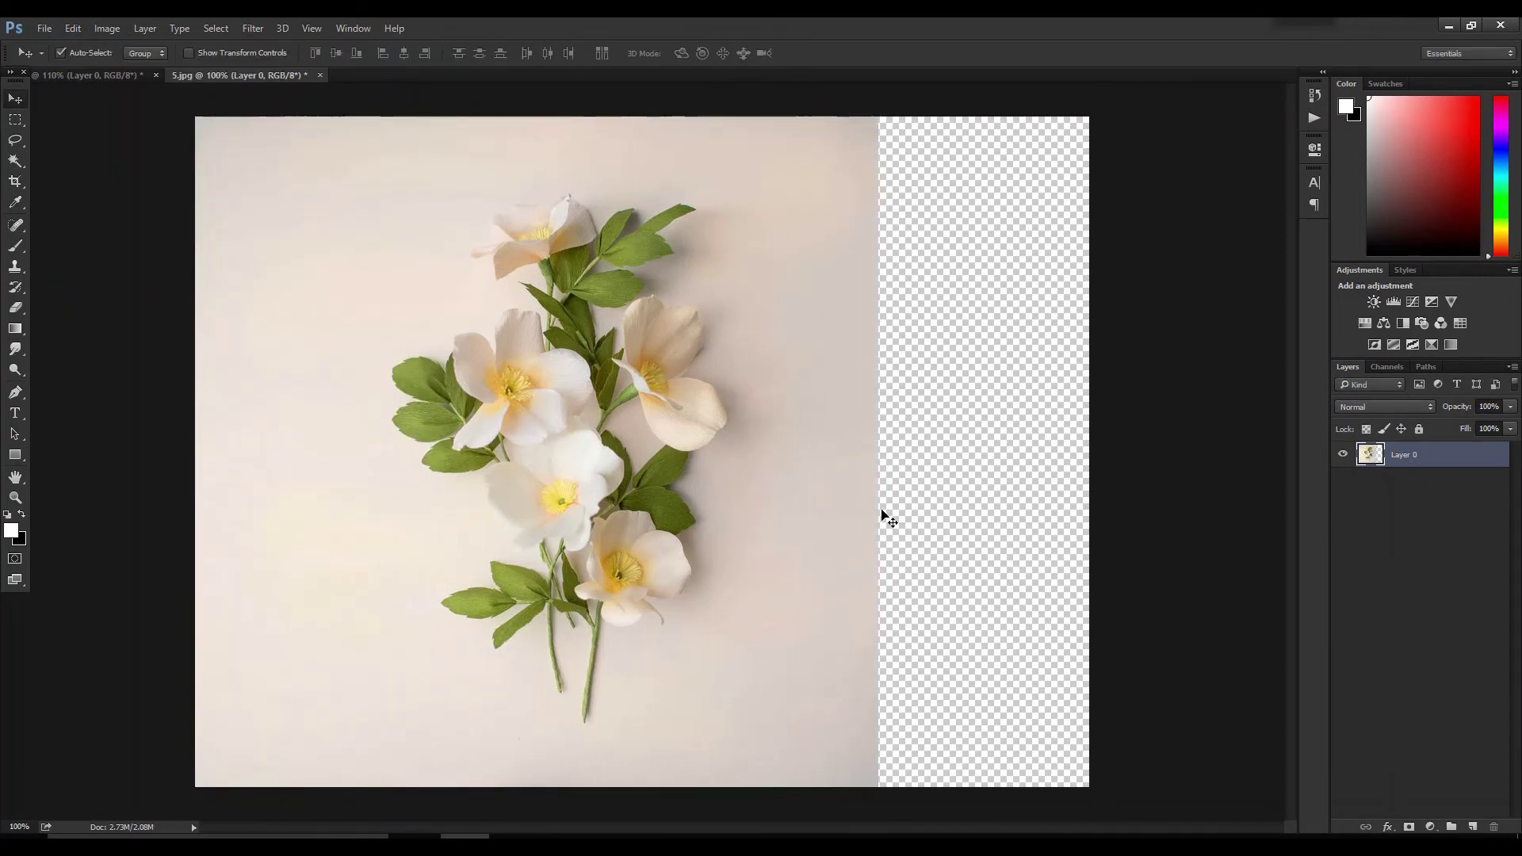
{"action": "left_click_drag", "start_coordinate": [879, 452], "coordinate": [1091, 458]}
{"action": "key", "text": "Return"}
{"action": "scroll", "coordinate": [431, 136], "scroll_direction": "down", "scroll_amount": 4}
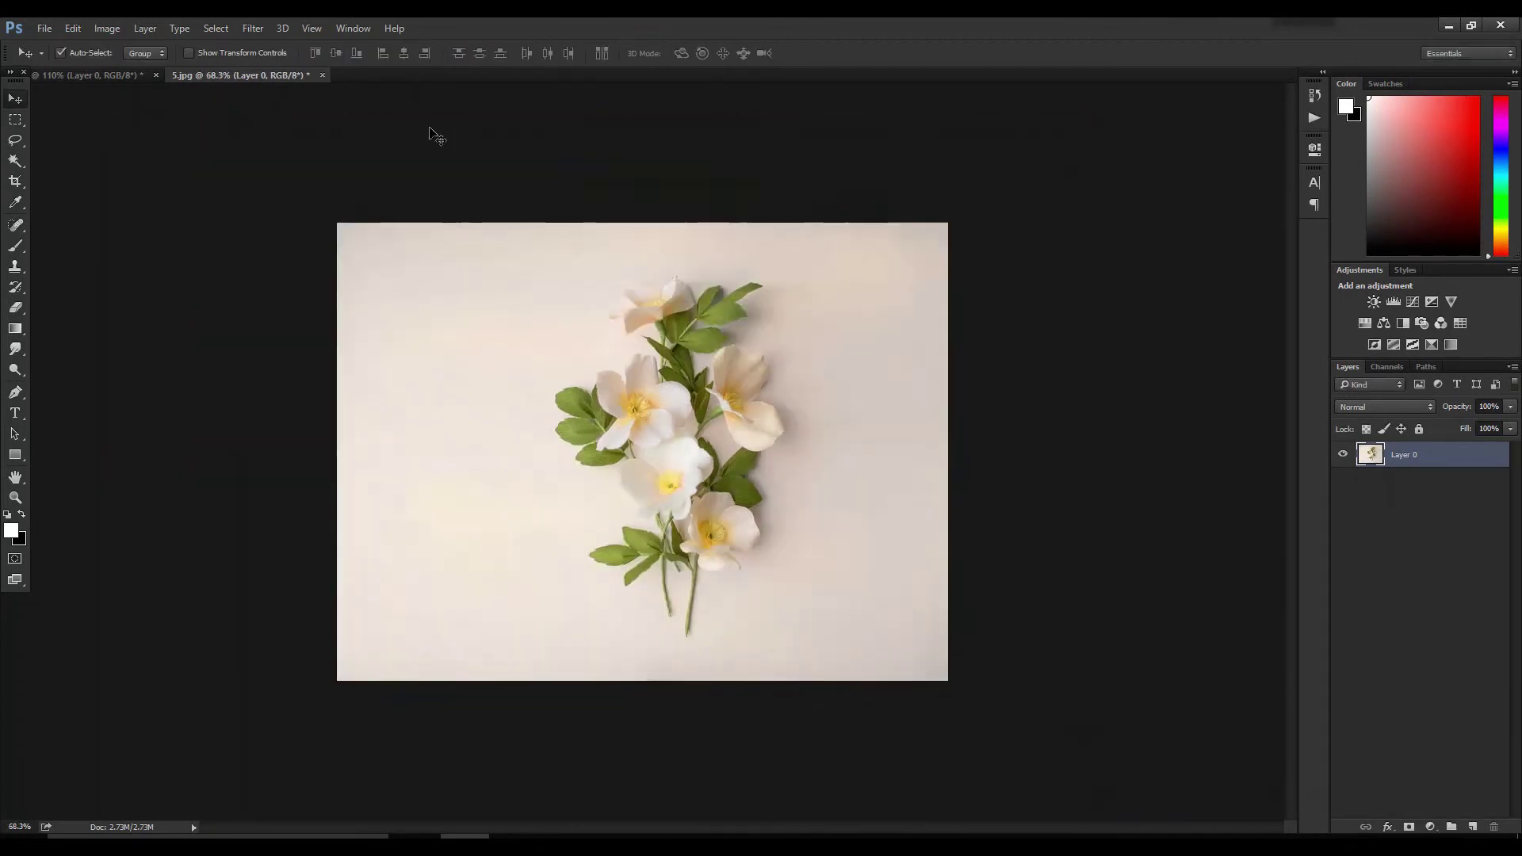
{"action": "scroll", "coordinate": [825, 480], "scroll_direction": "up", "scroll_amount": 5}
{"action": "scroll", "coordinate": [647, 388], "scroll_direction": "down", "scroll_amount": 3}
{"action": "scroll", "coordinate": [647, 389], "scroll_direction": "down", "scroll_amount": 1}
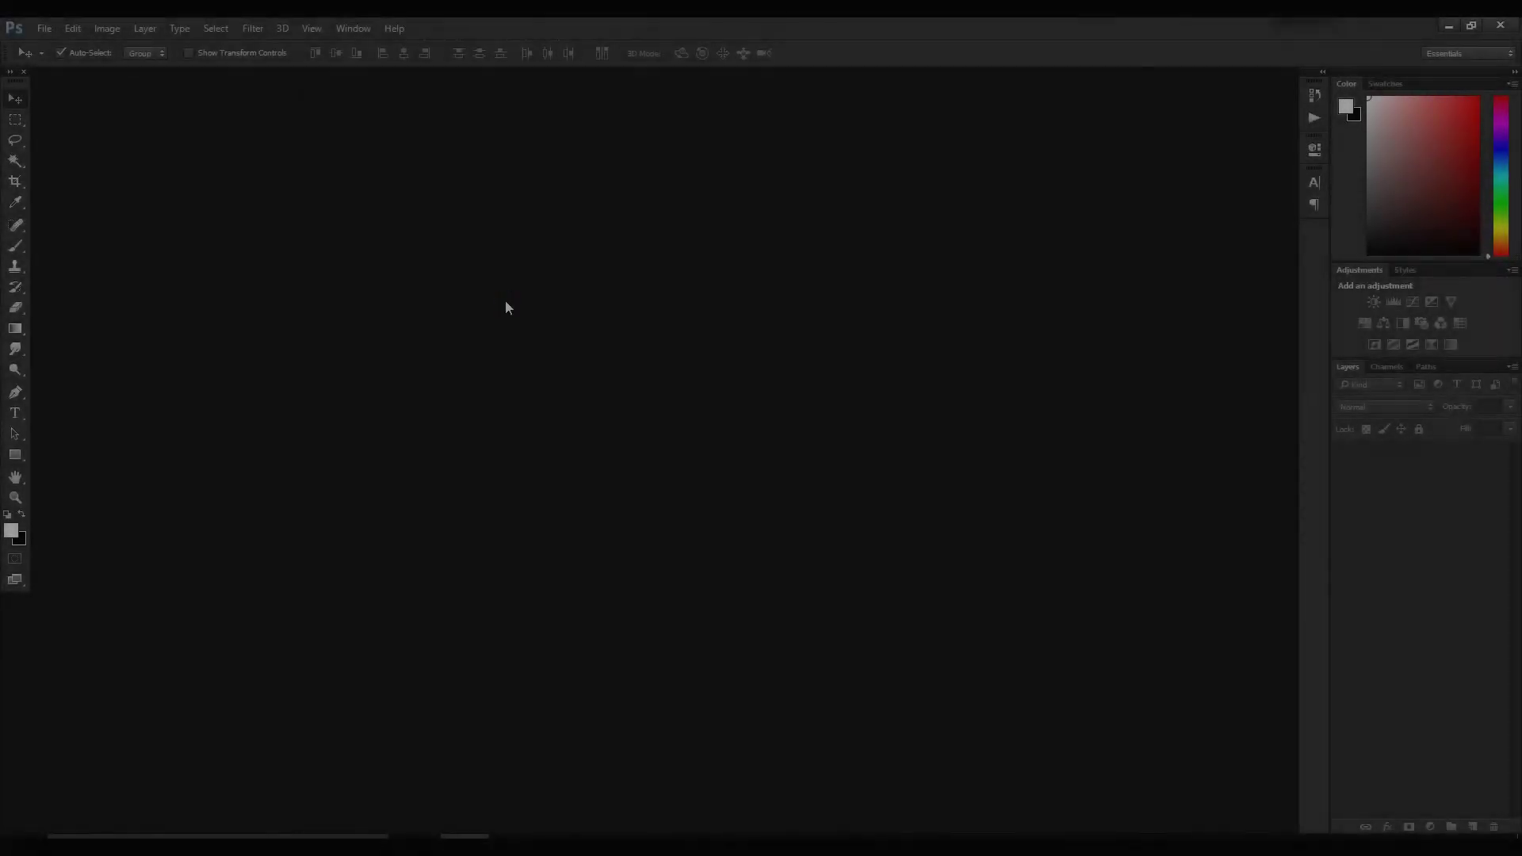
Open 11.jpg from the PART 02 folder, accepting the default Camera Raw settings.
{"action": "key", "text": "ctrl+o"}
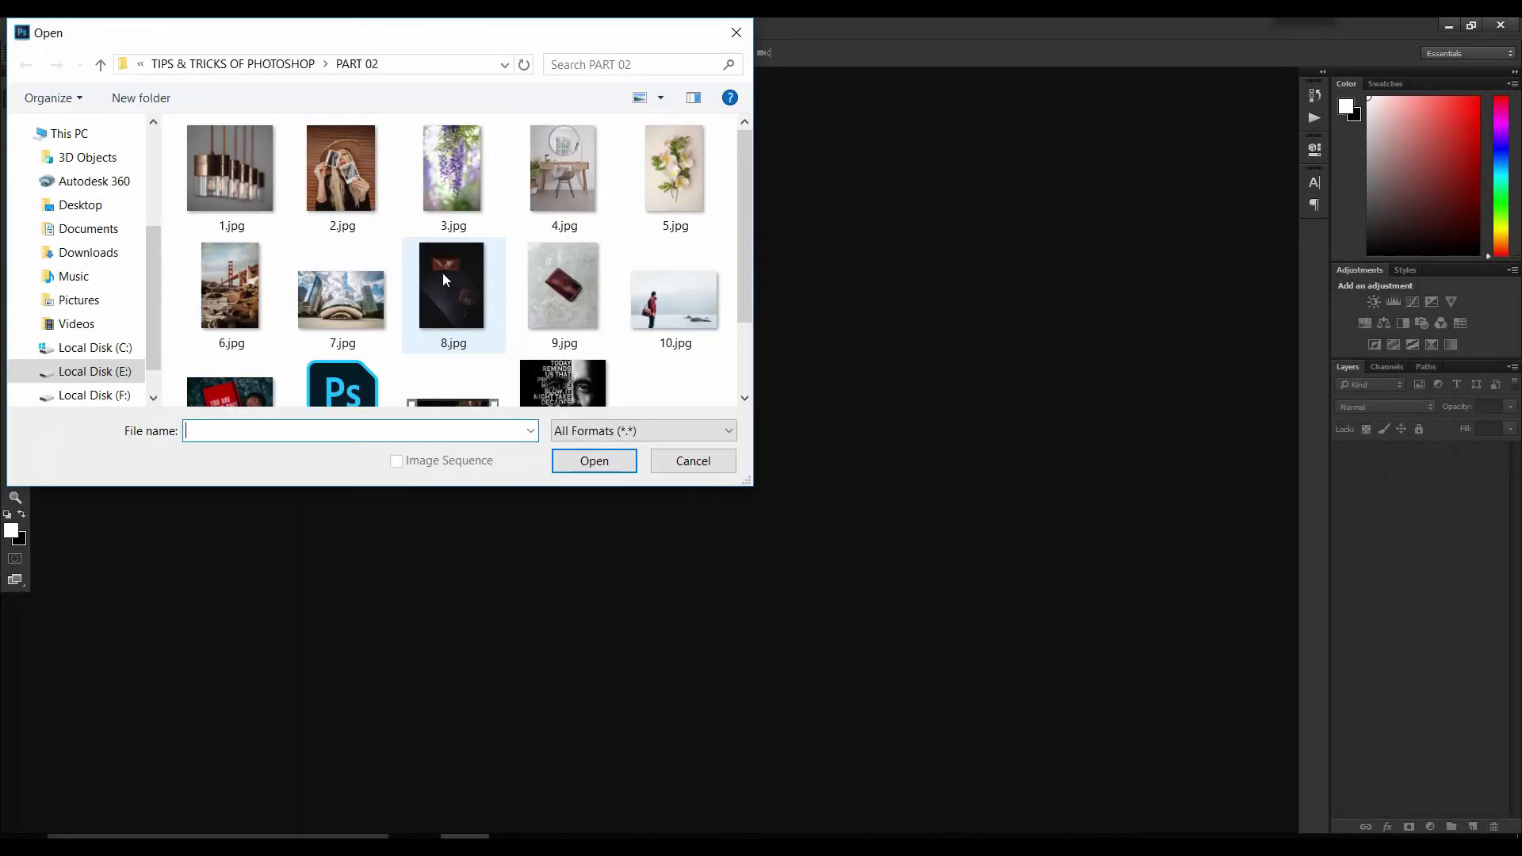
{"action": "scroll", "coordinate": [443, 273], "scroll_direction": "down", "scroll_amount": 1}
{"action": "left_click", "coordinate": [232, 325]}
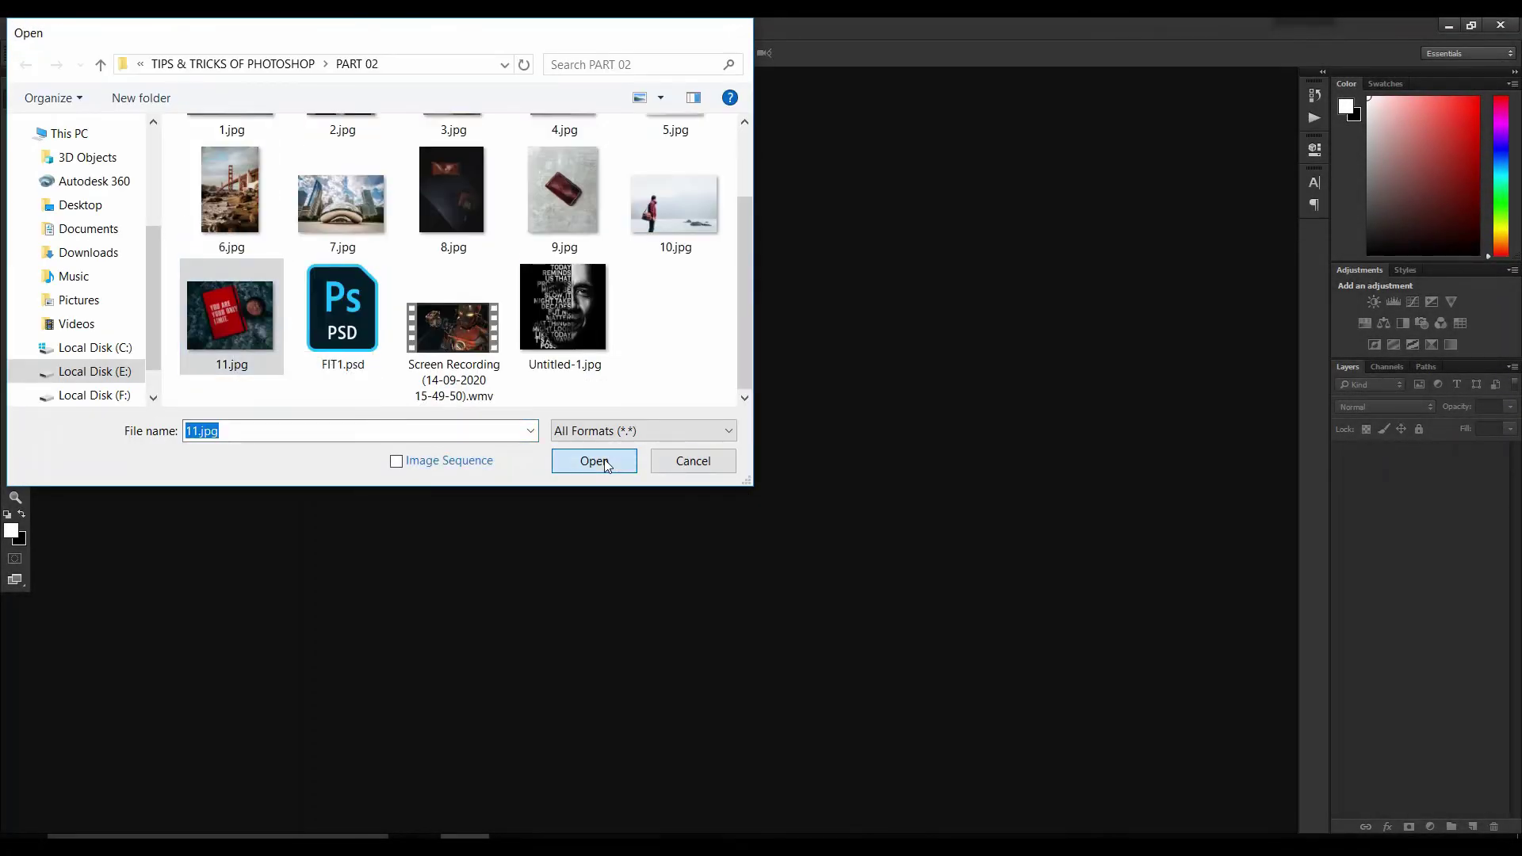
{"action": "left_click", "coordinate": [606, 464]}
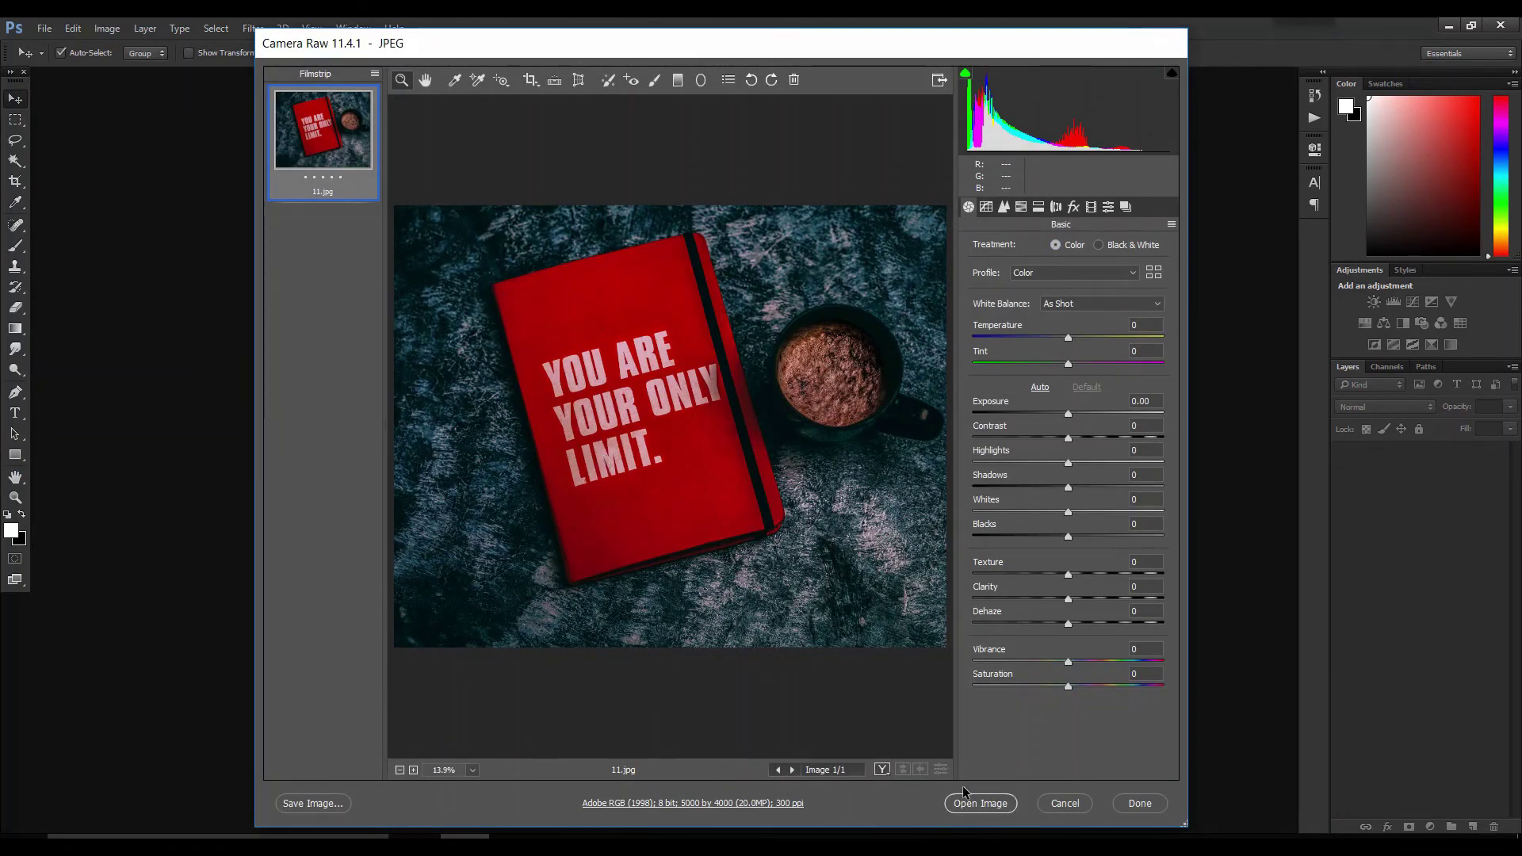
{"action": "left_click", "coordinate": [971, 803]}
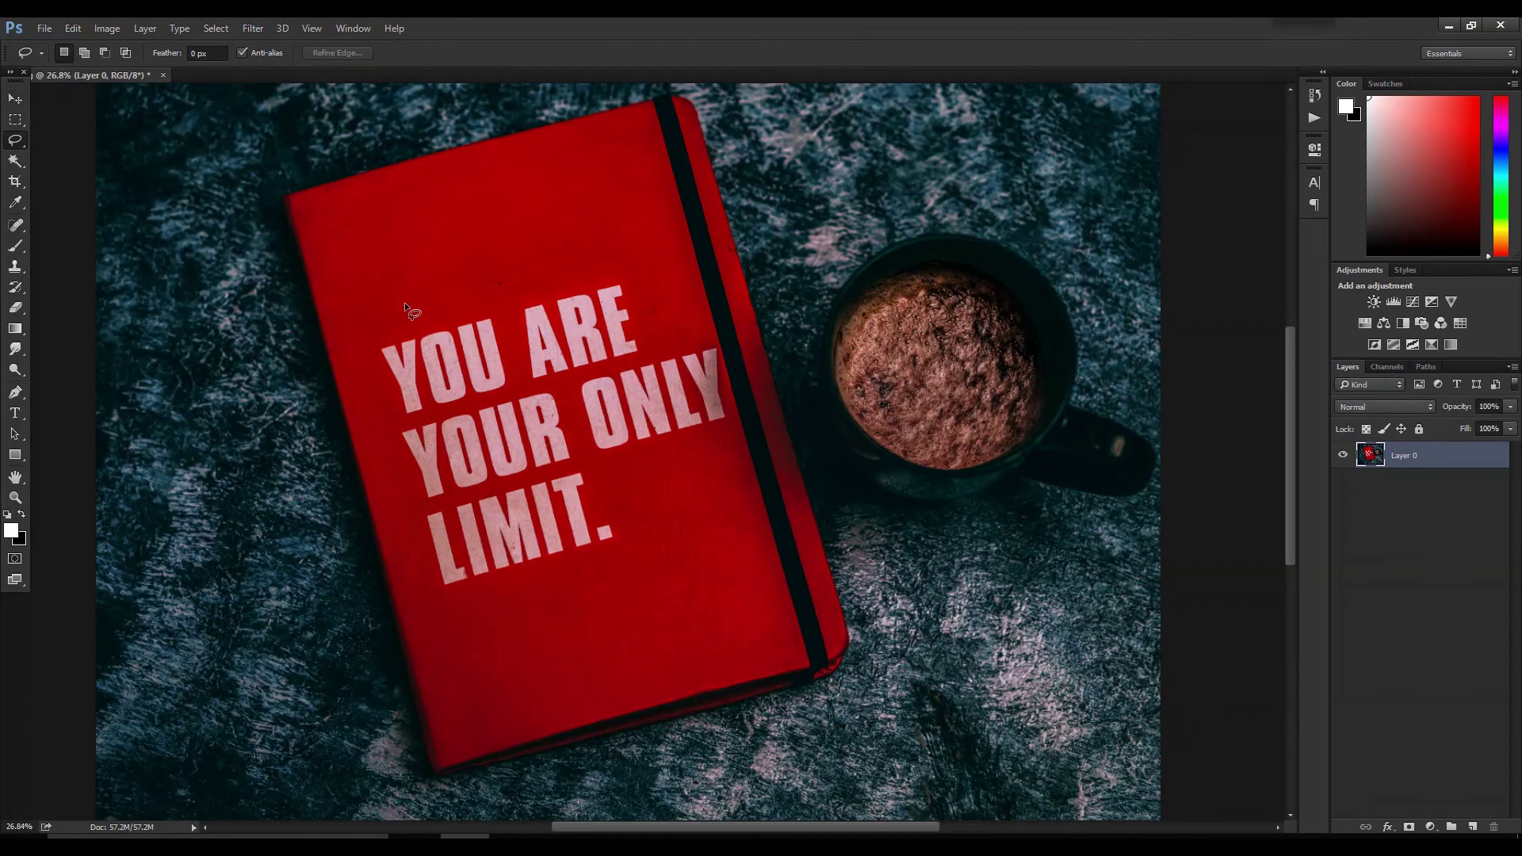
Lasso the white lettering on the red notebook and fill the selection with Content-Aware at 100% opacity in Normal mode.
{"action": "mouse_move", "coordinate": [405, 302]}
{"action": "left_mouse_down"}
{"action": "mouse_move", "coordinate": [368, 417]}
{"action": "mouse_move", "coordinate": [412, 589]}
{"action": "mouse_move", "coordinate": [578, 647]}
{"action": "left_mouse_up"}
{"action": "left_click_drag", "start_coordinate": [725, 361], "coordinate": [712, 336]}
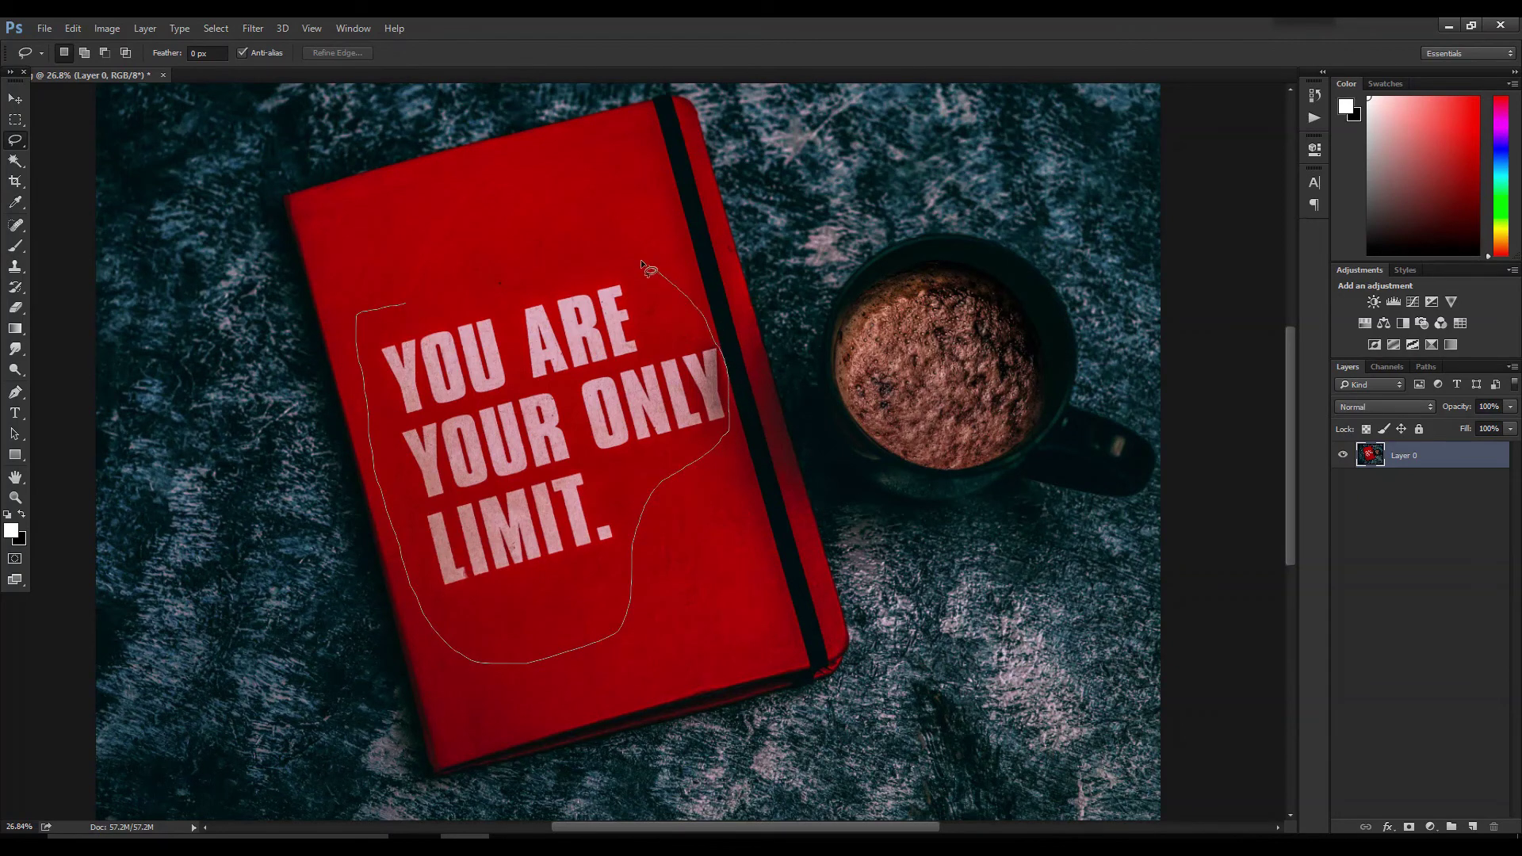
{"action": "left_click_drag", "start_coordinate": [640, 259], "coordinate": [559, 248]}
{"action": "left_click", "coordinate": [73, 29]}
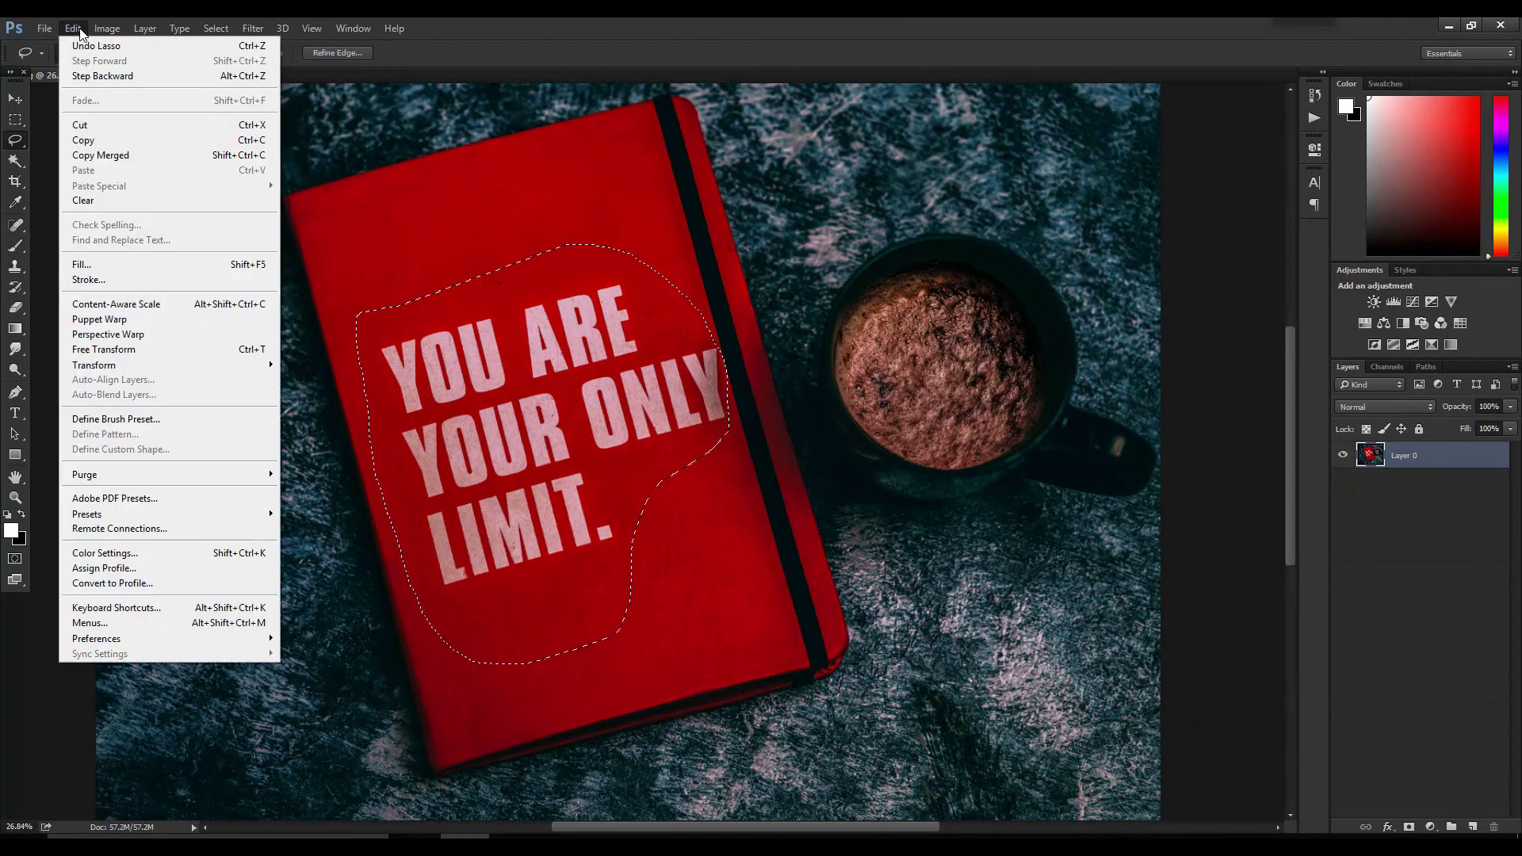
{"action": "left_click", "coordinate": [122, 265]}
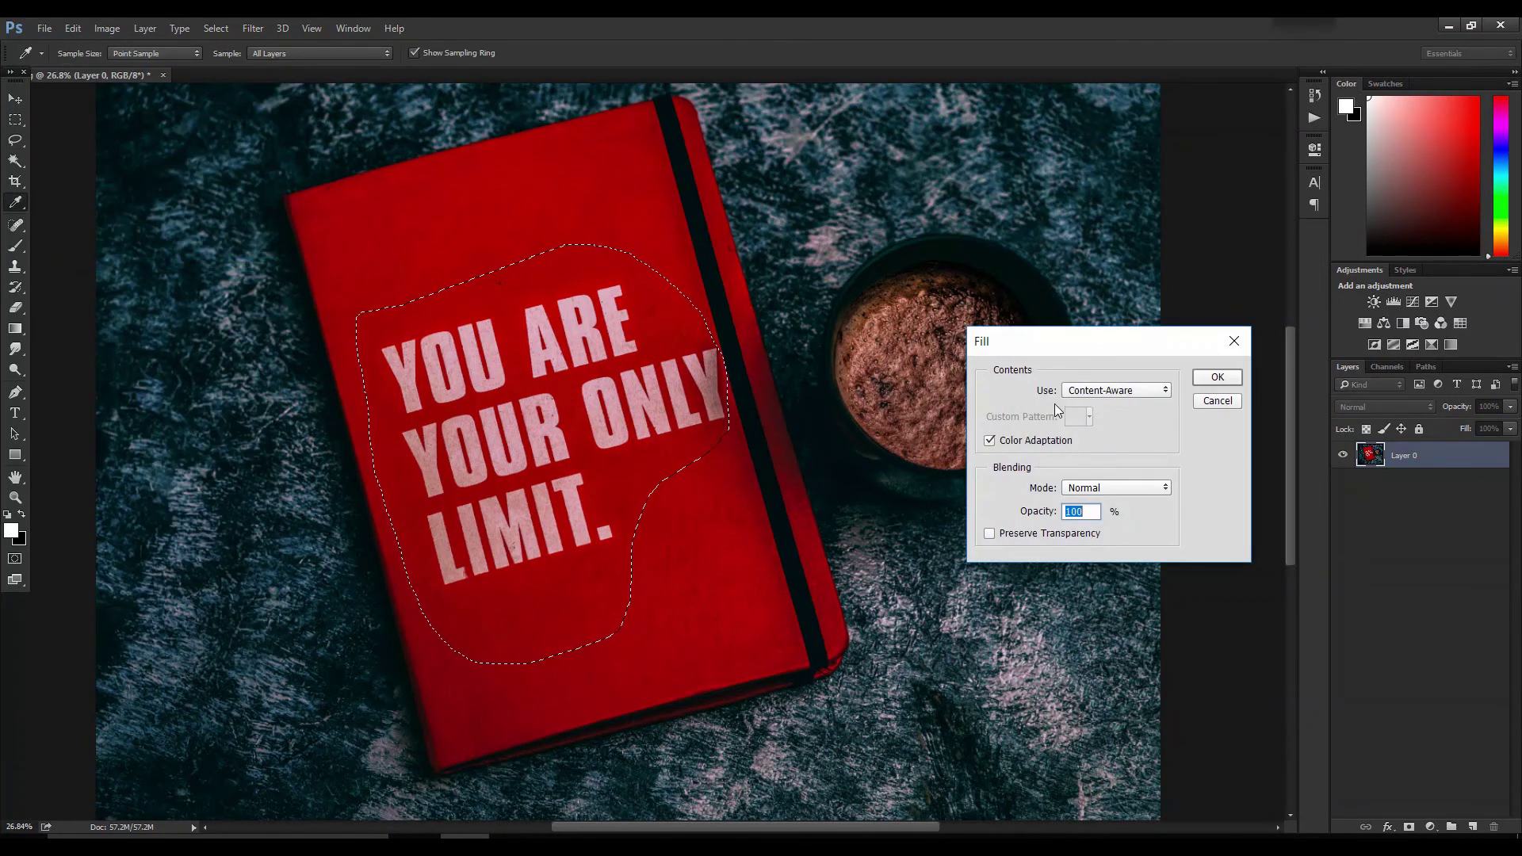
{"action": "left_click", "coordinate": [1200, 376]}
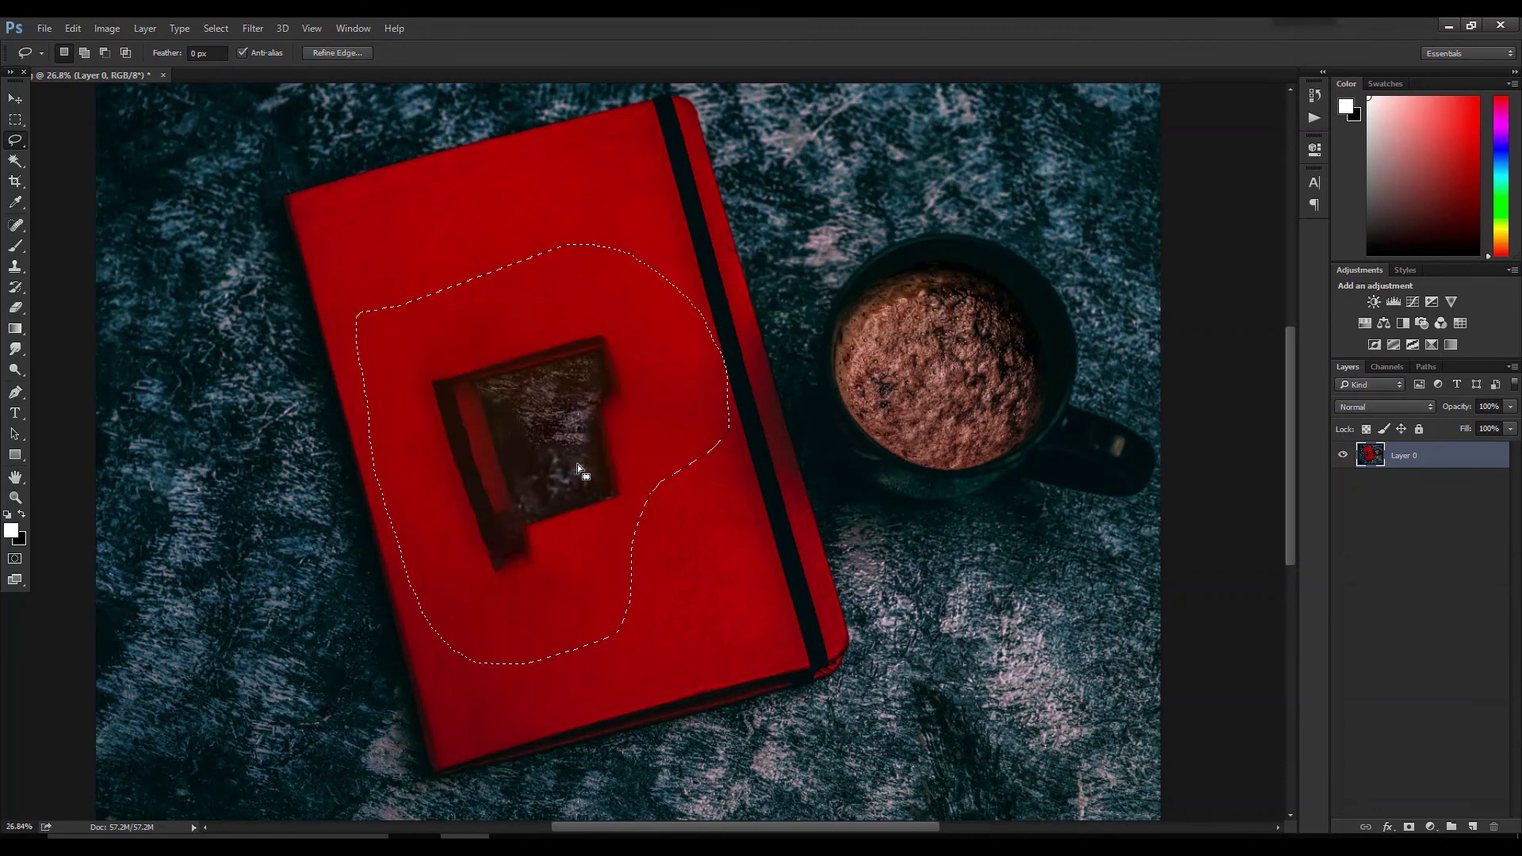
Inspect the filled area on the notebook cover, and undo both the content-aware fill and the lasso selection.
{"action": "scroll", "coordinate": [583, 480], "scroll_direction": "down", "scroll_amount": 5}
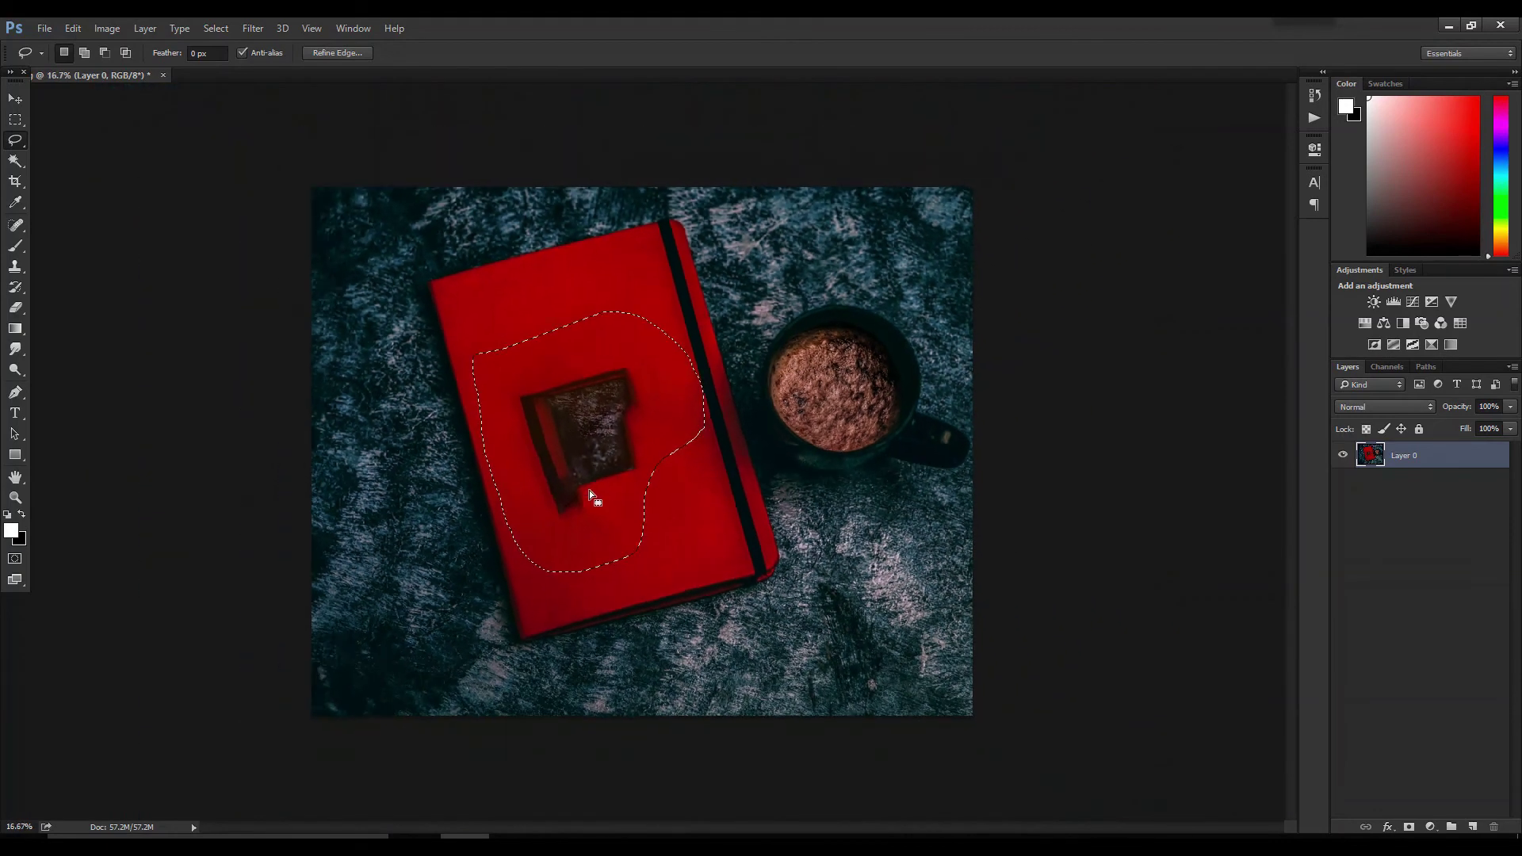
{"action": "scroll", "coordinate": [588, 490], "scroll_direction": "down", "scroll_amount": 2}
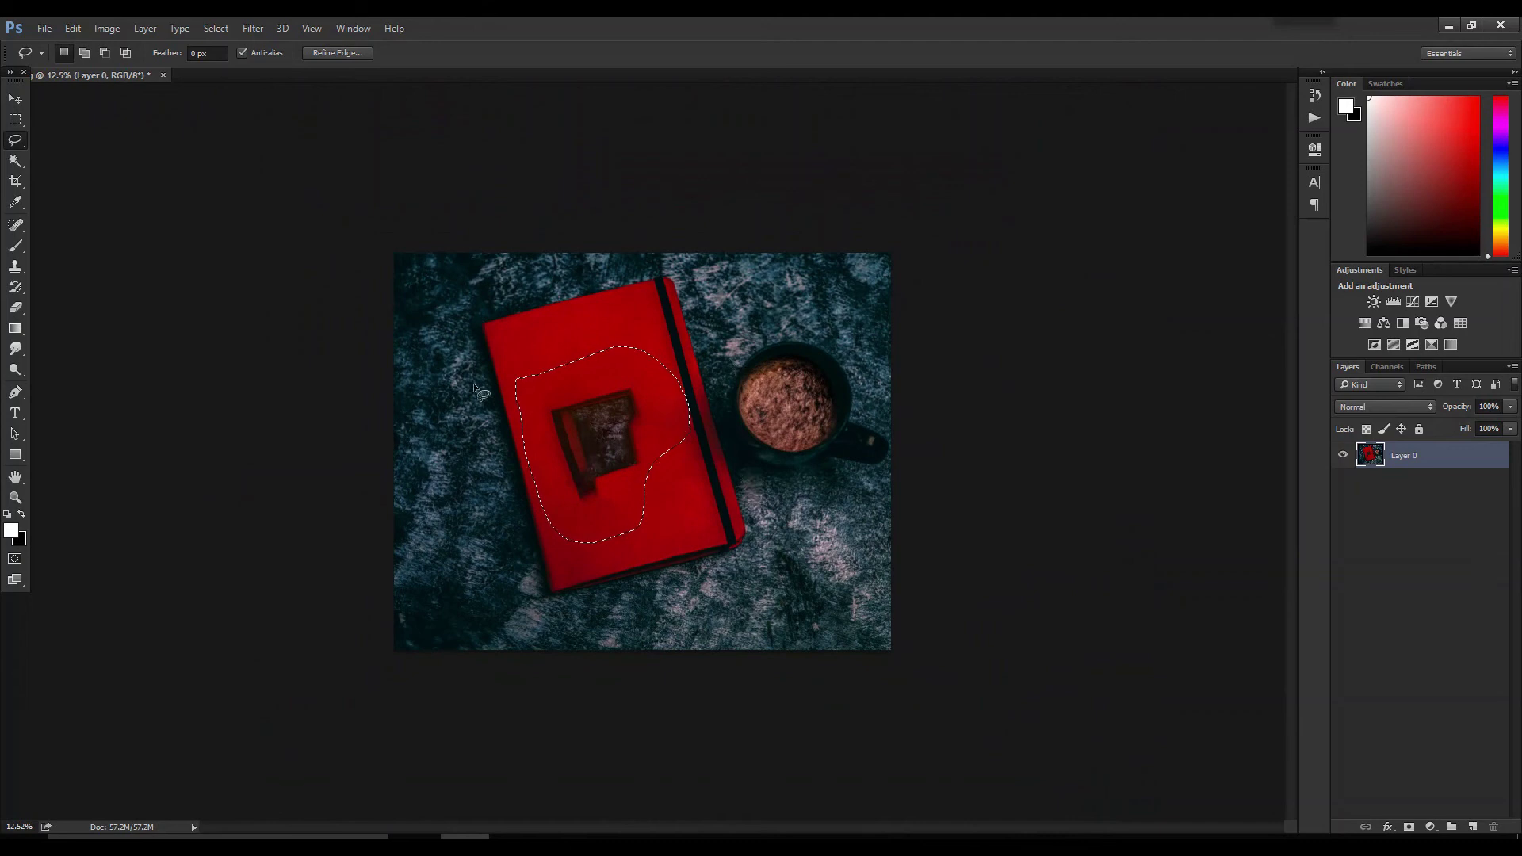
{"action": "scroll", "coordinate": [566, 468], "scroll_direction": "up", "scroll_amount": 1}
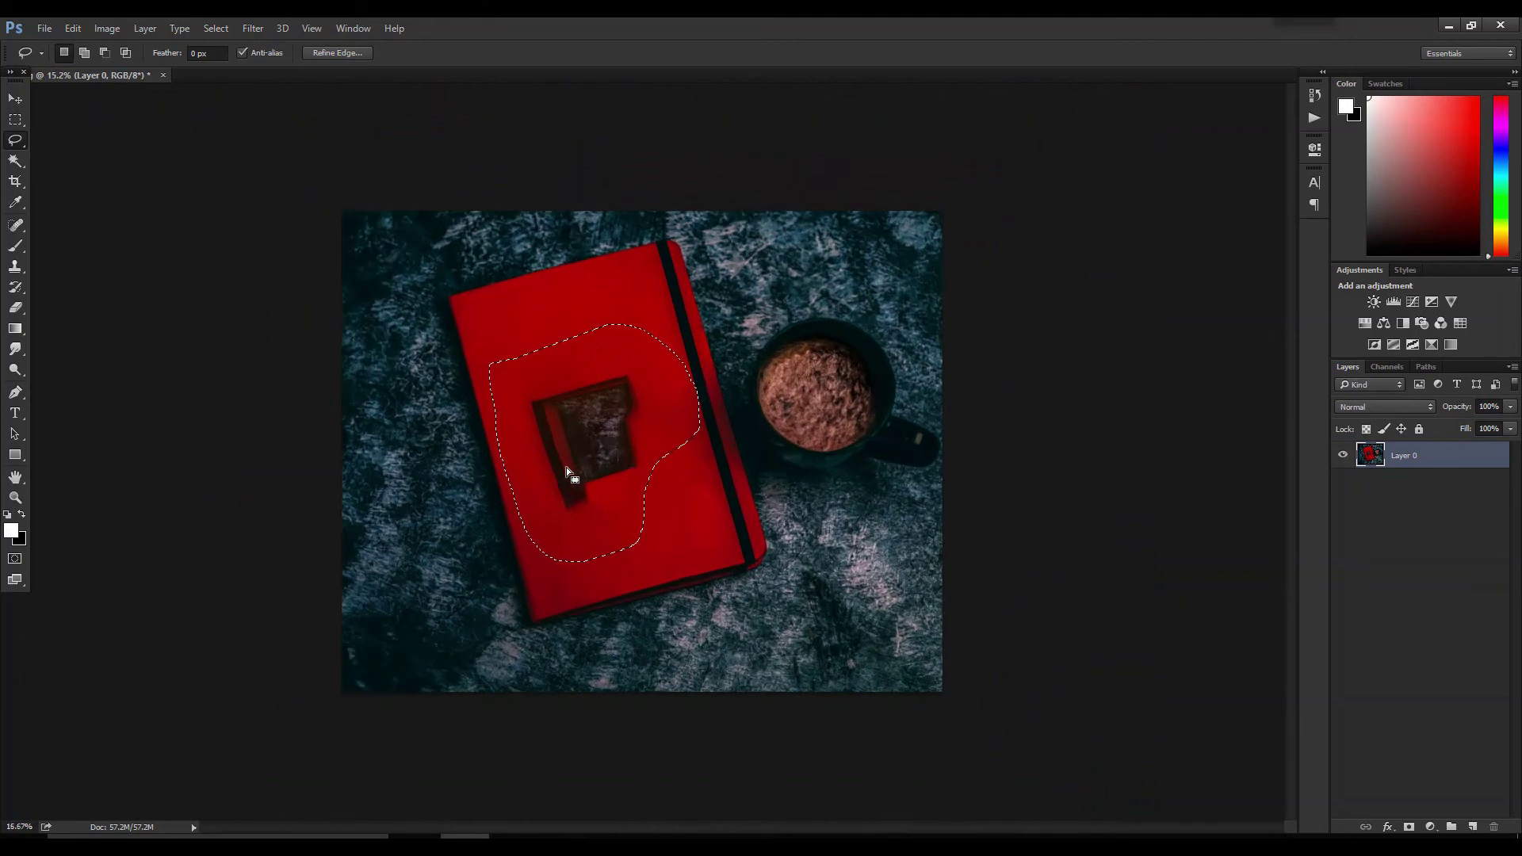
{"action": "scroll", "coordinate": [566, 467], "scroll_direction": "up", "scroll_amount": 1}
{"action": "scroll", "coordinate": [560, 438], "scroll_direction": "up", "scroll_amount": 1}
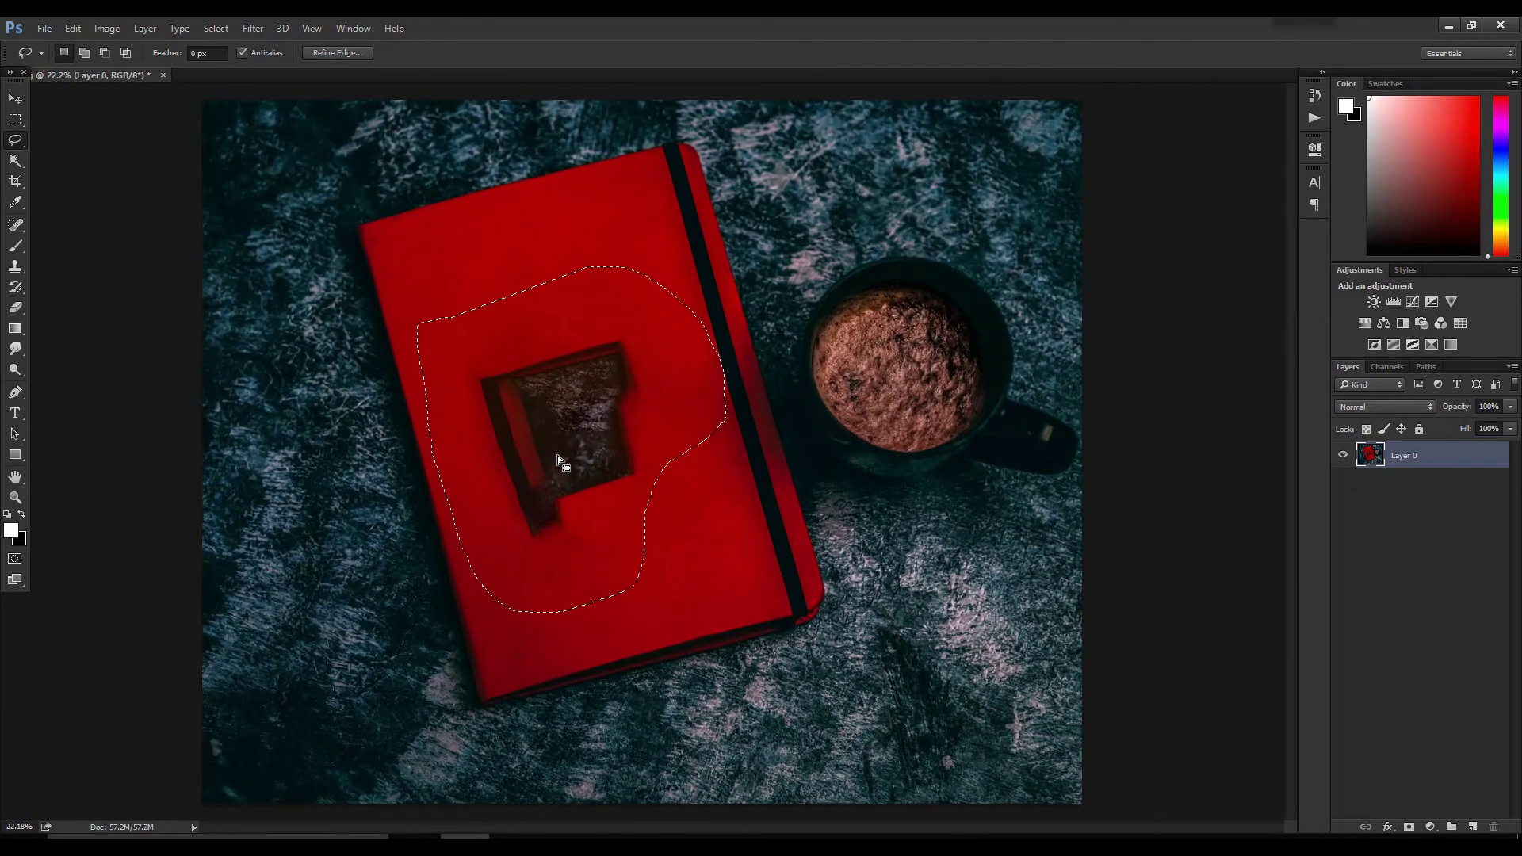
{"action": "scroll", "coordinate": [391, 628], "scroll_direction": "down", "scroll_amount": 1}
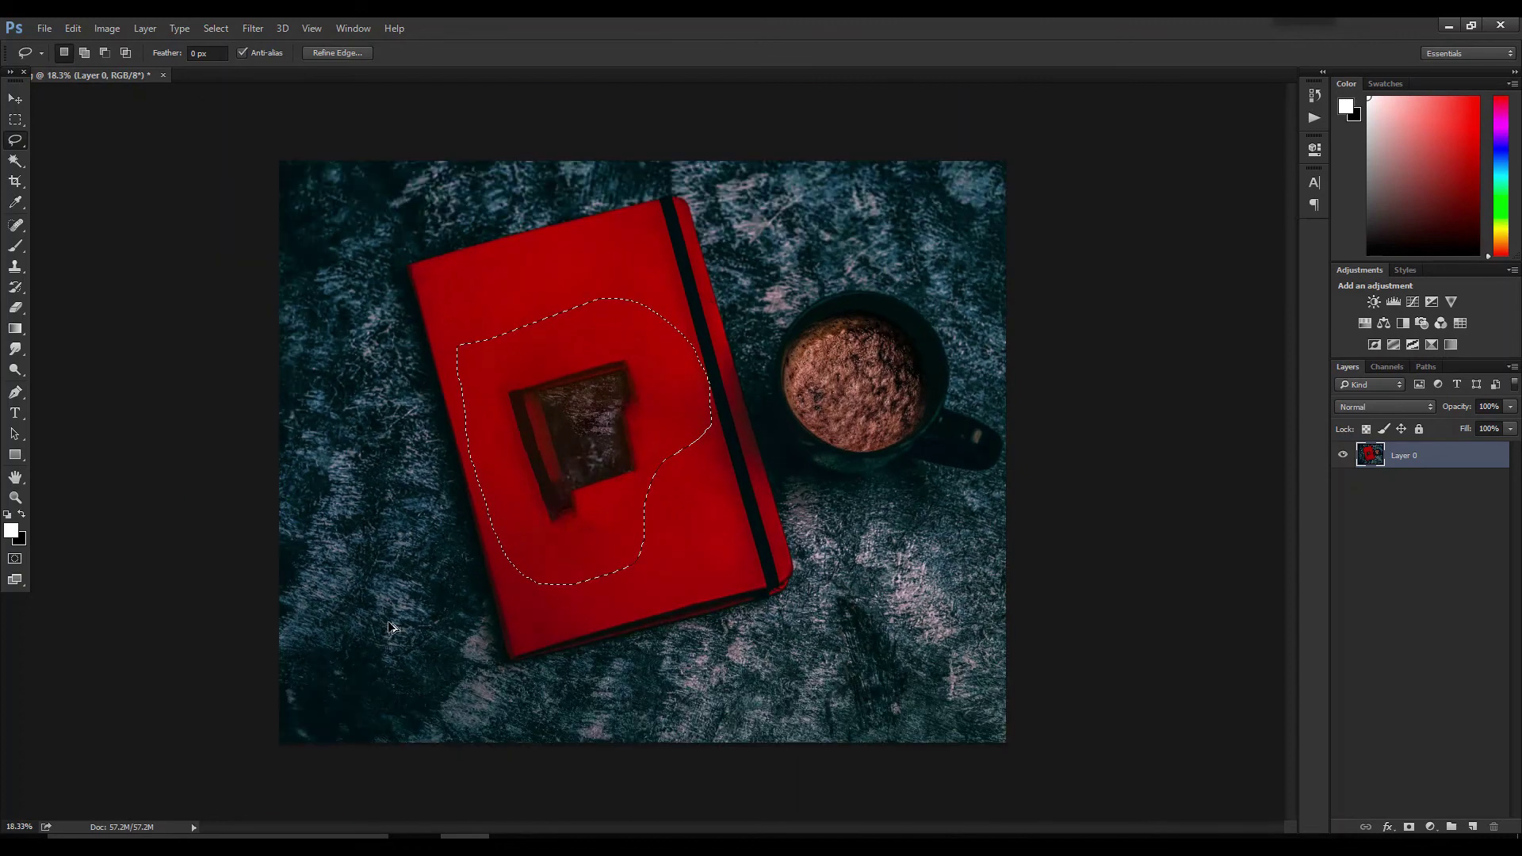
{"action": "key", "text": "ctrl+alt+z"}
{"action": "key", "text": "ctrl+alt+z"}
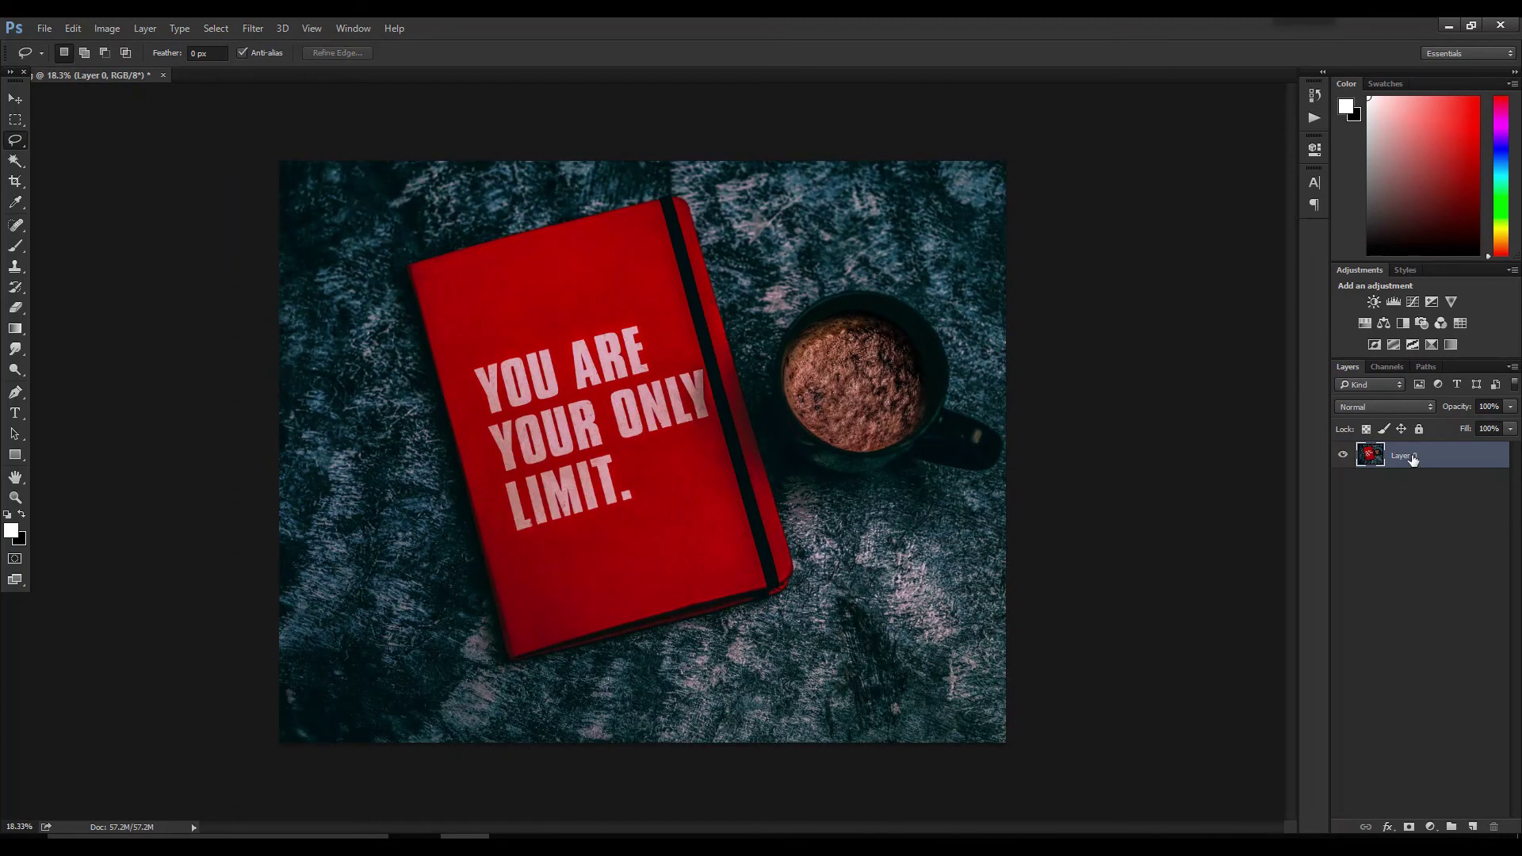
Duplicate Layer 0.
{"action": "key", "text": "ctrl+j"}
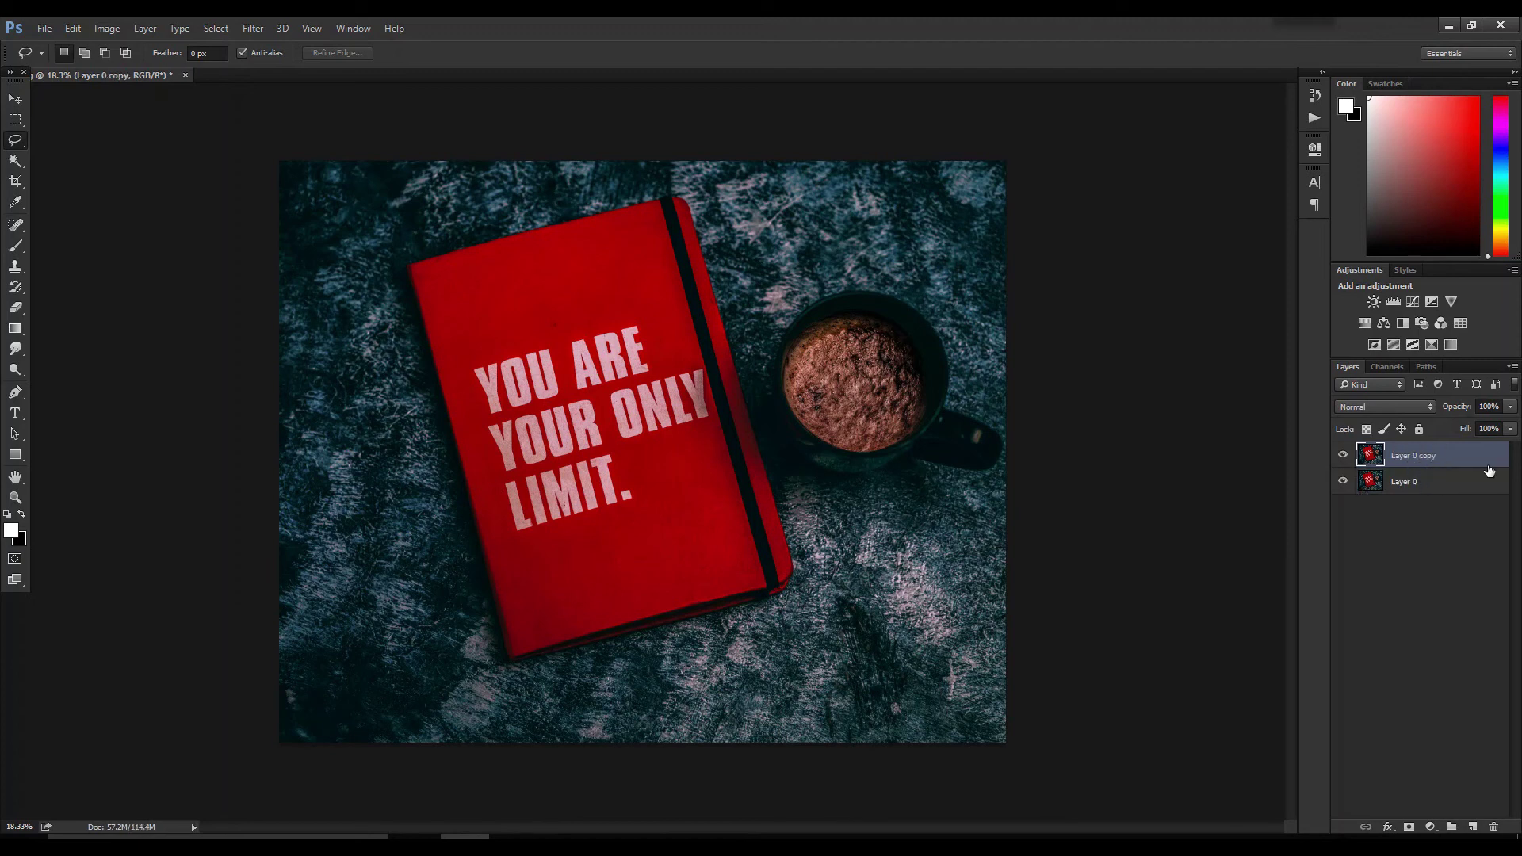
{"action": "key", "text": "v"}
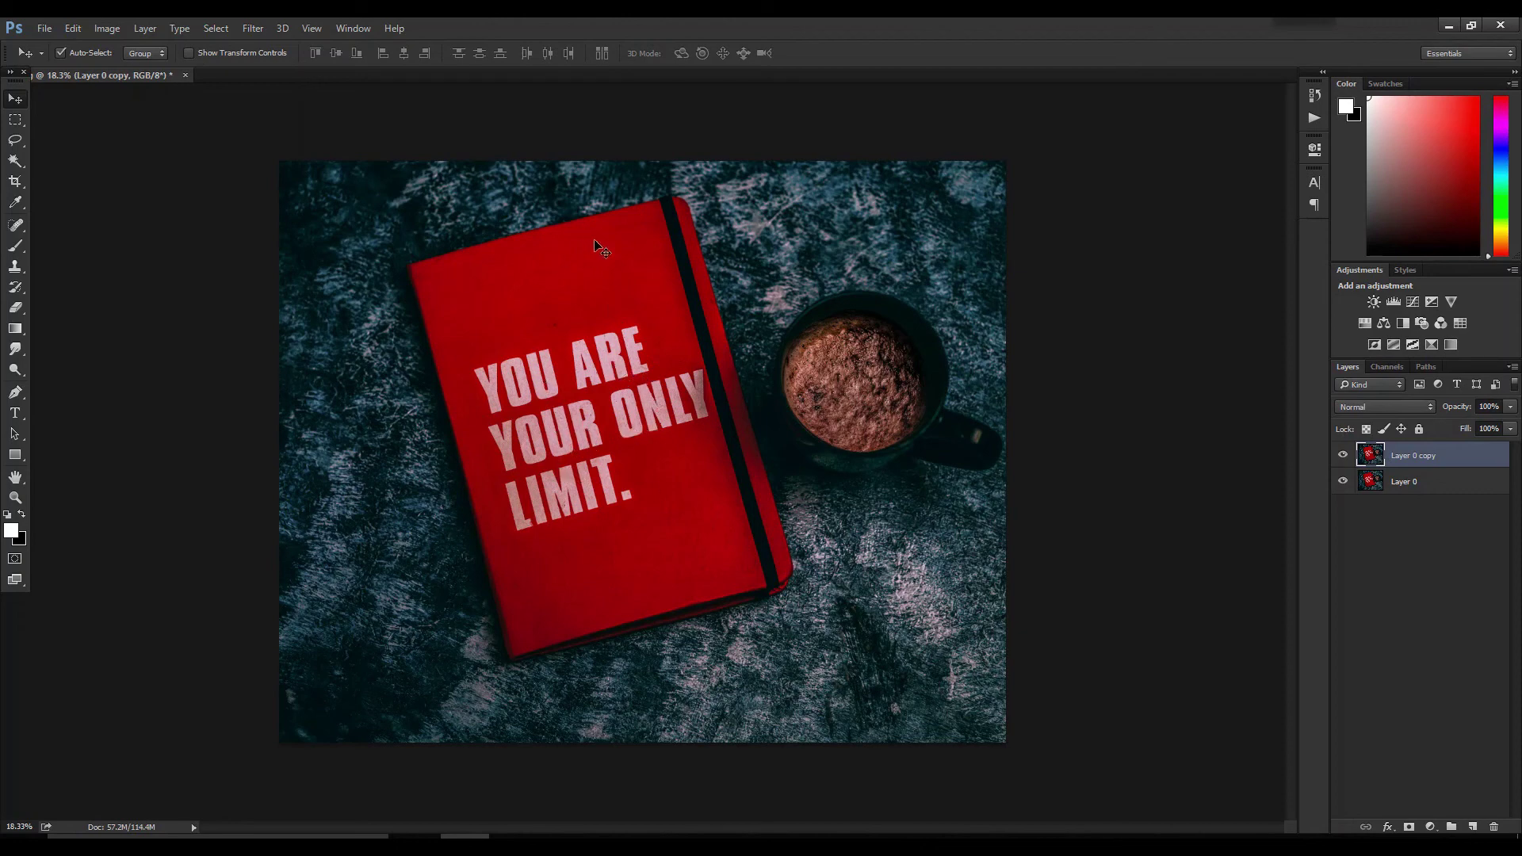
{"action": "scroll", "coordinate": [634, 321], "scroll_direction": "up", "scroll_amount": 2}
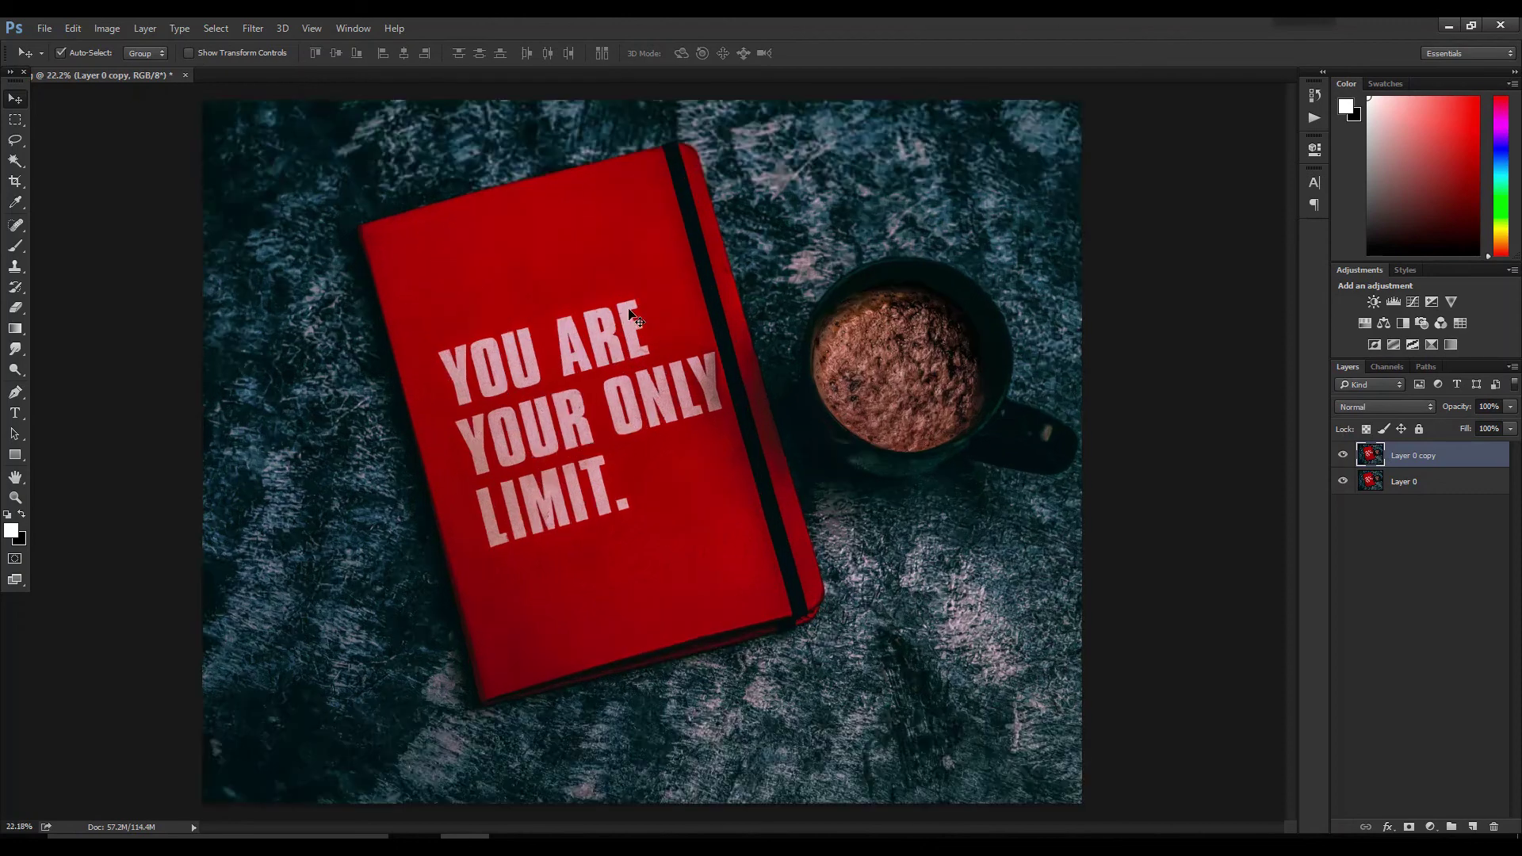
{"action": "scroll", "coordinate": [622, 499], "scroll_direction": "down", "scroll_amount": 1}
Outline the red front cover up to the elastic band with the Polygonal Lasso and mask the duplicate layer to that selection.
{"action": "right_click", "coordinate": [15, 140]}
{"action": "left_click", "coordinate": [79, 155]}
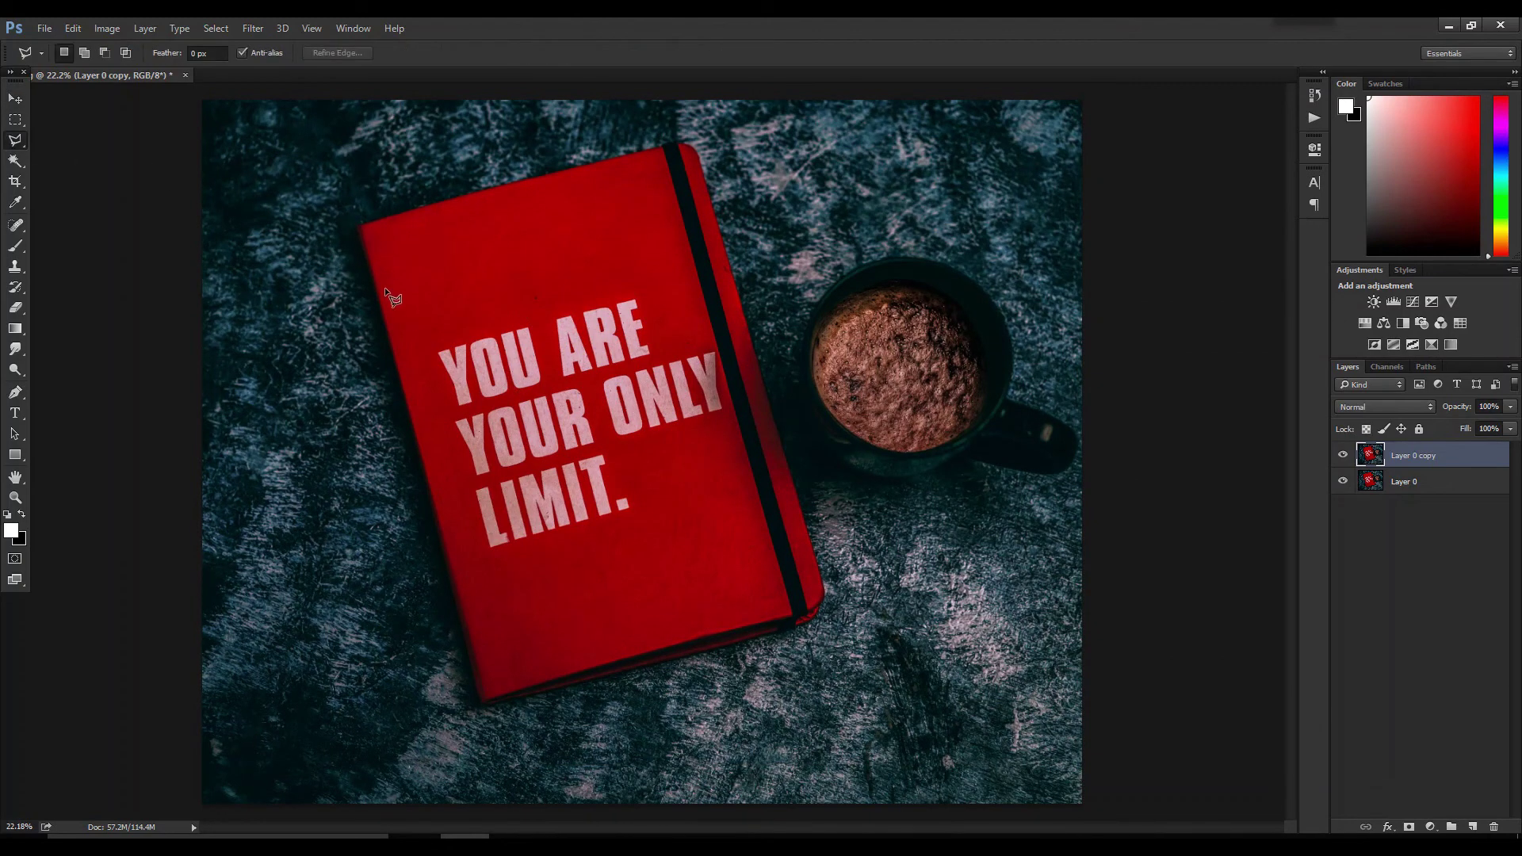
{"action": "left_click", "coordinate": [367, 230]}
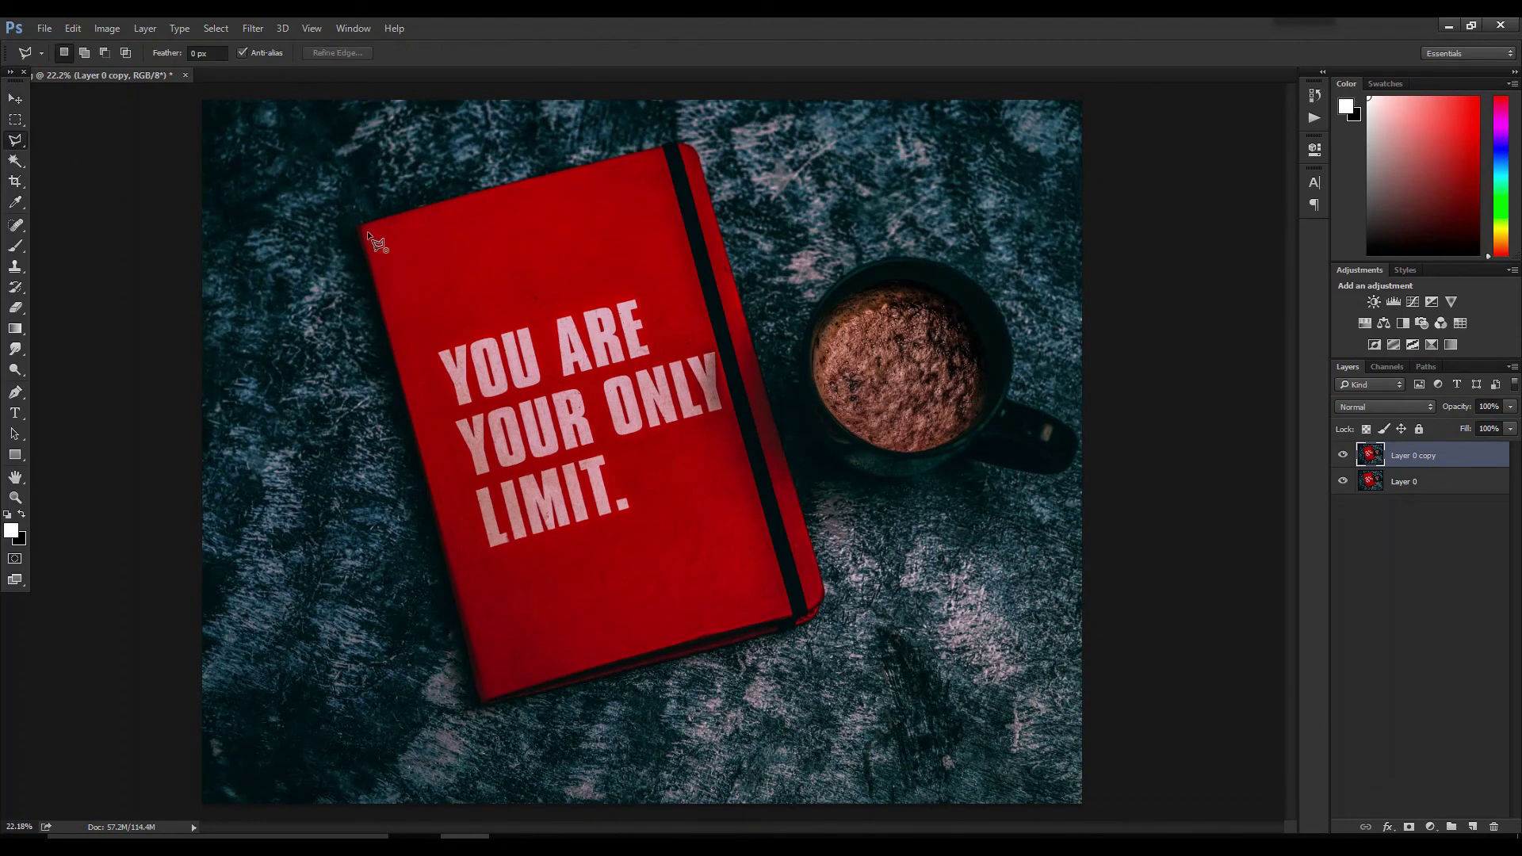
{"action": "left_click", "coordinate": [487, 695]}
{"action": "left_click", "coordinate": [787, 612]}
{"action": "left_click", "coordinate": [661, 151]}
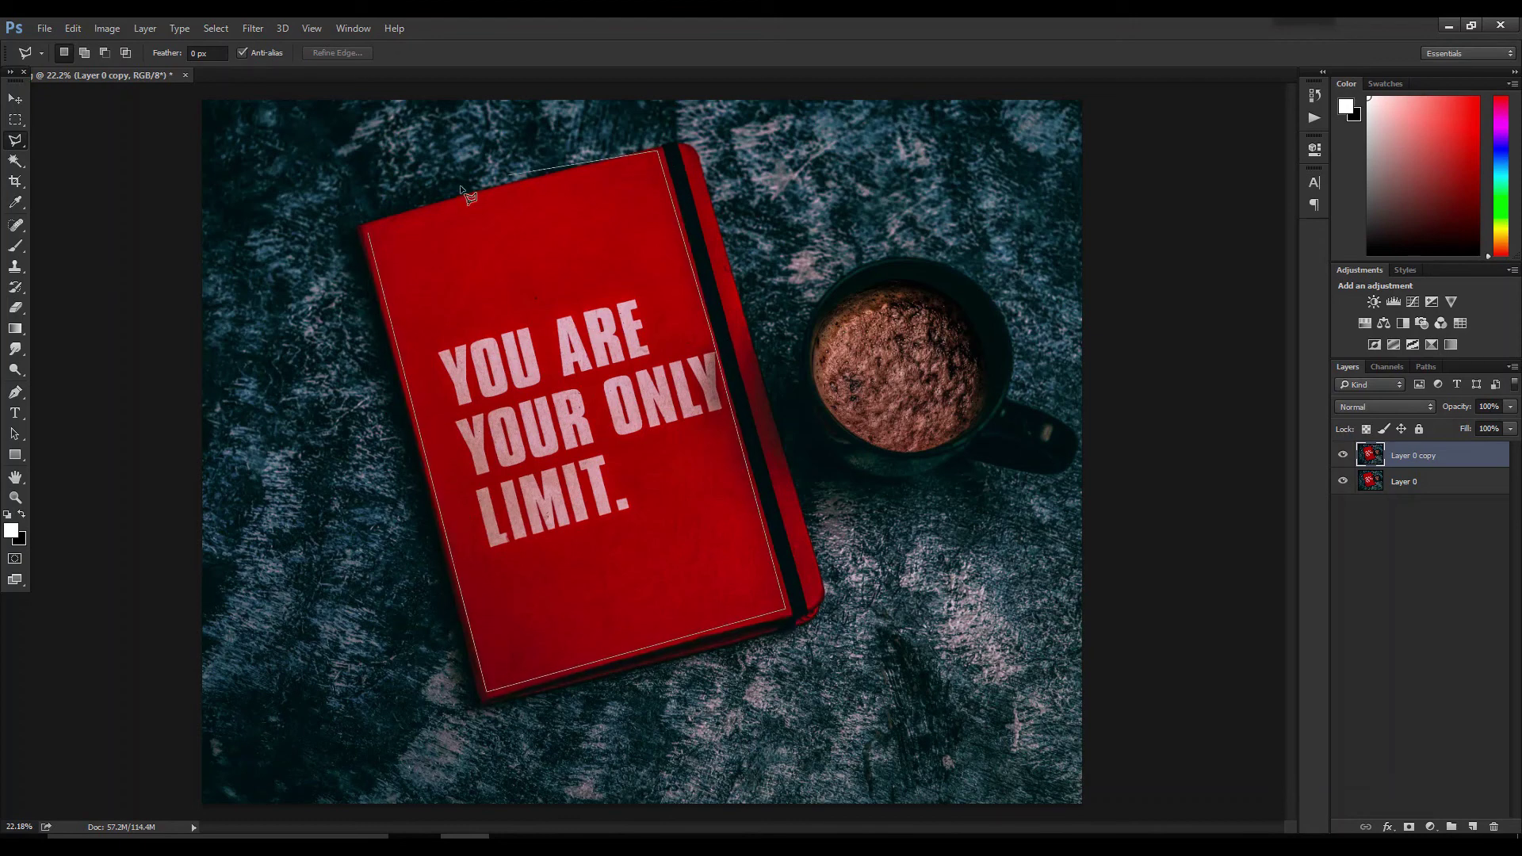
{"action": "left_click", "coordinate": [368, 228]}
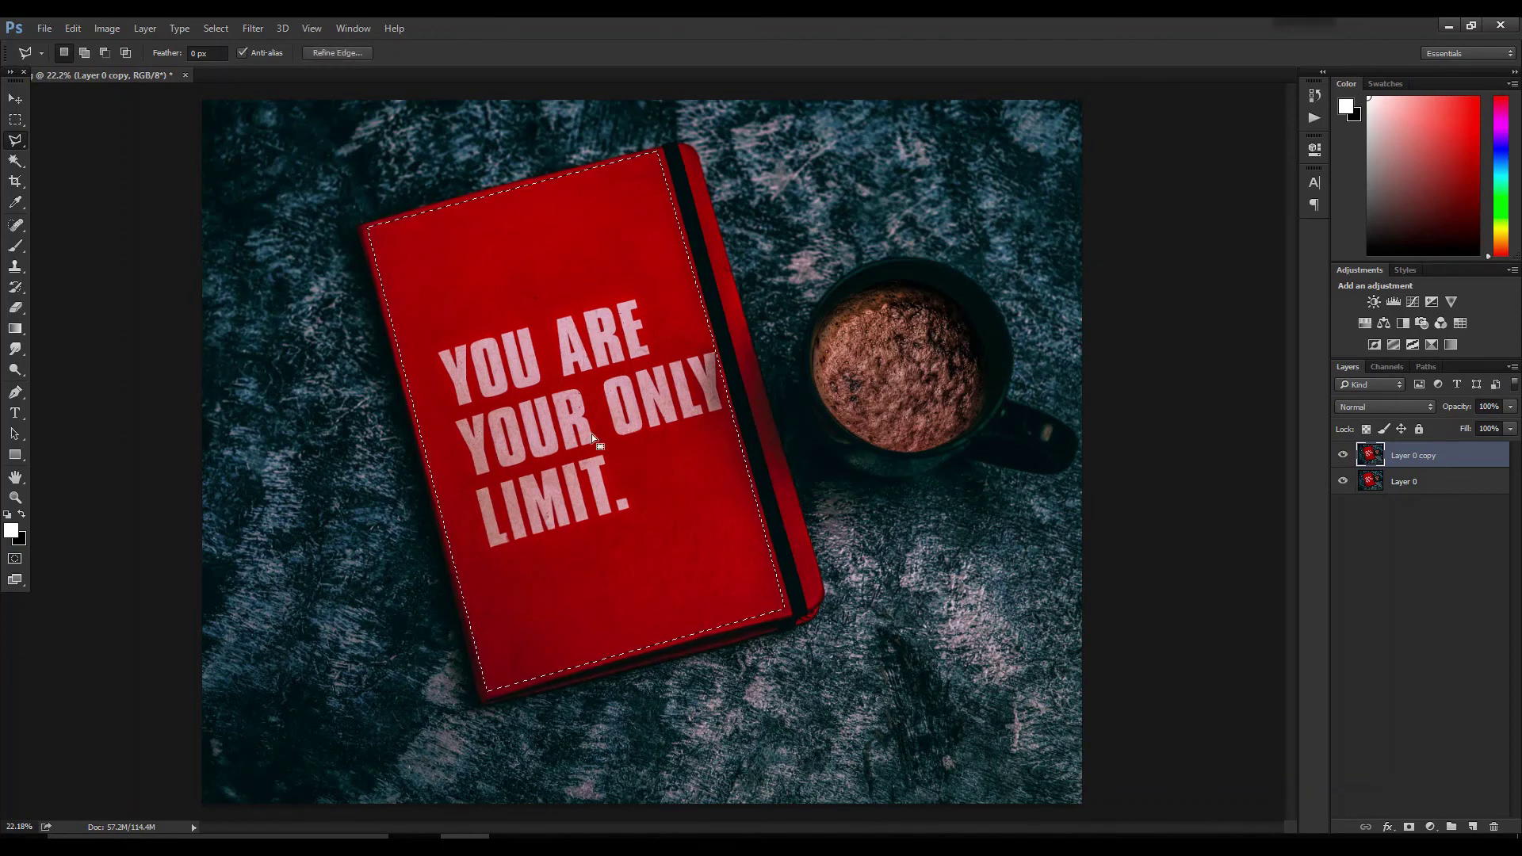
{"action": "left_click", "coordinate": [1408, 827]}
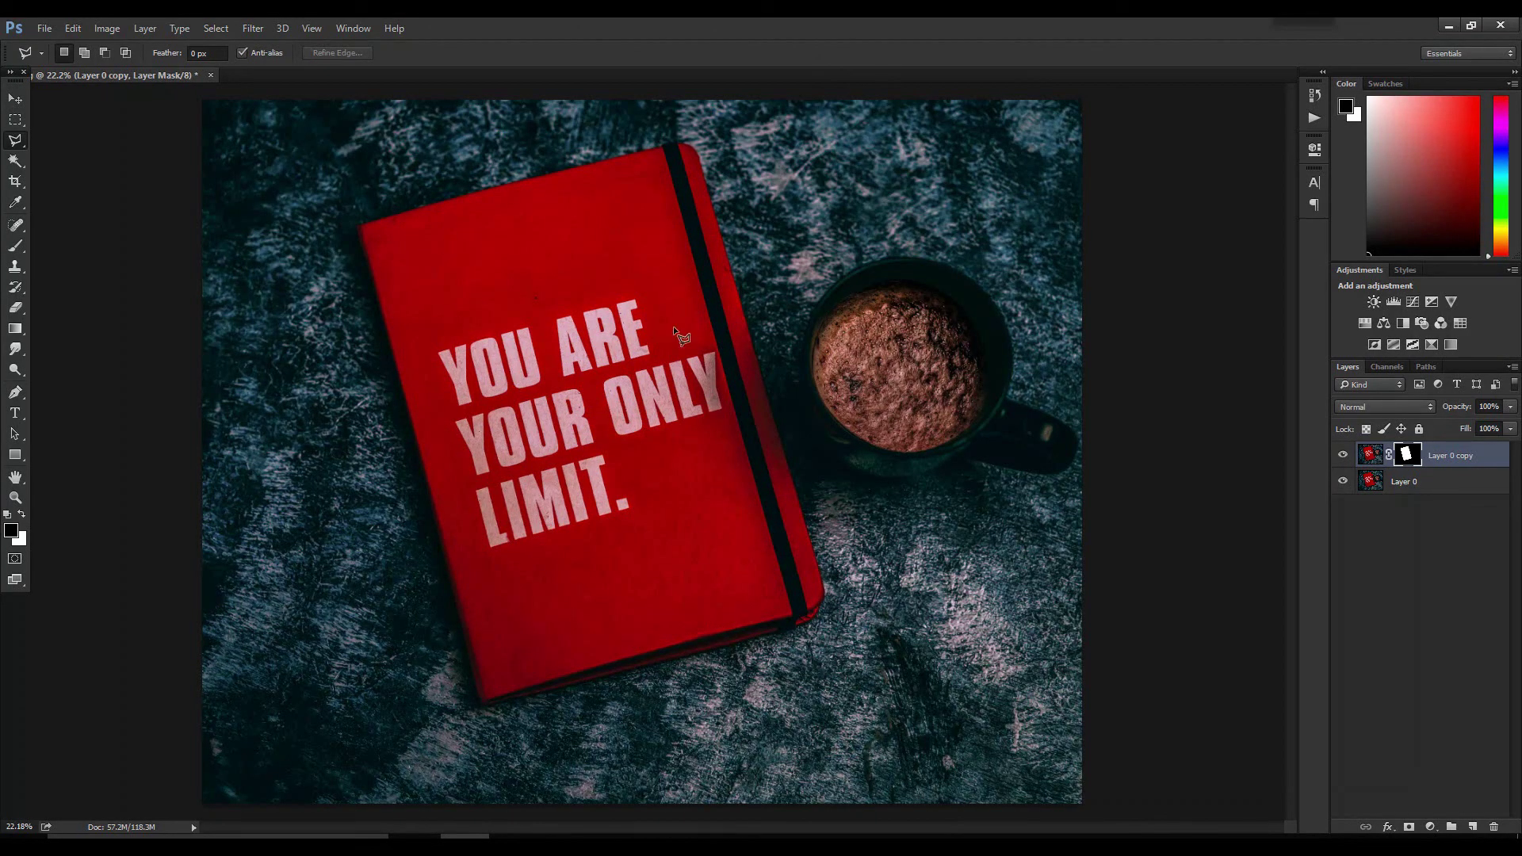
{"action": "scroll", "coordinate": [476, 521], "scroll_direction": "down", "scroll_amount": 1}
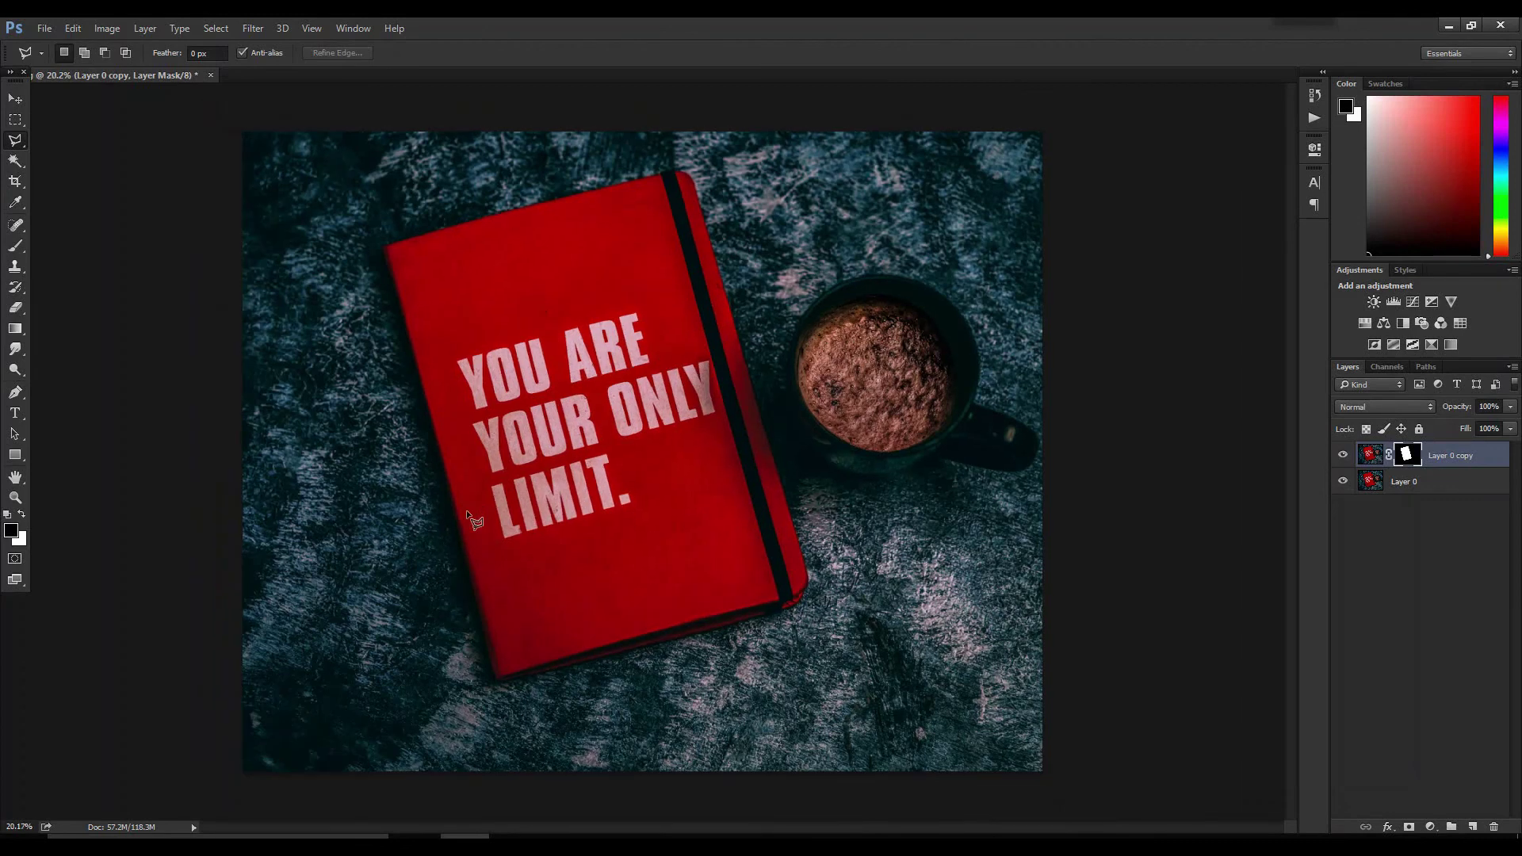
Lasso the lettering on the masked duplicate layer's image, replace it with a Content-Aware fill at 100% opacity, and clear the selection.
{"action": "left_click", "coordinate": [1369, 455]}
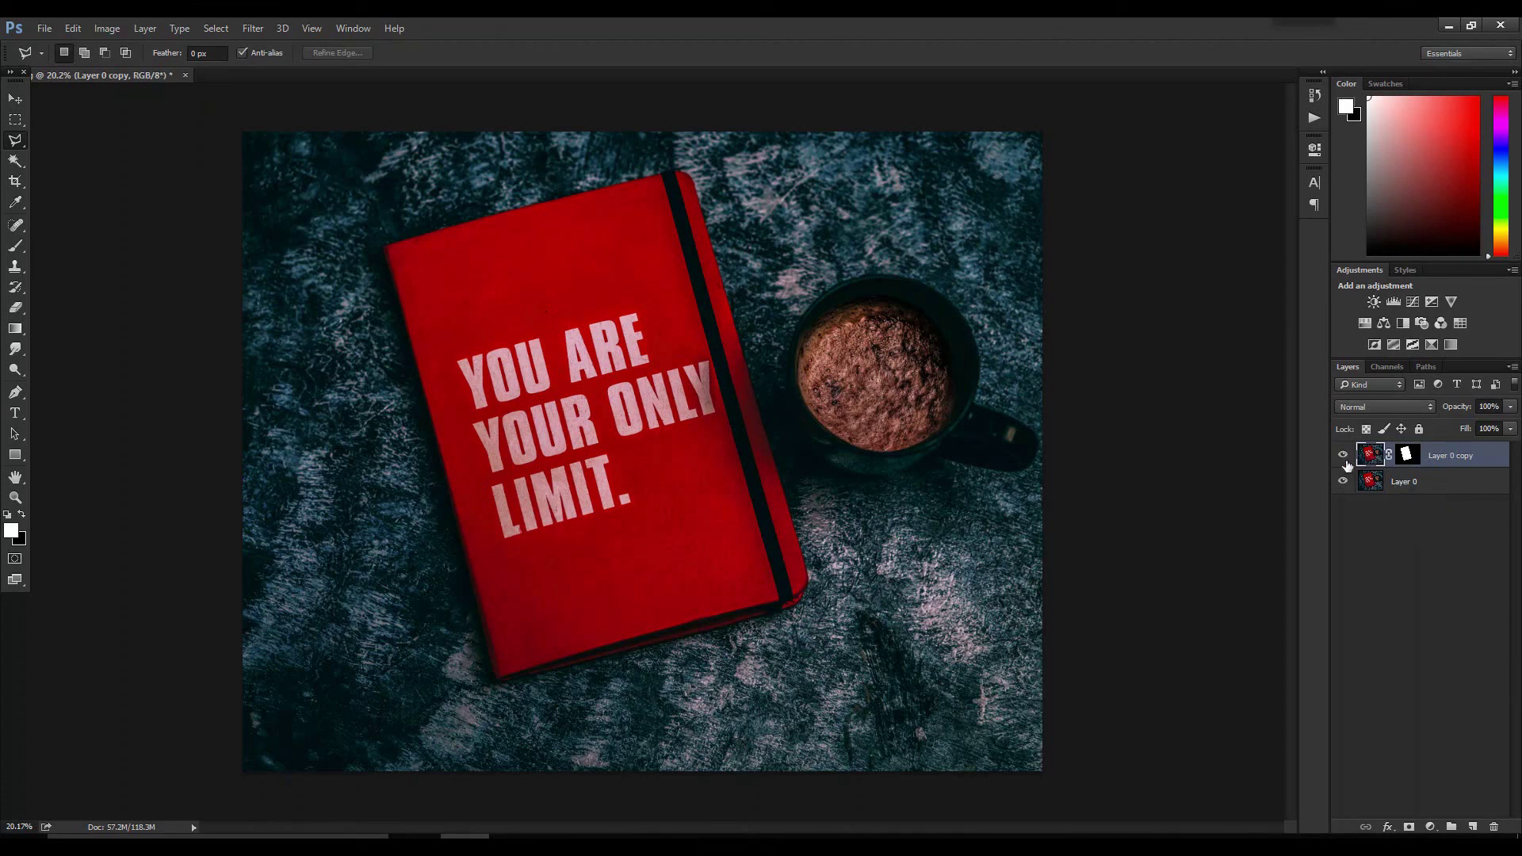
{"action": "right_click", "coordinate": [15, 139]}
{"action": "left_click", "coordinate": [64, 139]}
{"action": "left_click_drag", "start_coordinate": [544, 300], "coordinate": [543, 302]}
{"action": "left_click", "coordinate": [72, 29]}
{"action": "left_click", "coordinate": [134, 264]}
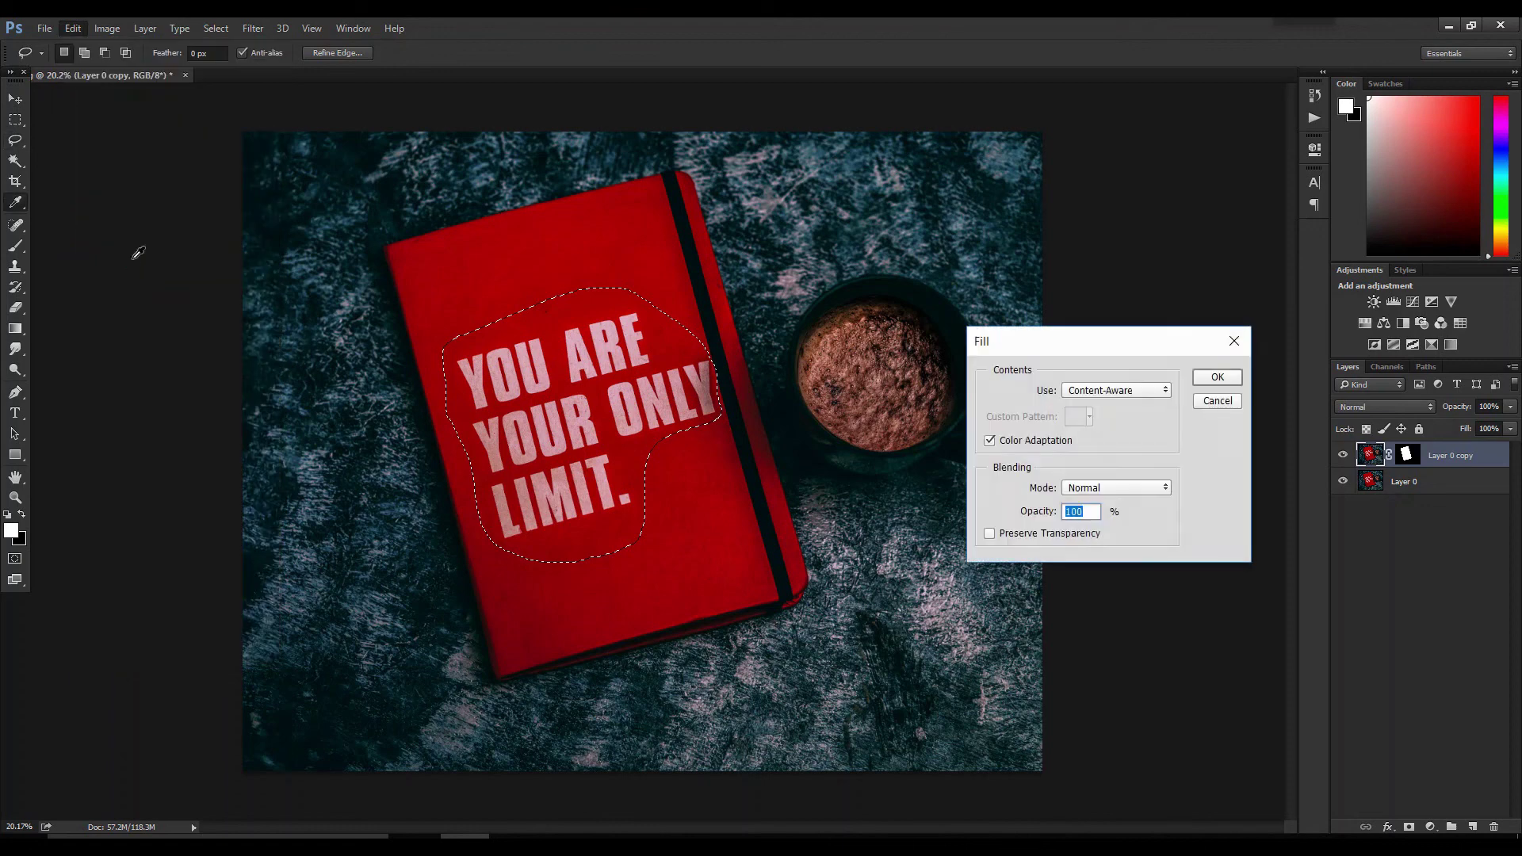
{"action": "left_click", "coordinate": [1217, 379]}
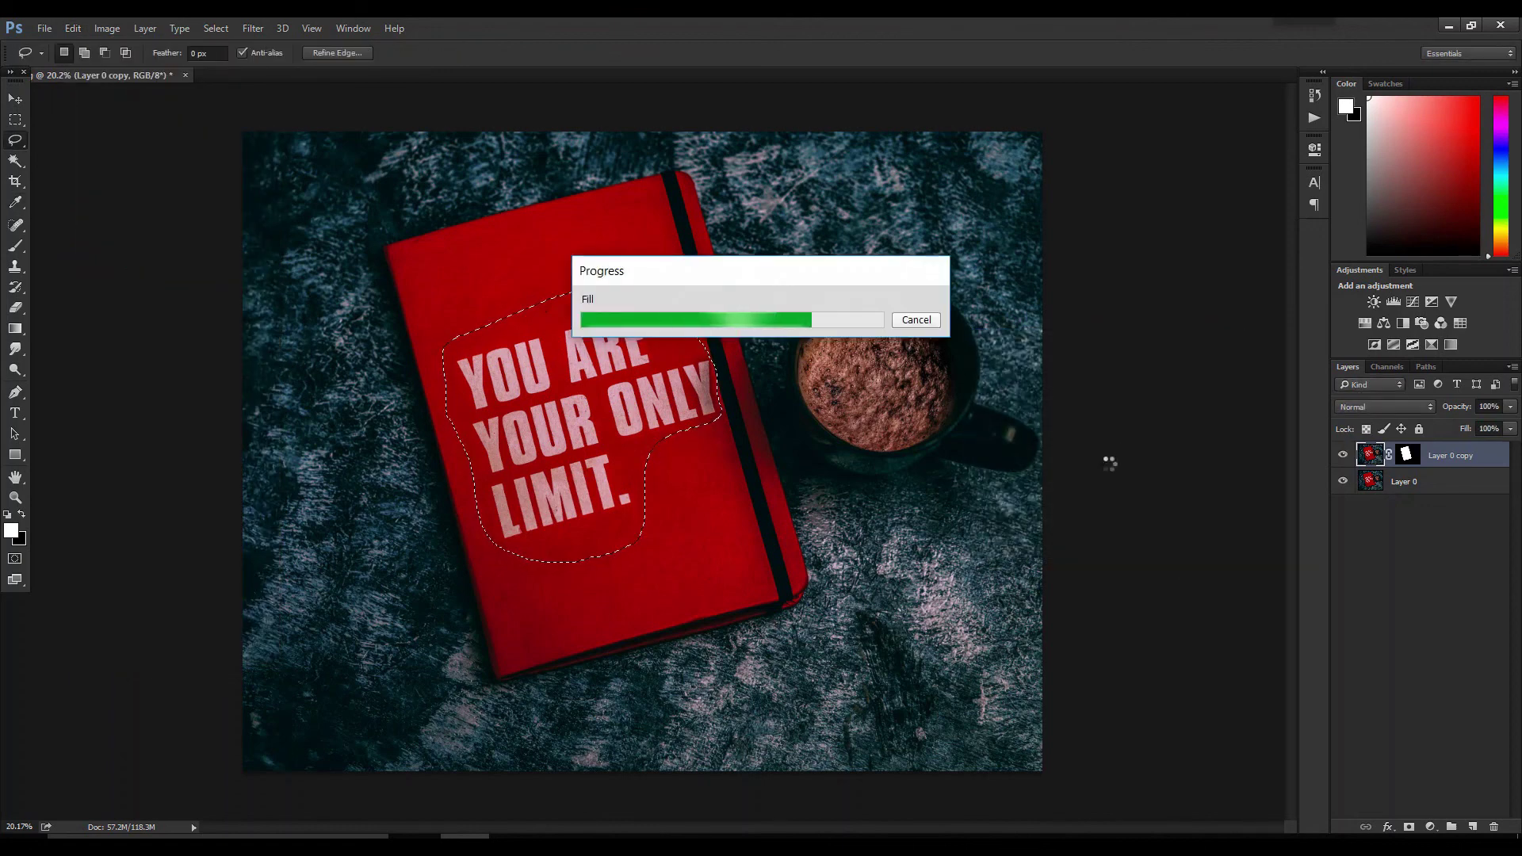
{"action": "key", "text": "ctrl+d"}
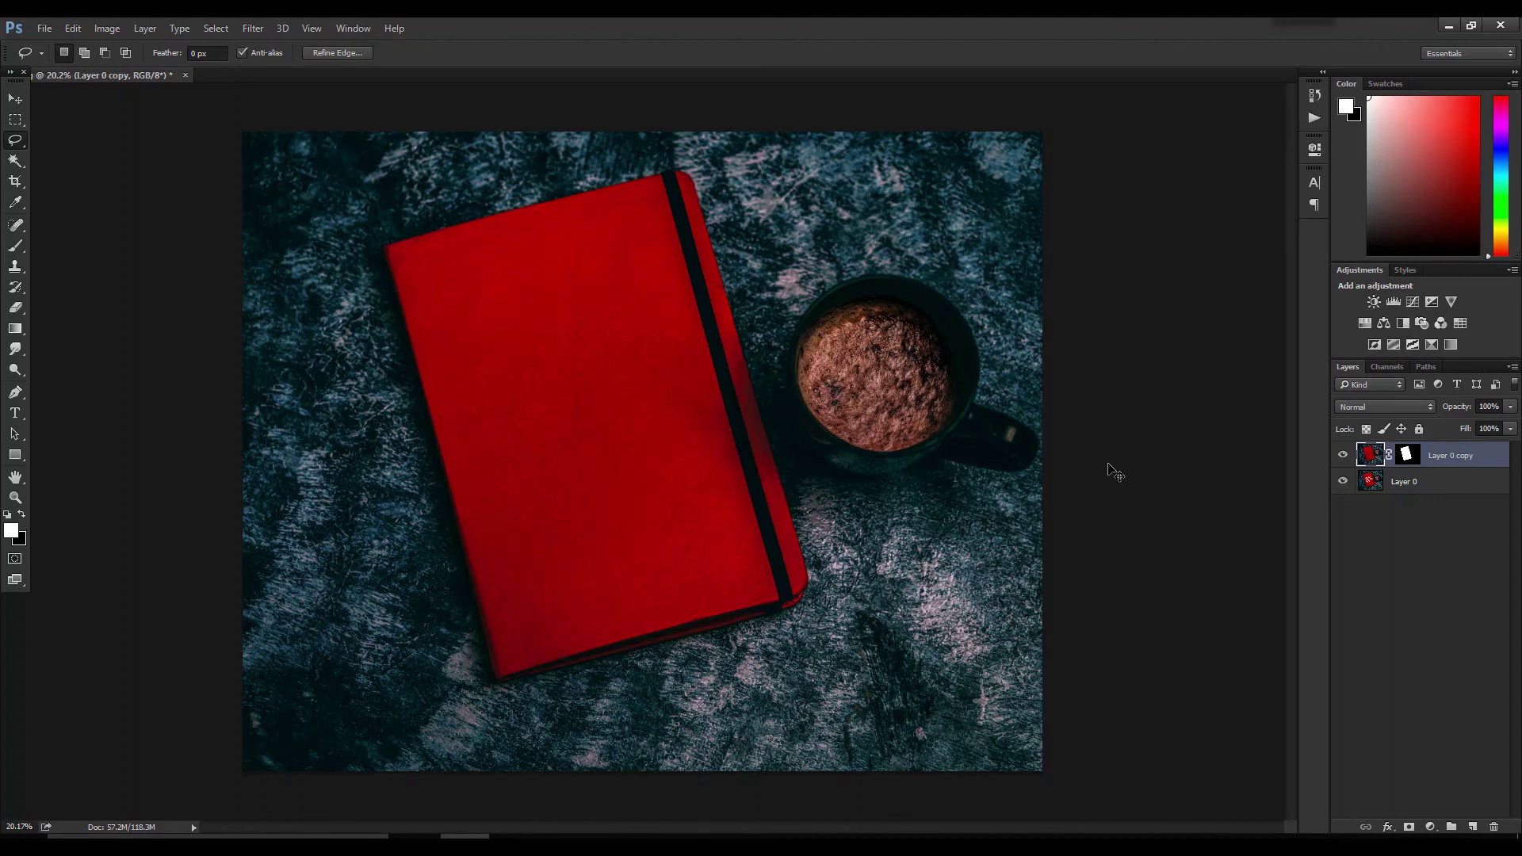